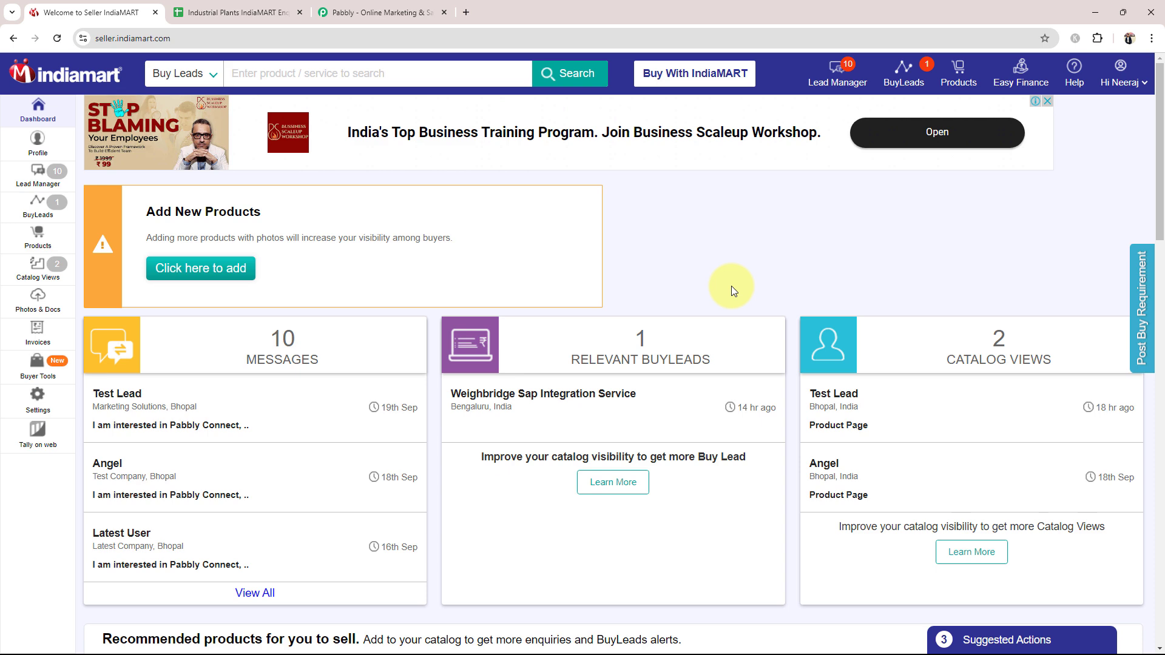
Compare the IndiaMART dashboard with the empty New Leads sheet headers, then bring up the Pabbly site.
{"action": "left_click", "coordinate": [234, 12]}
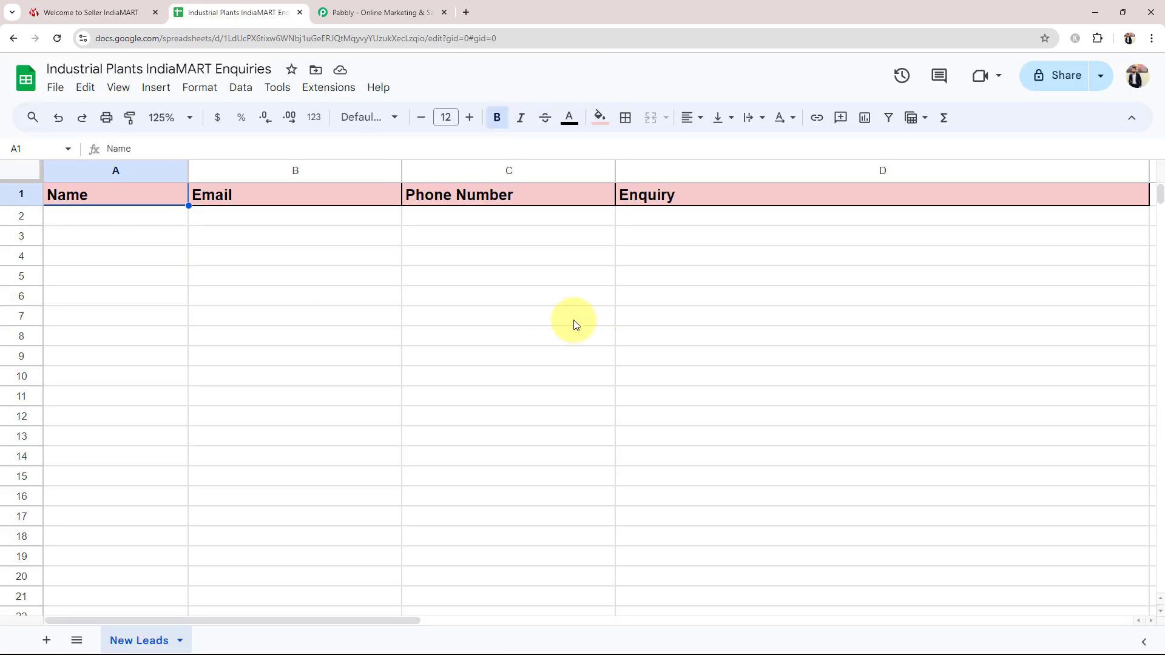
{"action": "left_click", "coordinate": [88, 12]}
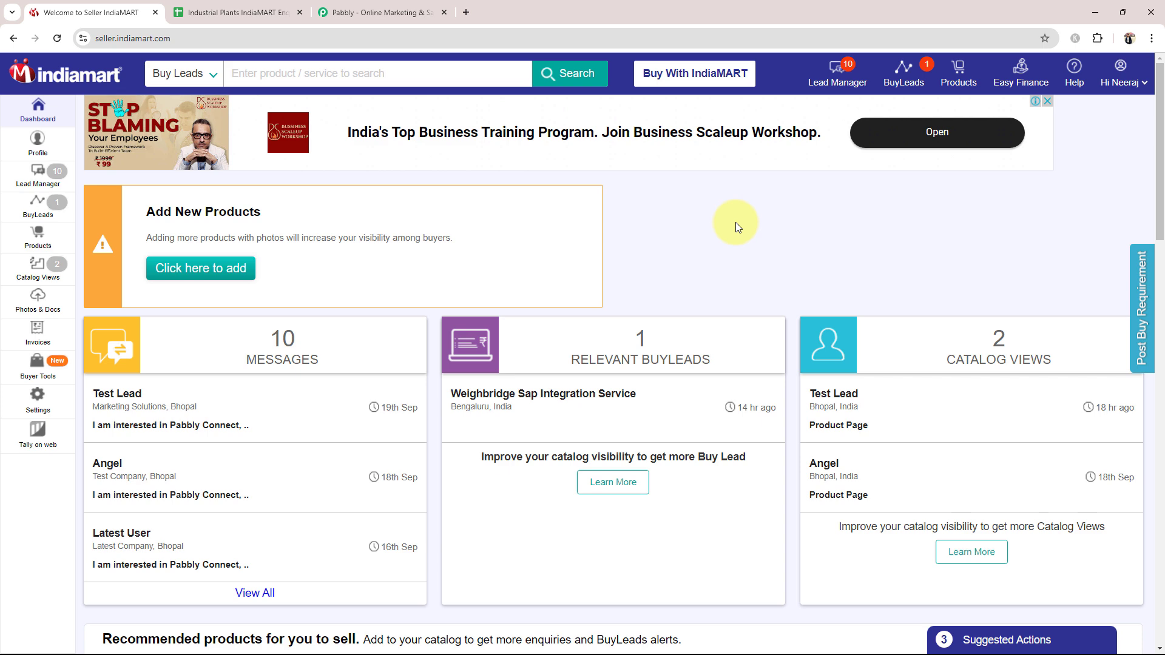
{"action": "left_click", "coordinate": [237, 12]}
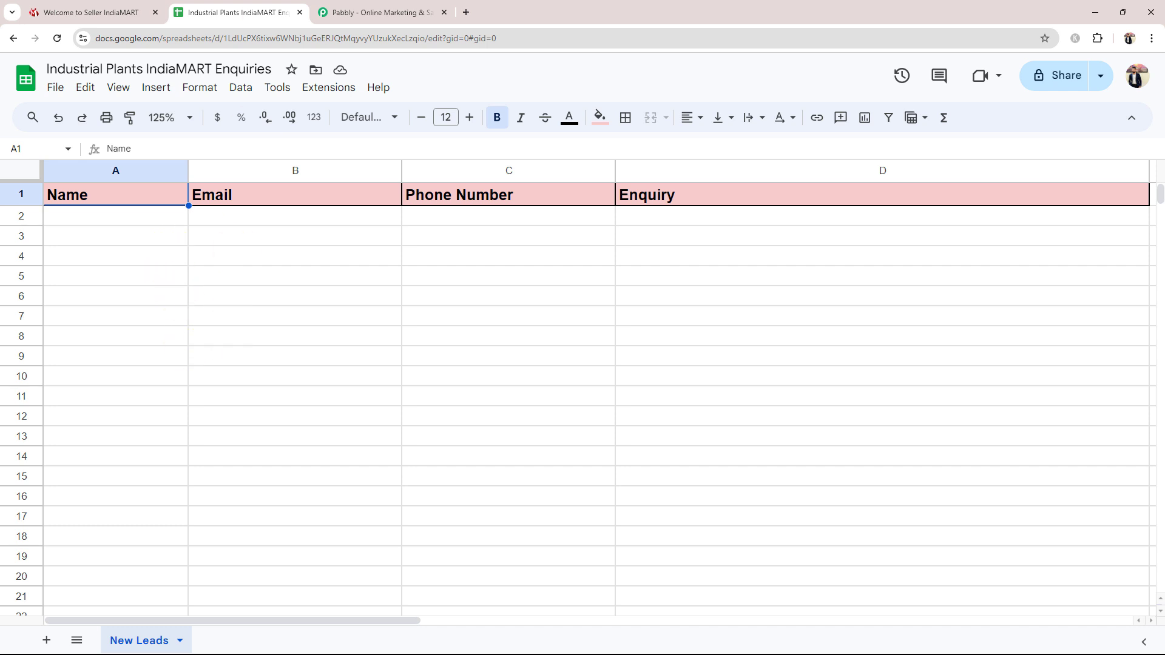
{"action": "left_click", "coordinate": [128, 9]}
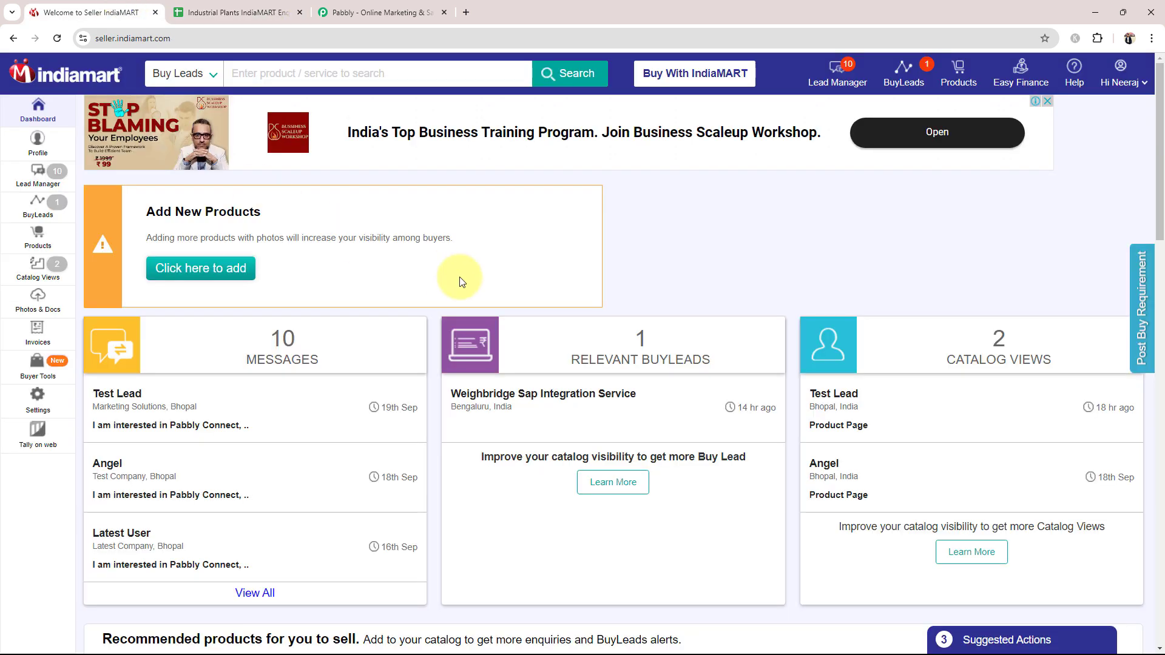
{"action": "left_click", "coordinate": [367, 12]}
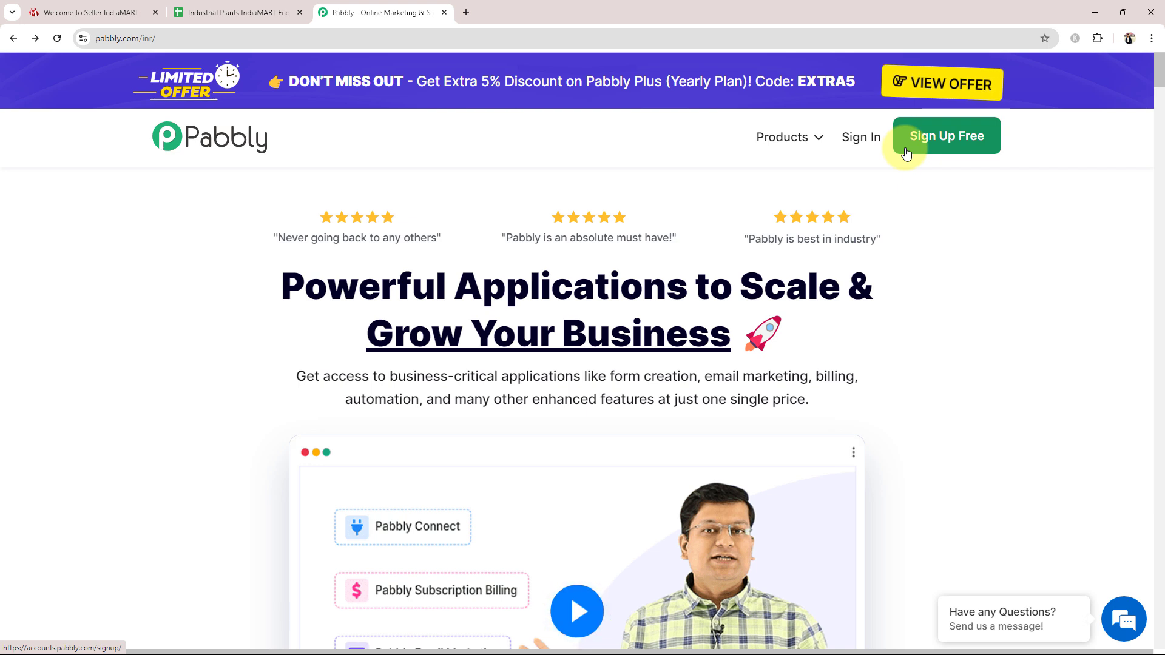
Sign in to Pabbly and launch the Pabbly Connect app from its card.
{"action": "left_click", "coordinate": [848, 143]}
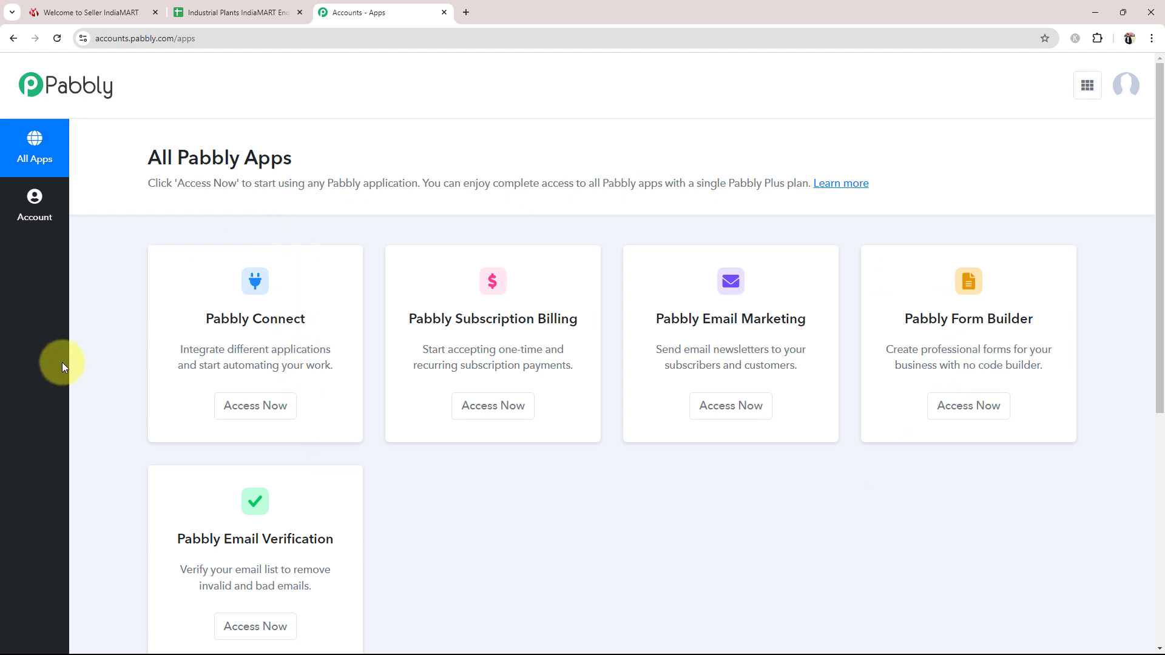
{"action": "left_click_drag", "start_coordinate": [187, 318], "coordinate": [315, 321]}
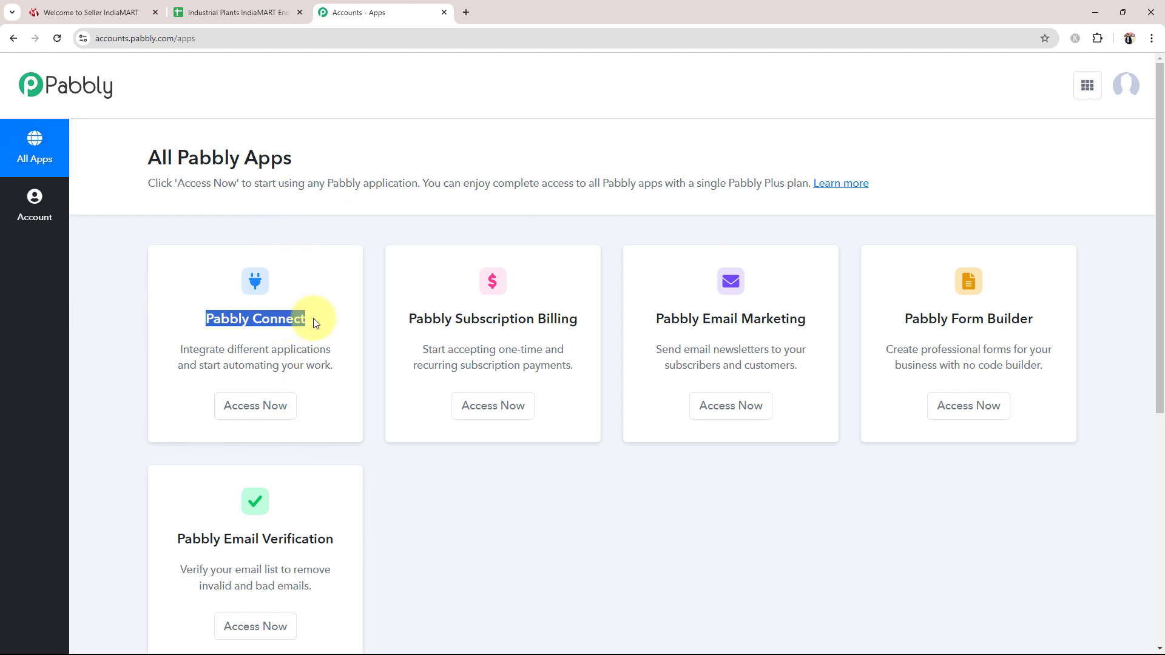
{"action": "left_click", "coordinate": [221, 406]}
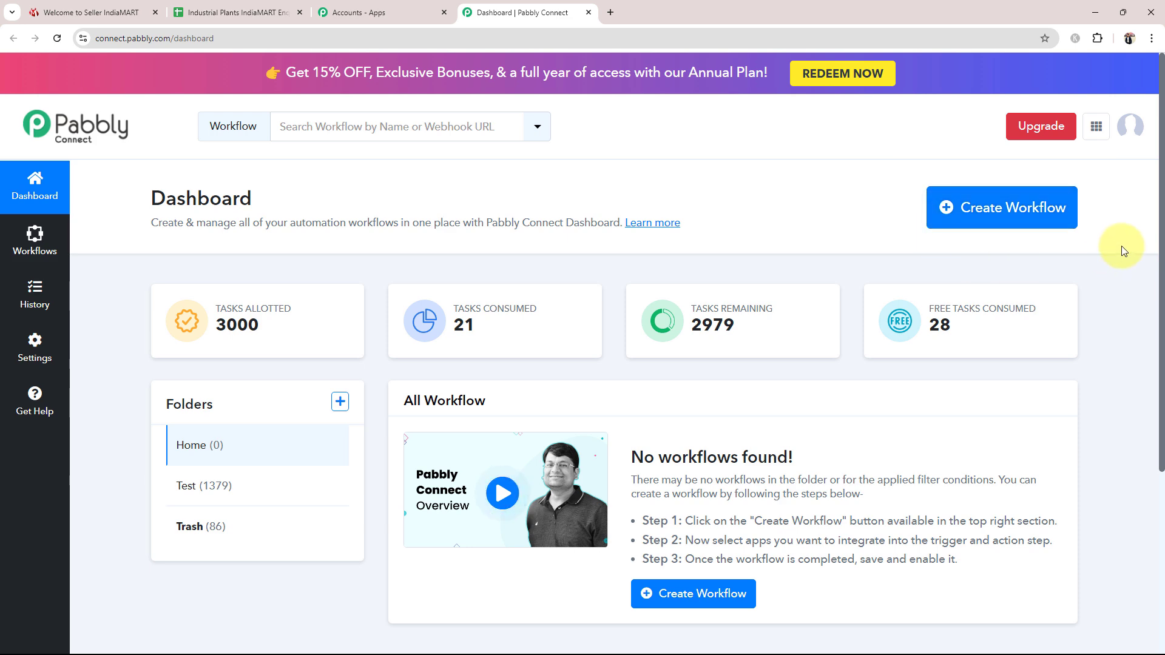
Create the workflow 'Add Industrial Plants Business IndiaMART Enquiries in Google Sheets' in the Home folder.
{"action": "left_click", "coordinate": [1036, 214]}
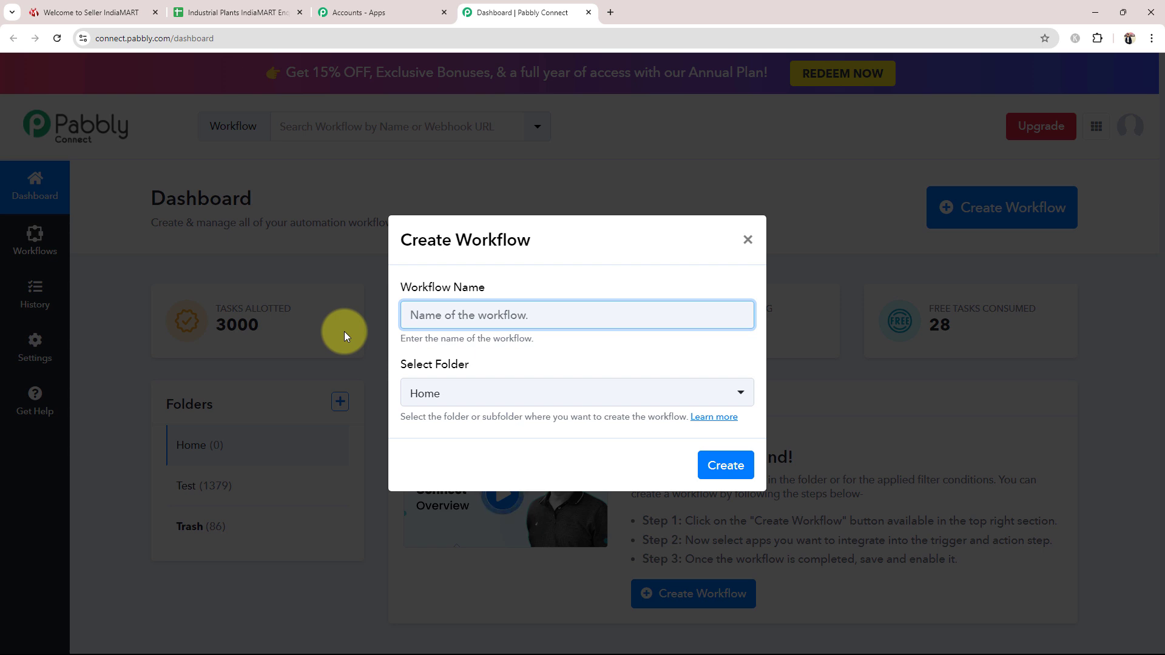
{"action": "type", "text": "Industrial Plants Business IndiaMART Enquiries in Google Sheets"}
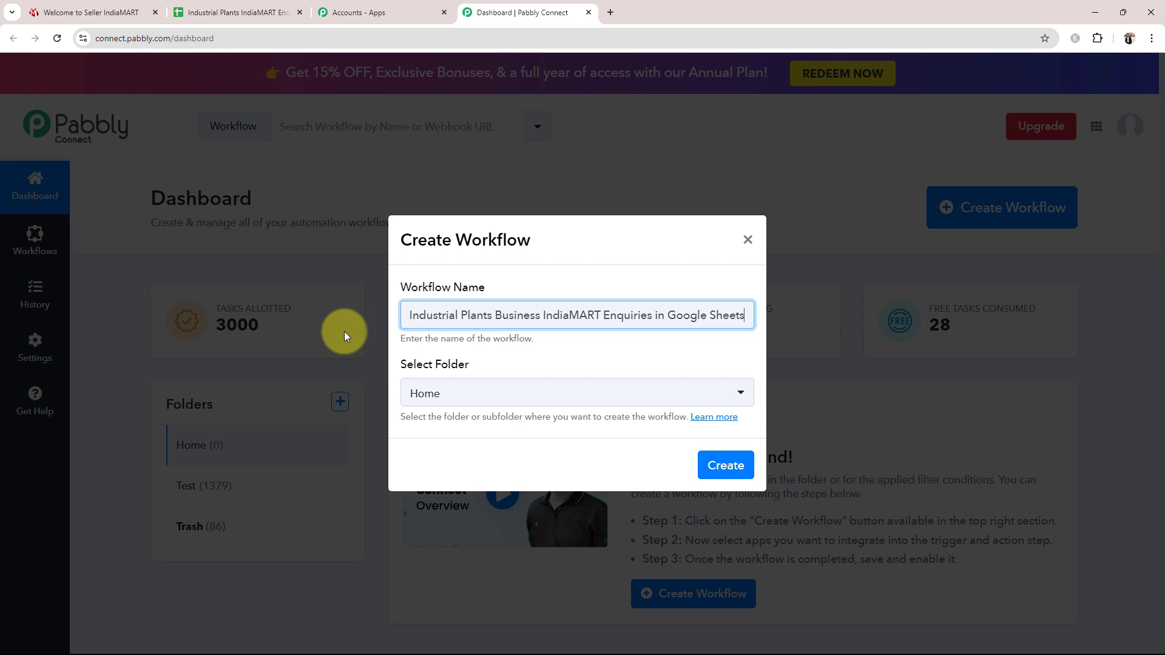
{"action": "left_click", "coordinate": [433, 403]}
{"action": "left_click", "coordinate": [424, 466]}
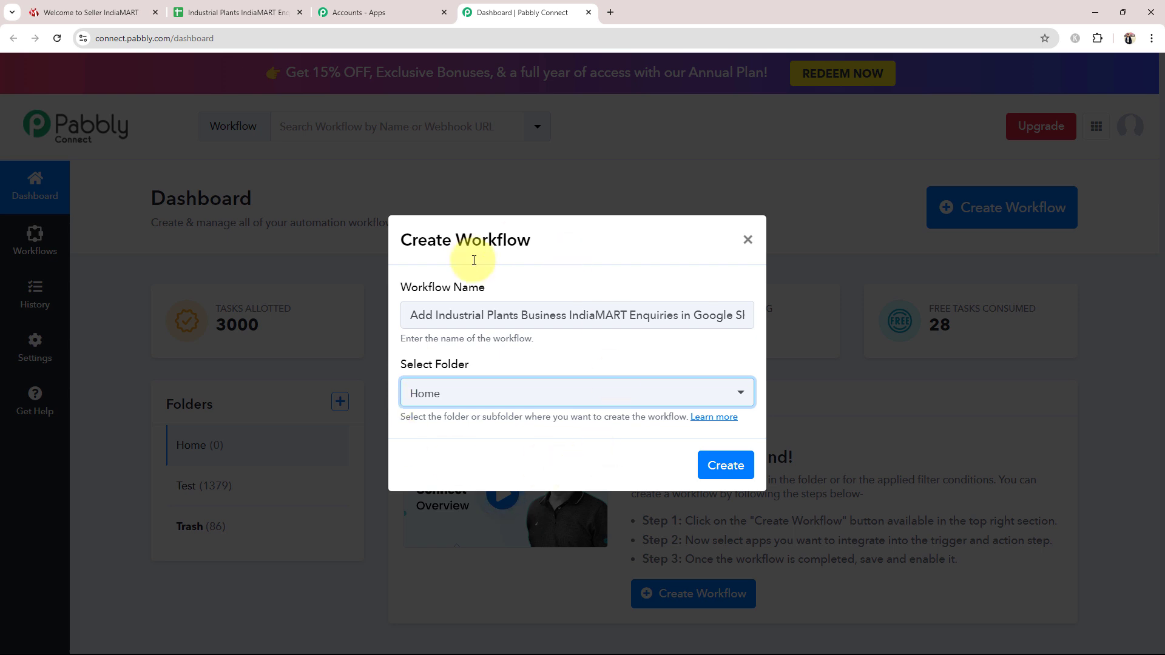
{"action": "left_click", "coordinate": [748, 475]}
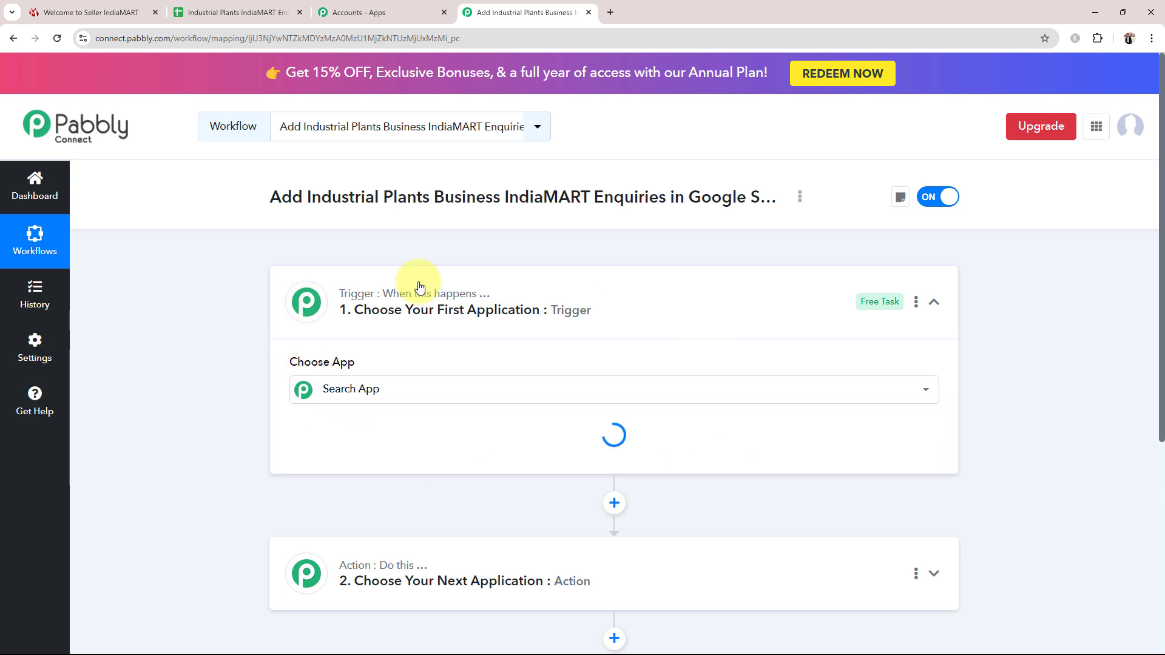
Collapse the trigger's Choose App panel so both empty workflow steps show.
{"action": "left_click", "coordinate": [521, 311]}
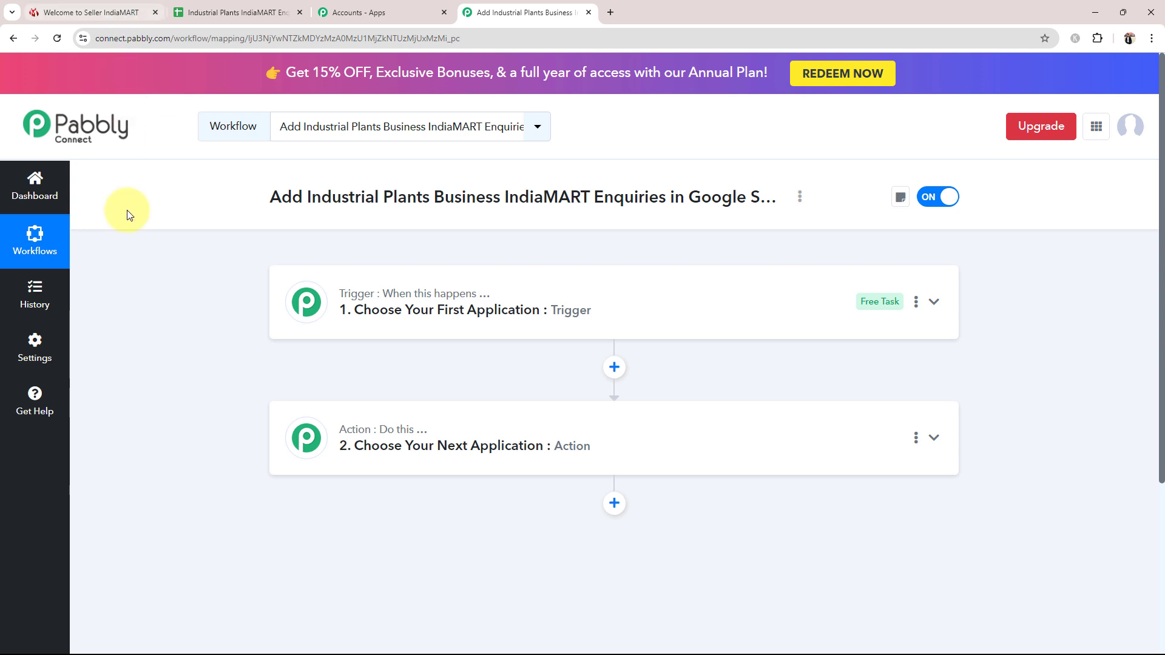
{"action": "left_click", "coordinate": [97, 12]}
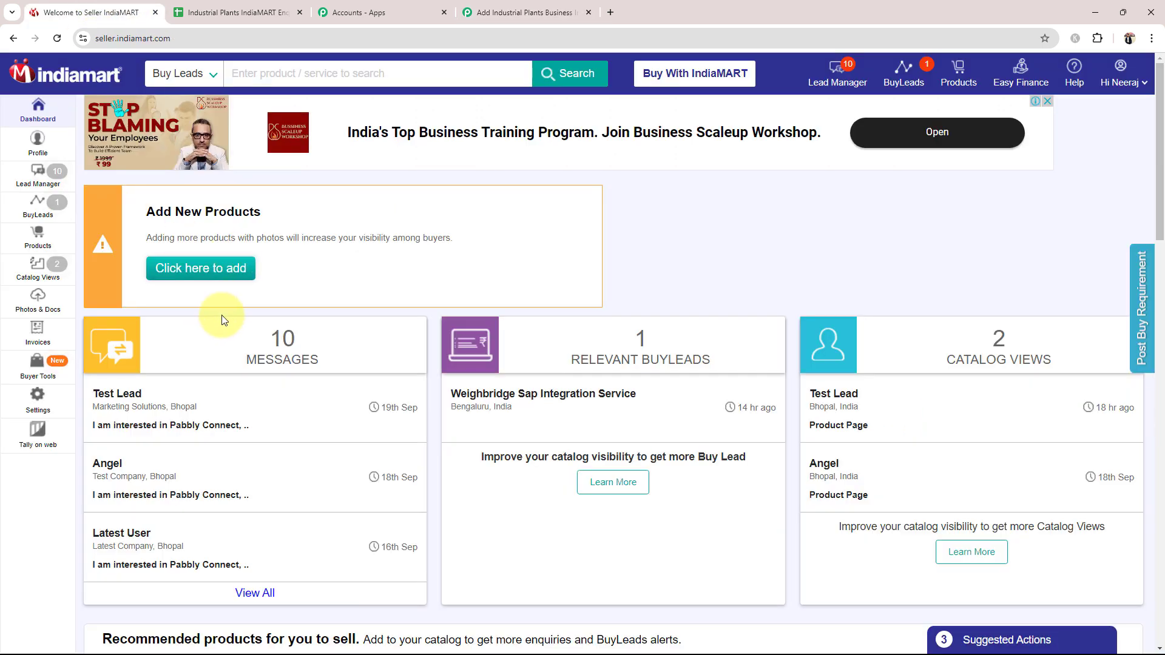
{"action": "left_click", "coordinate": [254, 6]}
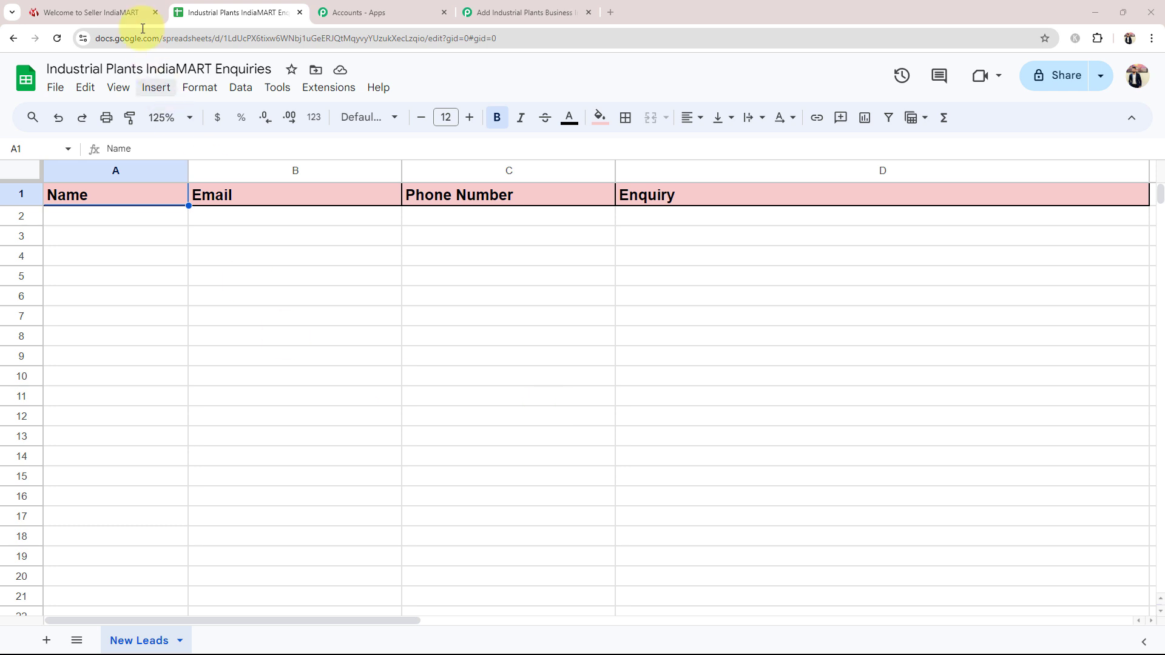
{"action": "left_click", "coordinate": [115, 12]}
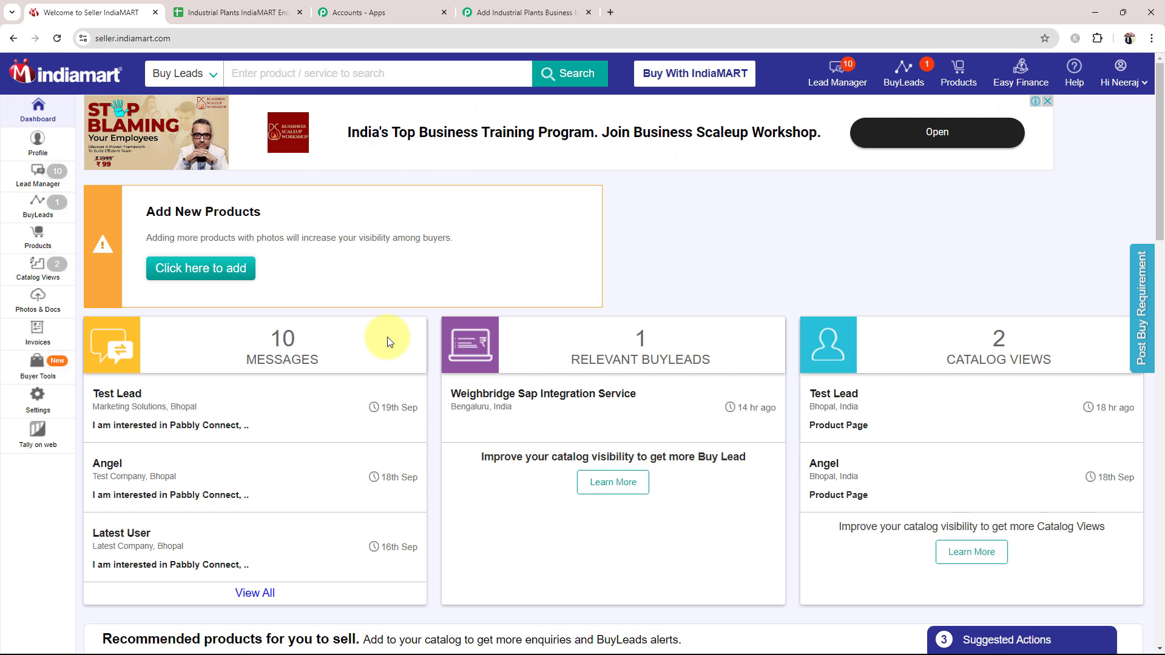
{"action": "left_click", "coordinate": [276, 13]}
{"action": "left_click", "coordinate": [148, 214]}
{"action": "left_click", "coordinate": [256, 212]}
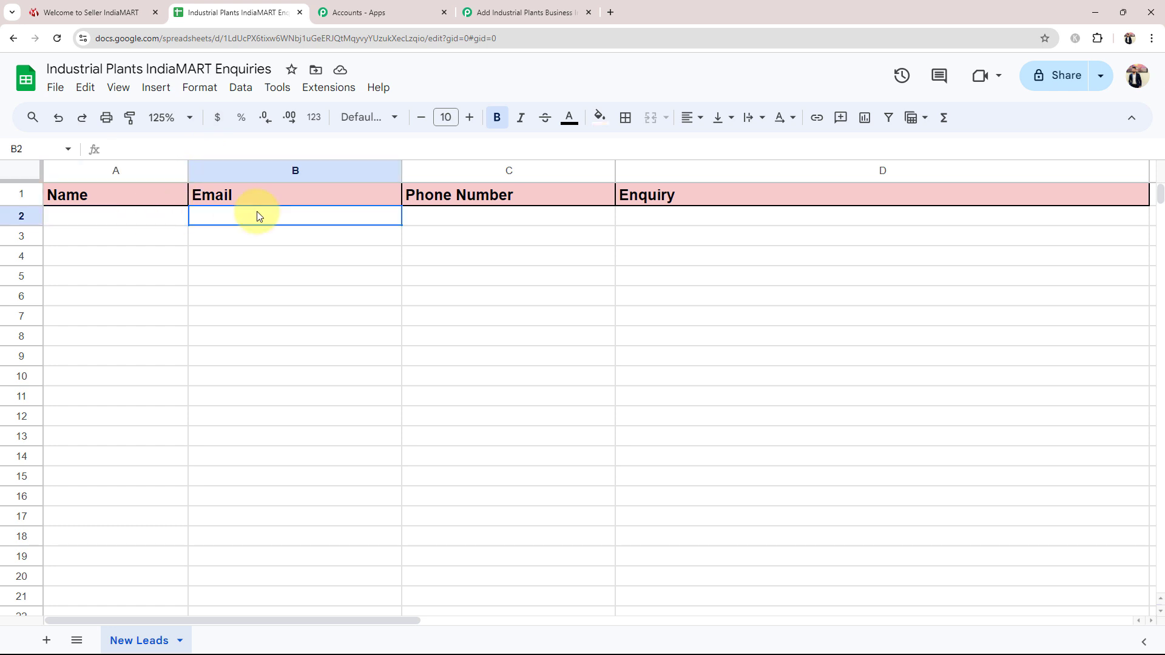
{"action": "left_click", "coordinate": [248, 243]}
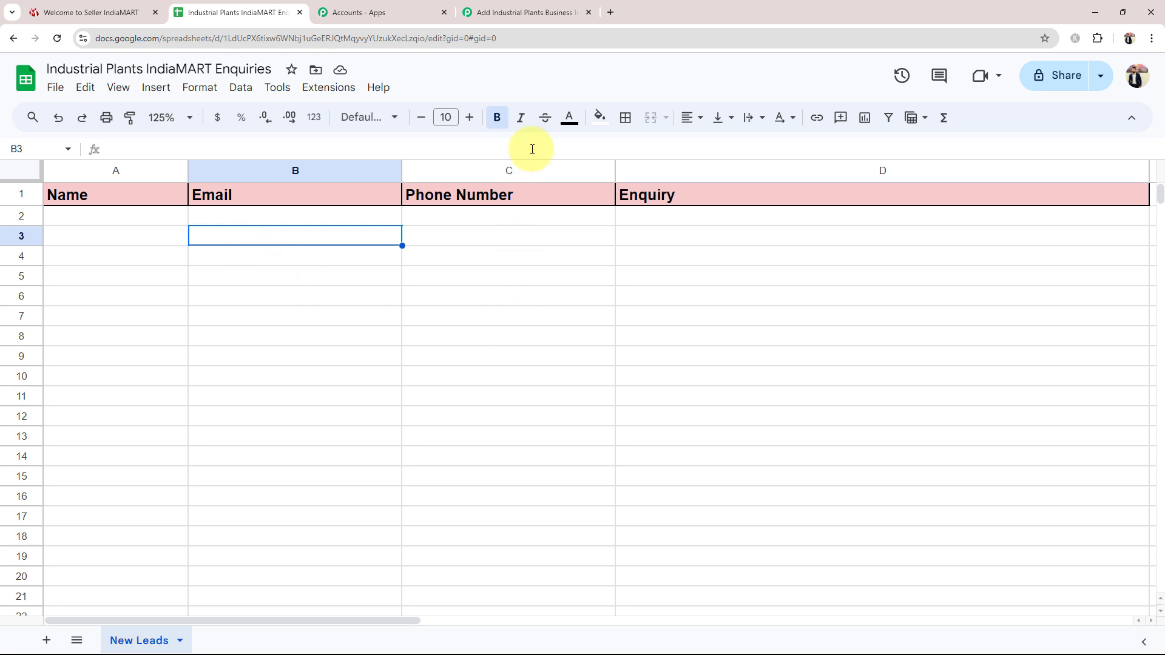
{"action": "left_click", "coordinate": [525, 13]}
Set the trigger app to IndiaMART with the New Leads trigger event.
{"action": "left_click", "coordinate": [406, 338]}
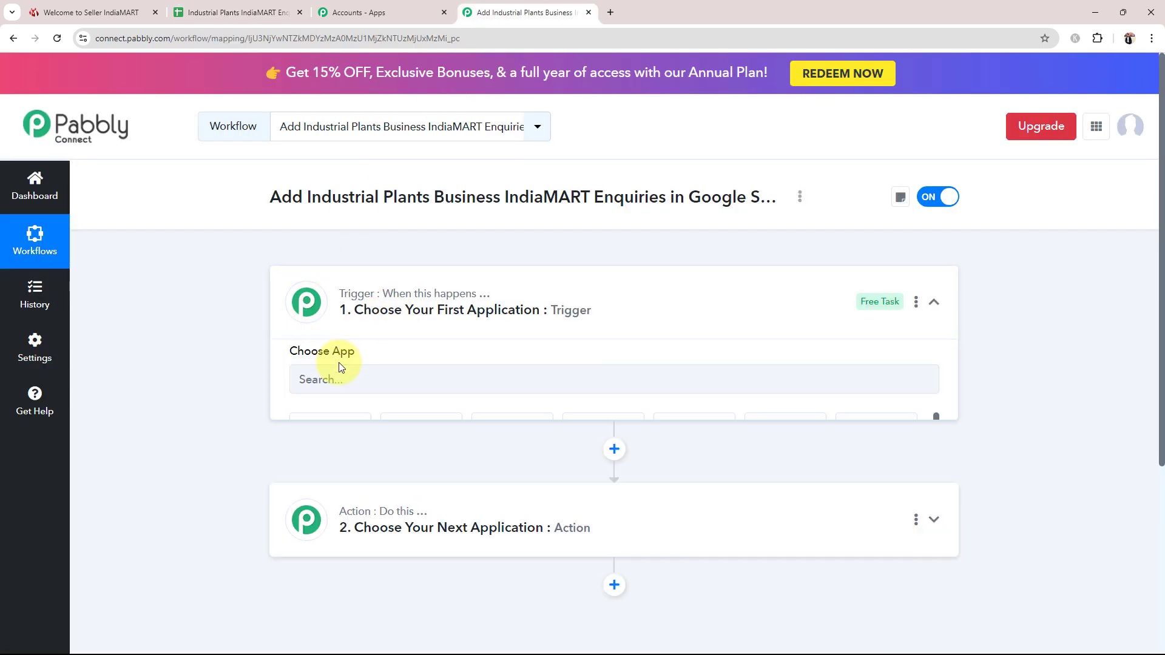
{"action": "type", "text": "India"}
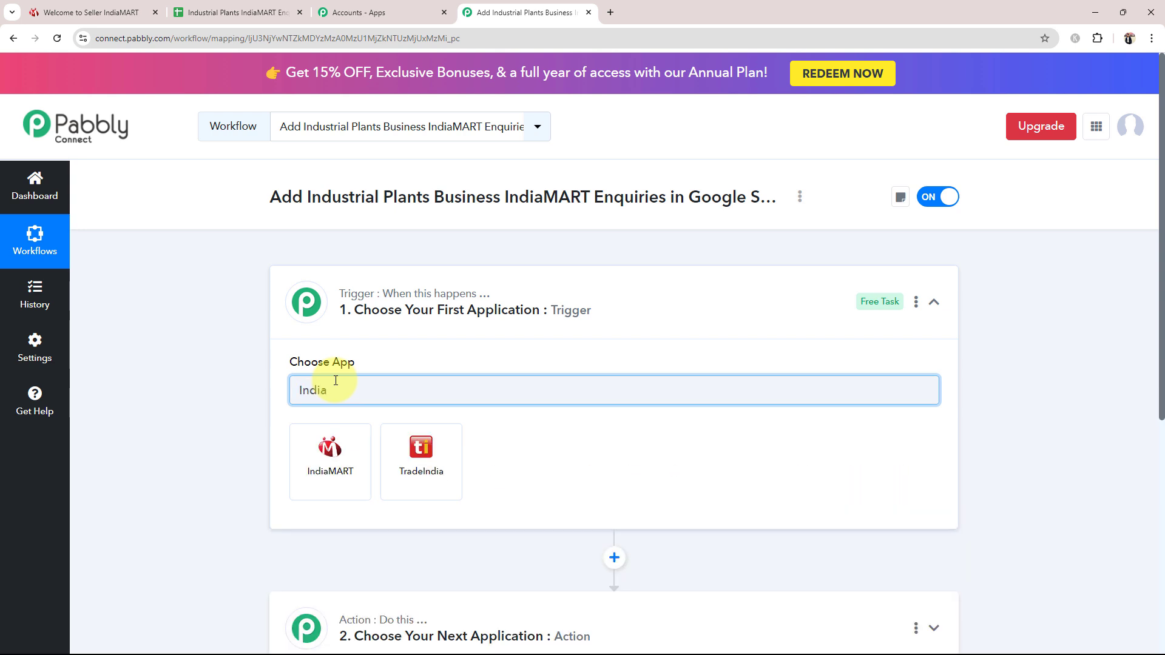
{"action": "left_click", "coordinate": [328, 459]}
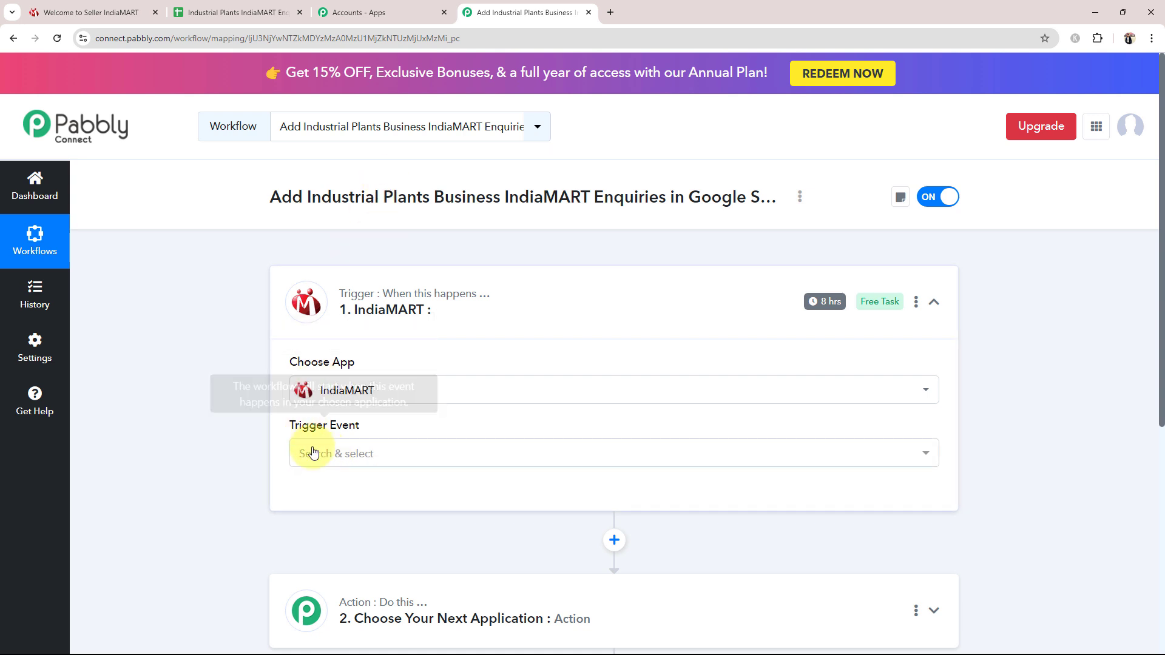
{"action": "left_click", "coordinate": [305, 454]}
{"action": "left_click", "coordinate": [325, 525]}
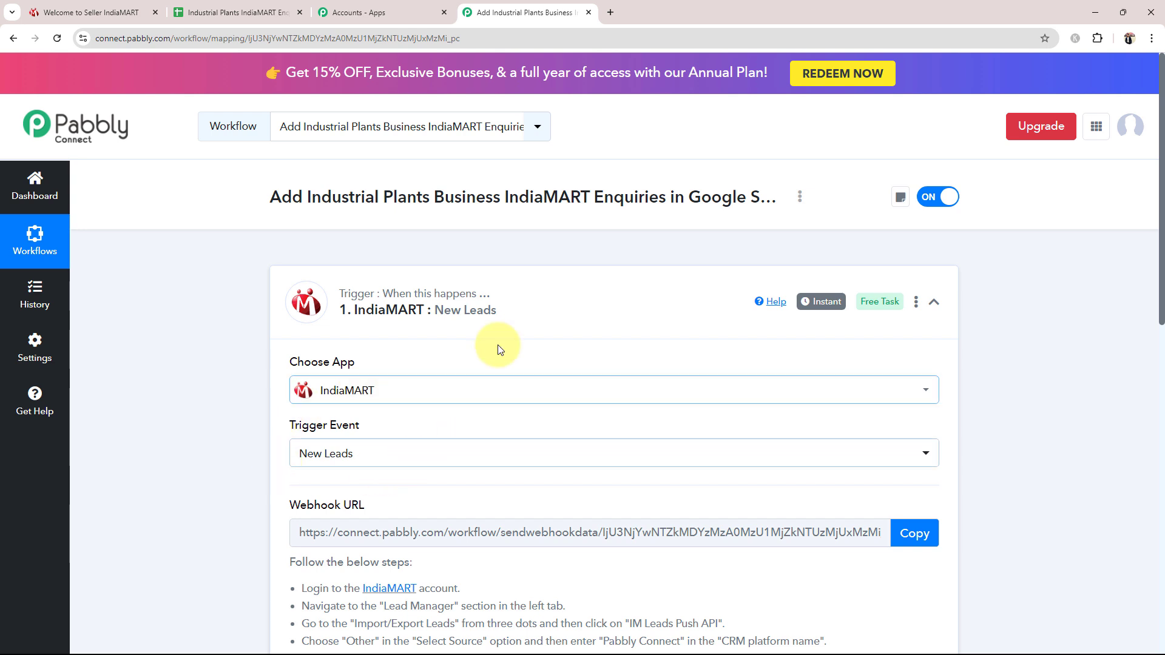
{"action": "left_click", "coordinate": [478, 304]}
Set the action app to Google Sheets with the Add New Row action event.
{"action": "left_click", "coordinate": [385, 442]}
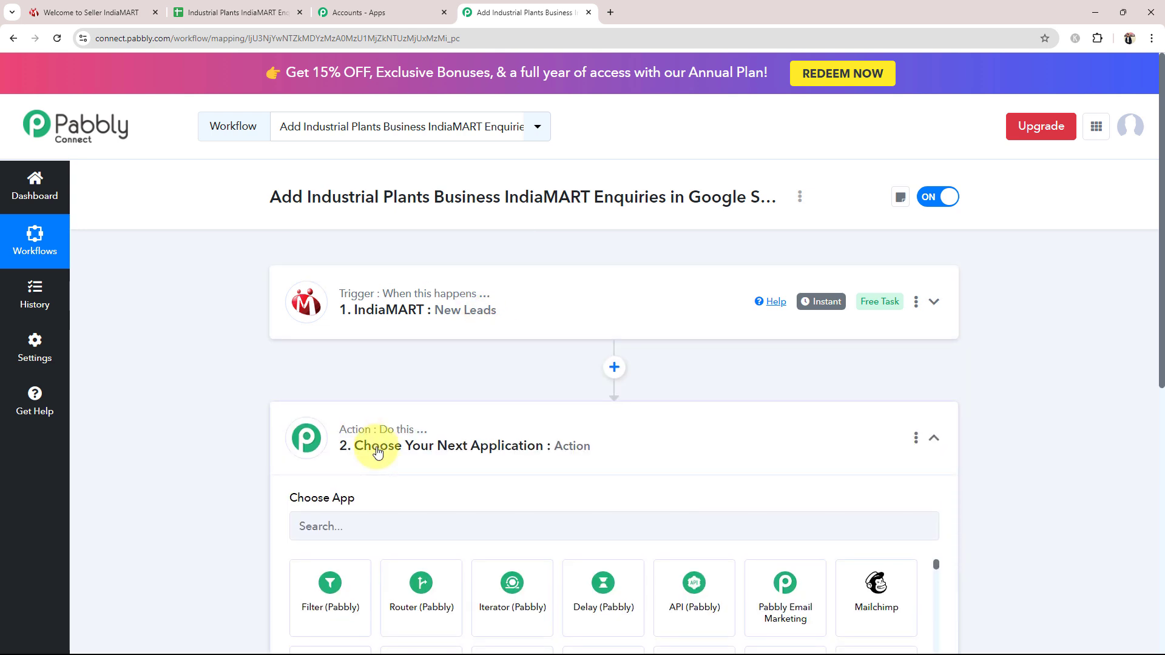
{"action": "scroll", "coordinate": [376, 413], "scroll_direction": "down", "scroll_amount": 4}
{"action": "left_click", "coordinate": [353, 322]}
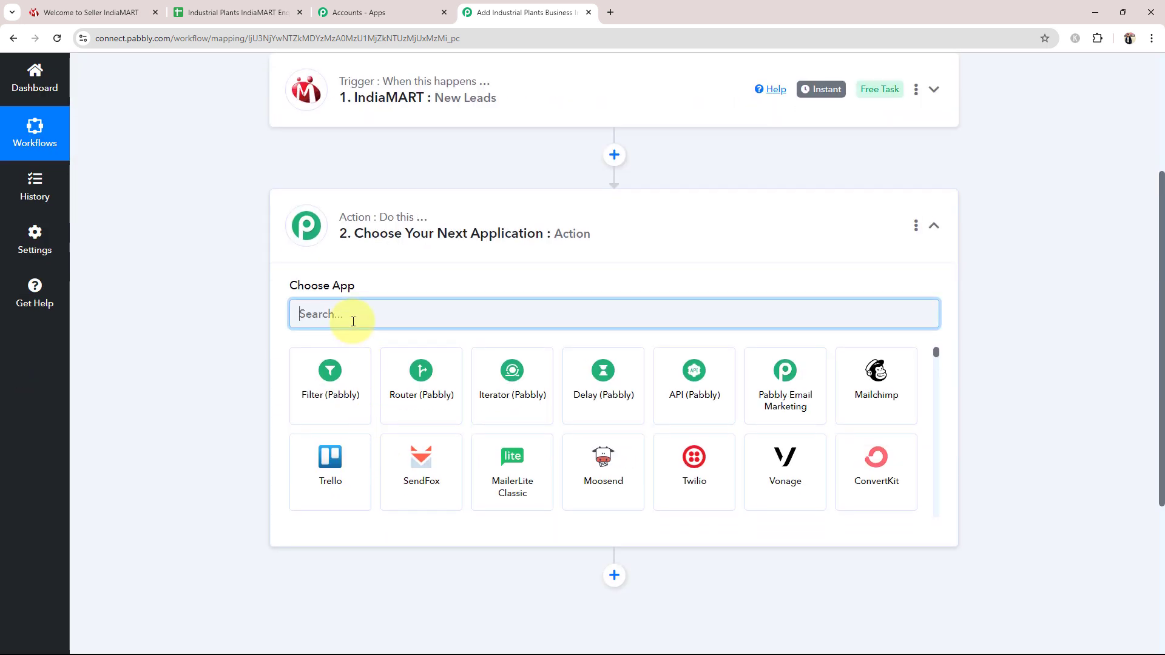
{"action": "type", "text": "Google"}
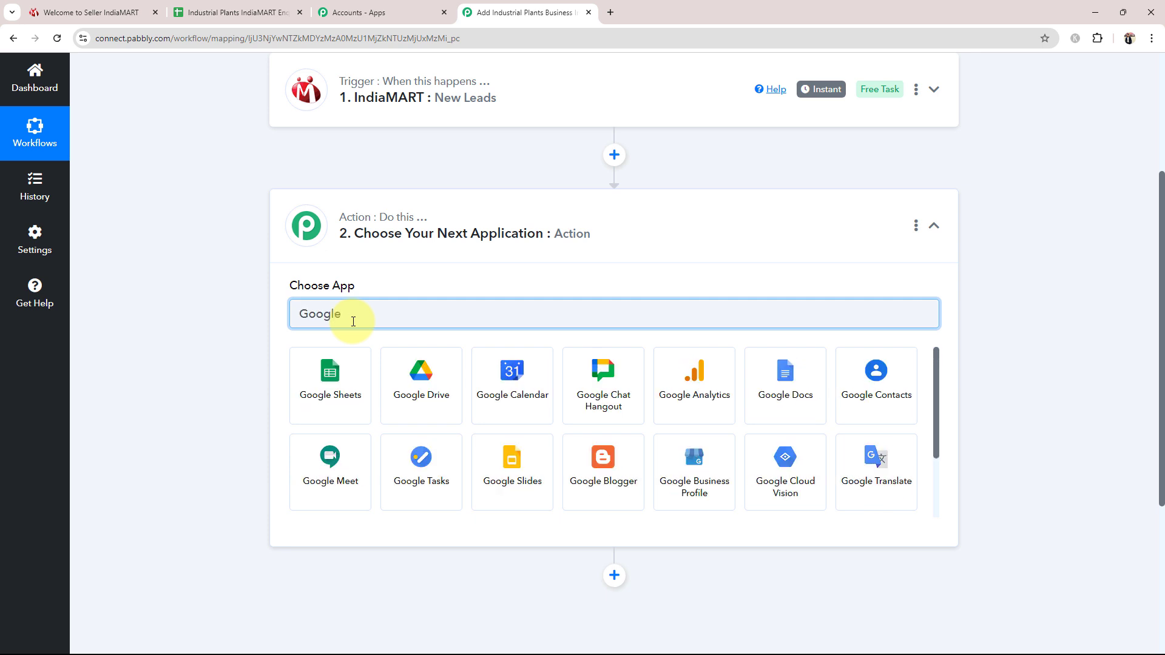
{"action": "left_click", "coordinate": [328, 380]}
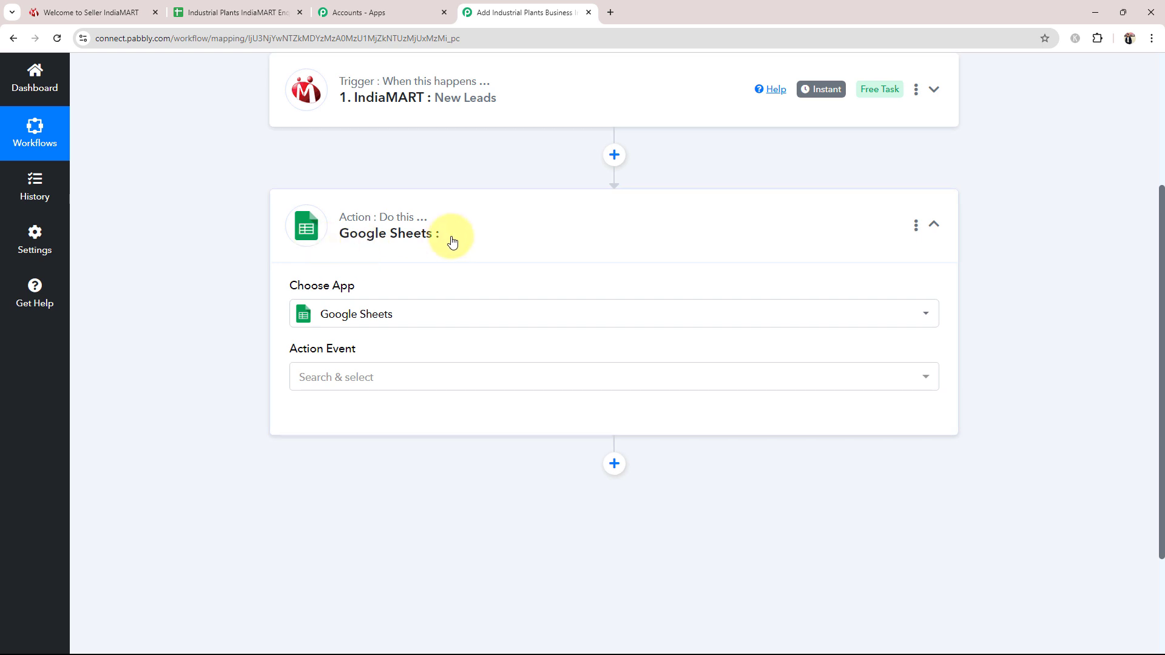
{"action": "left_click", "coordinate": [338, 385]}
{"action": "left_click", "coordinate": [333, 155]}
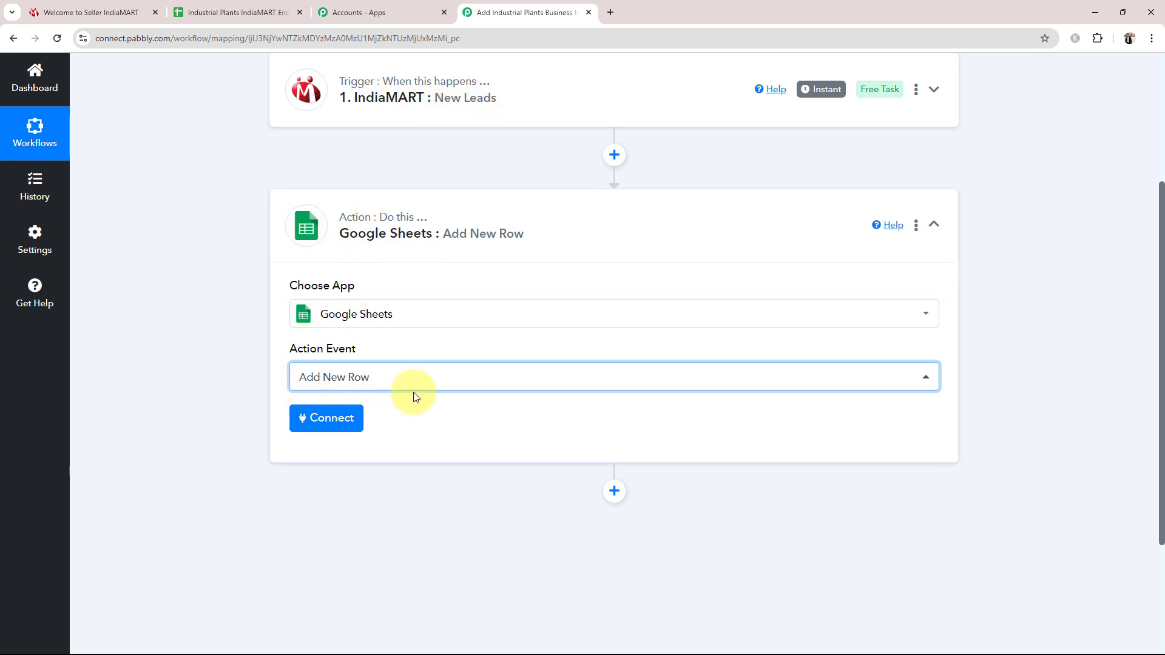
{"action": "left_click", "coordinate": [442, 258]}
{"action": "scroll", "coordinate": [107, 404], "scroll_direction": "up", "scroll_amount": 4}
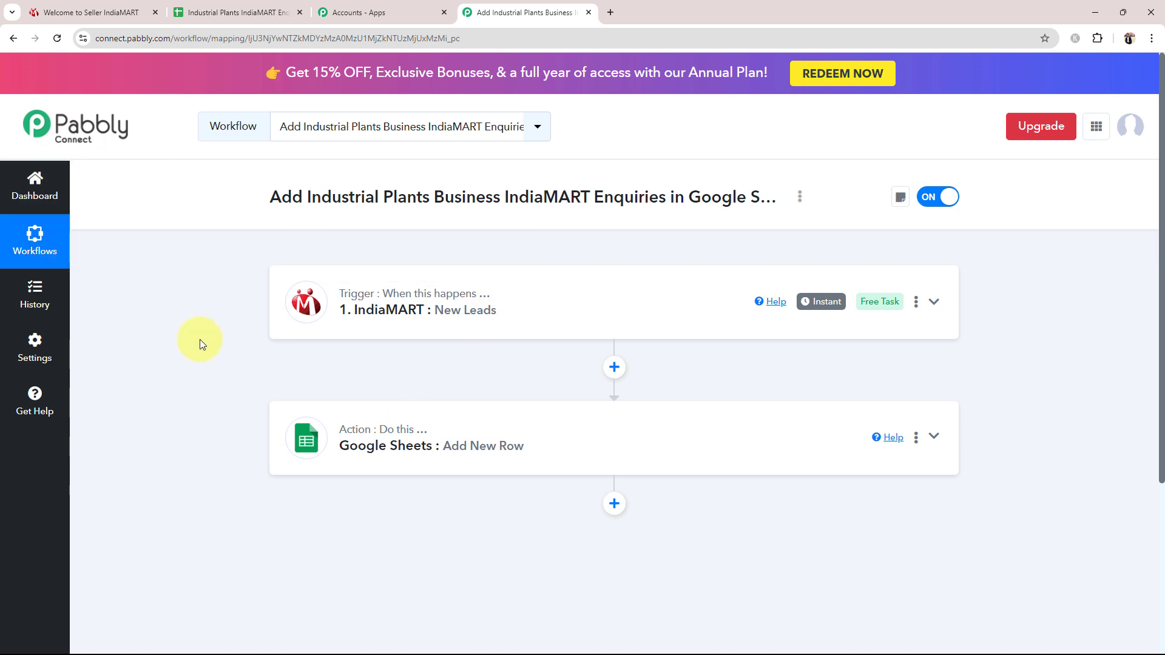
Reopen the IndiaMART trigger step to reveal its Webhook URL.
{"action": "left_click", "coordinate": [297, 301]}
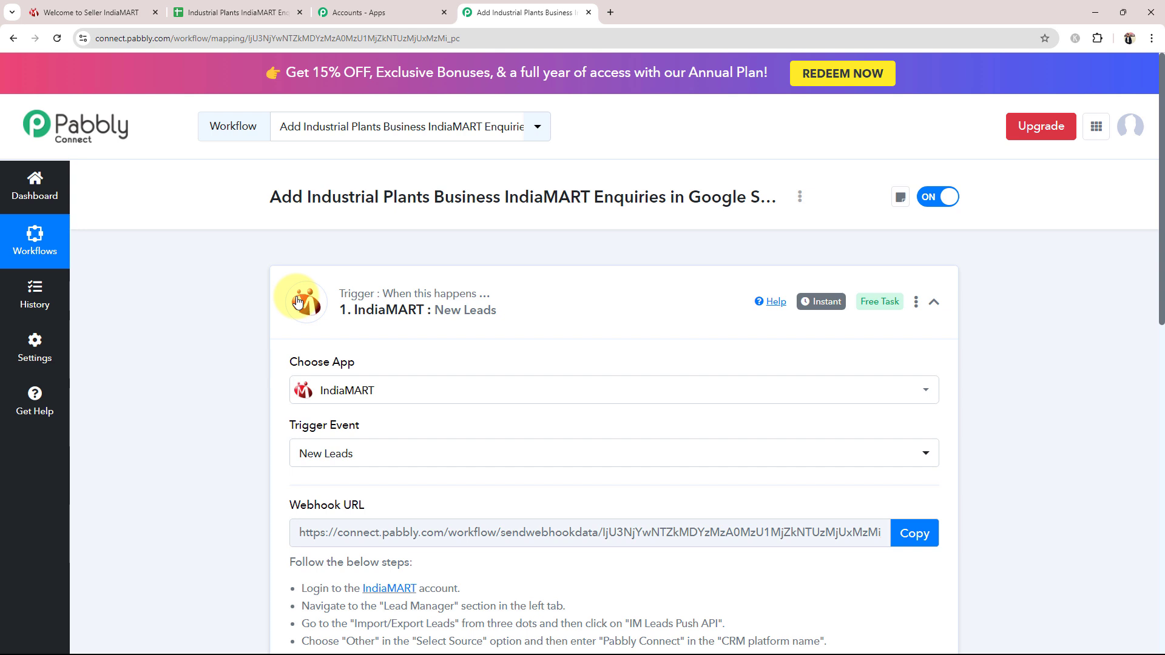
{"action": "scroll", "coordinate": [298, 301], "scroll_direction": "down", "scroll_amount": 4}
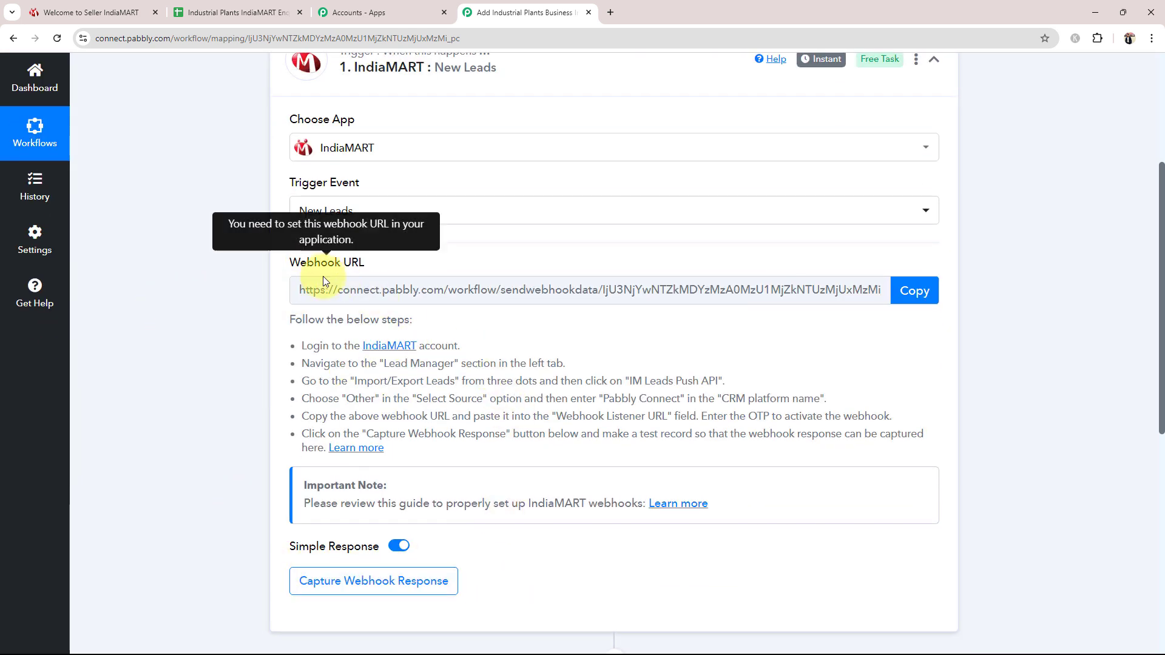
{"action": "left_click_drag", "start_coordinate": [289, 261], "coordinate": [369, 265]}
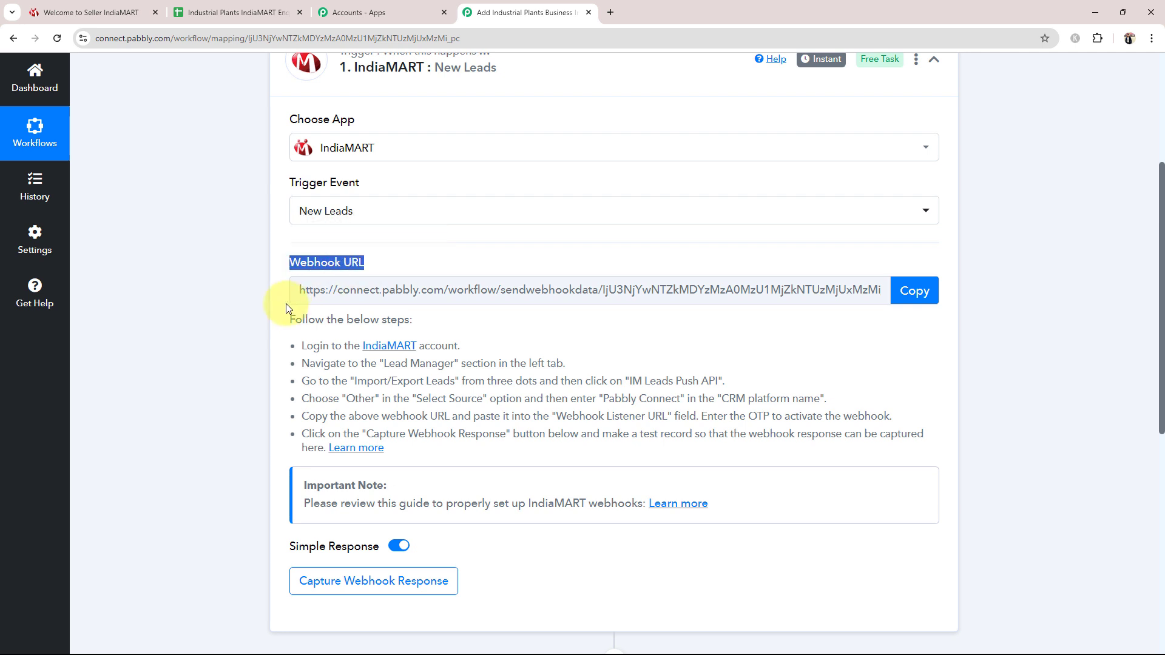
{"action": "left_click", "coordinate": [202, 304]}
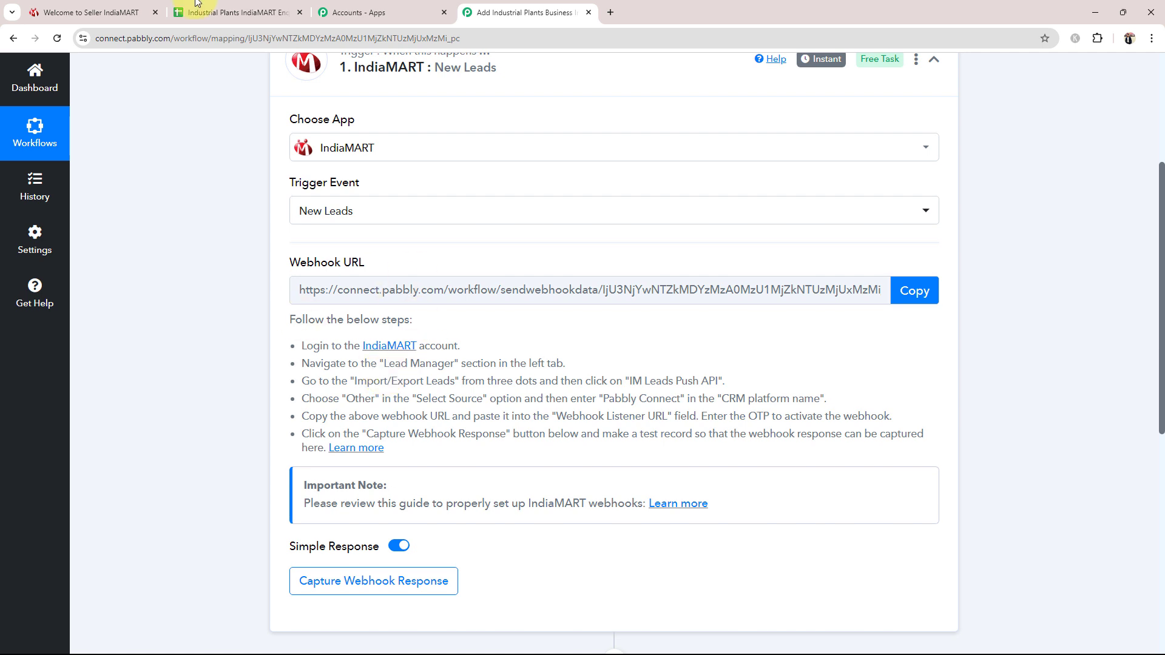
{"action": "left_click", "coordinate": [97, 12]}
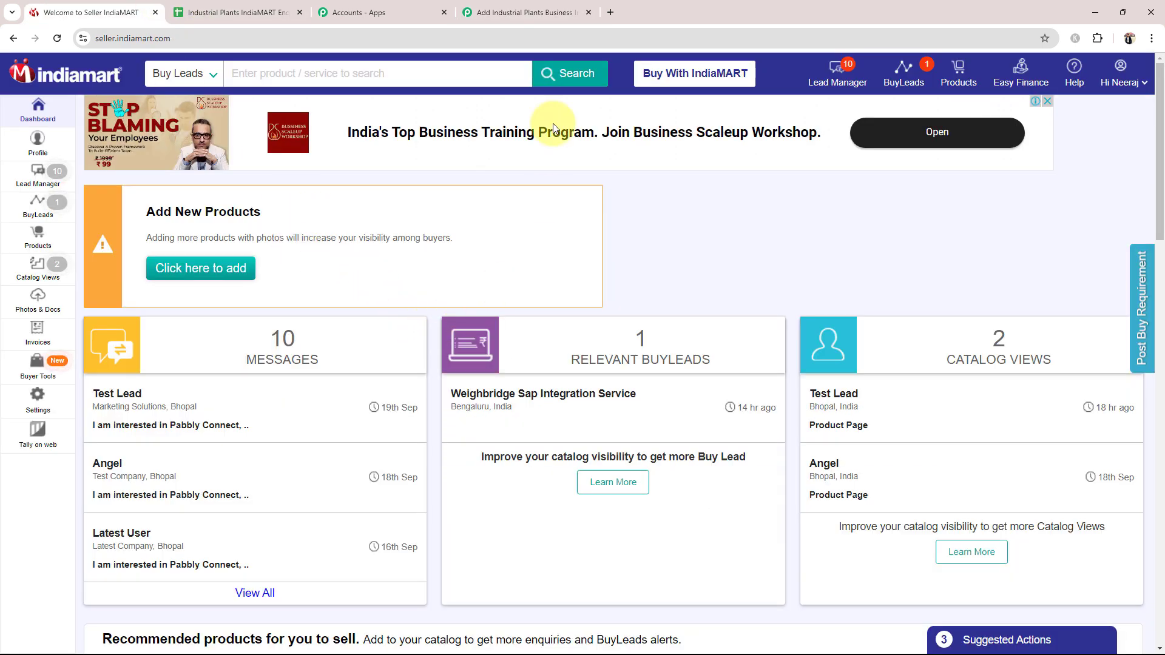
{"action": "left_click", "coordinate": [491, 12]}
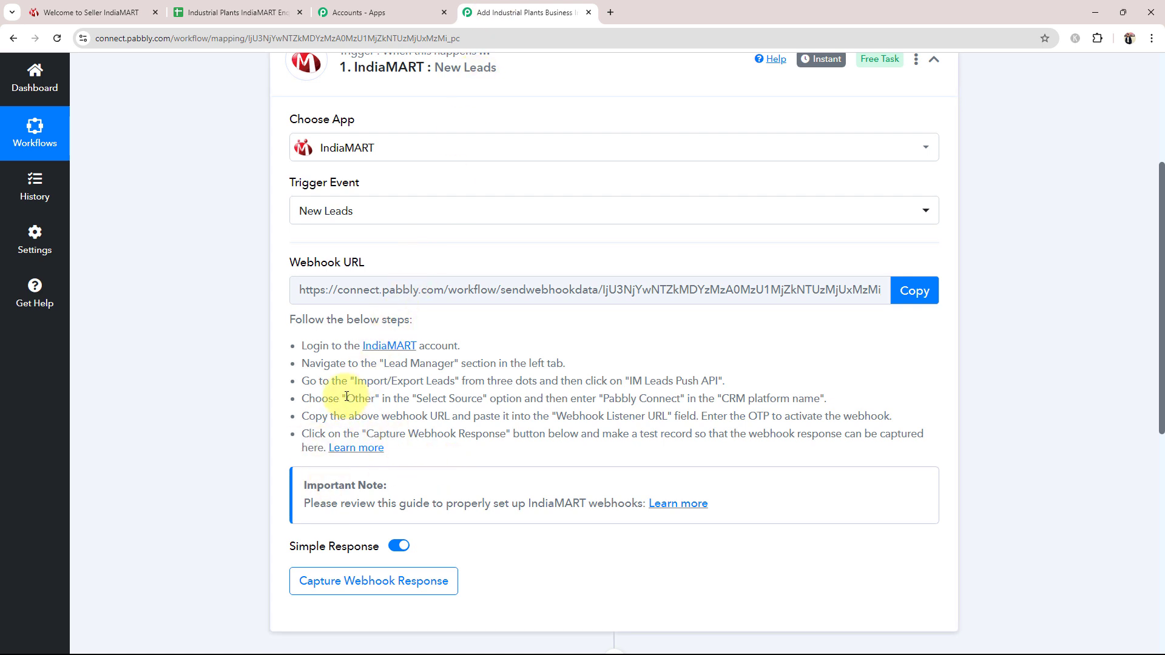
{"action": "left_click_drag", "start_coordinate": [300, 264], "coordinate": [381, 269]}
{"action": "left_click", "coordinate": [216, 333]}
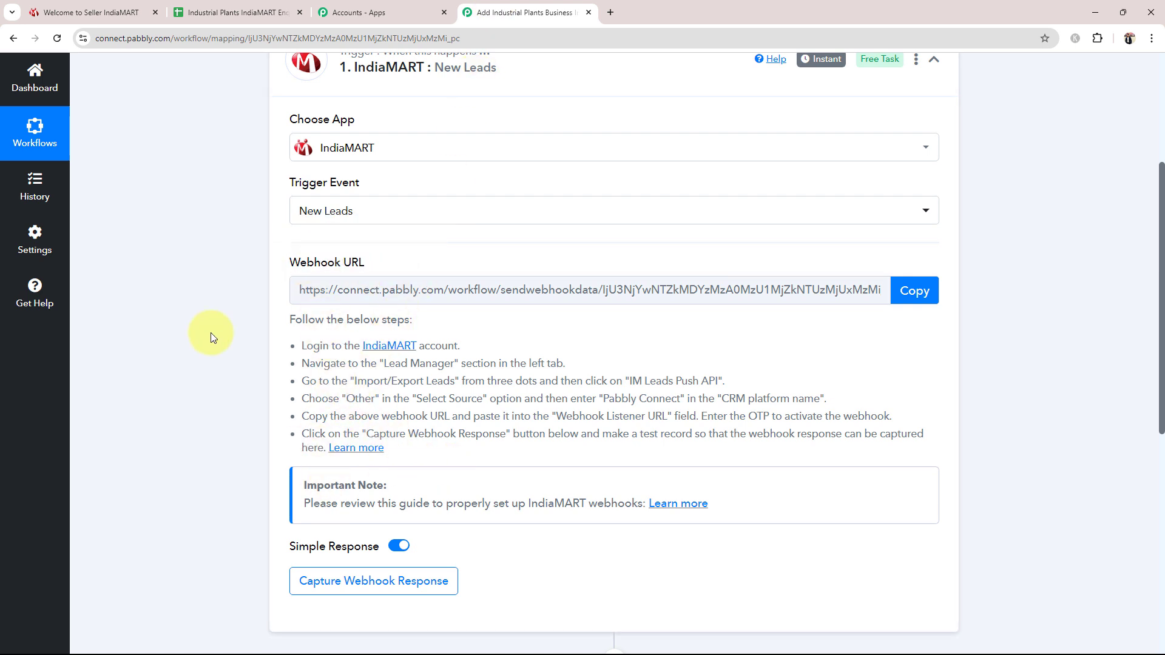
Copy the webhook URL so Pabbly starts waiting for a webhook response.
{"action": "left_click", "coordinate": [914, 292]}
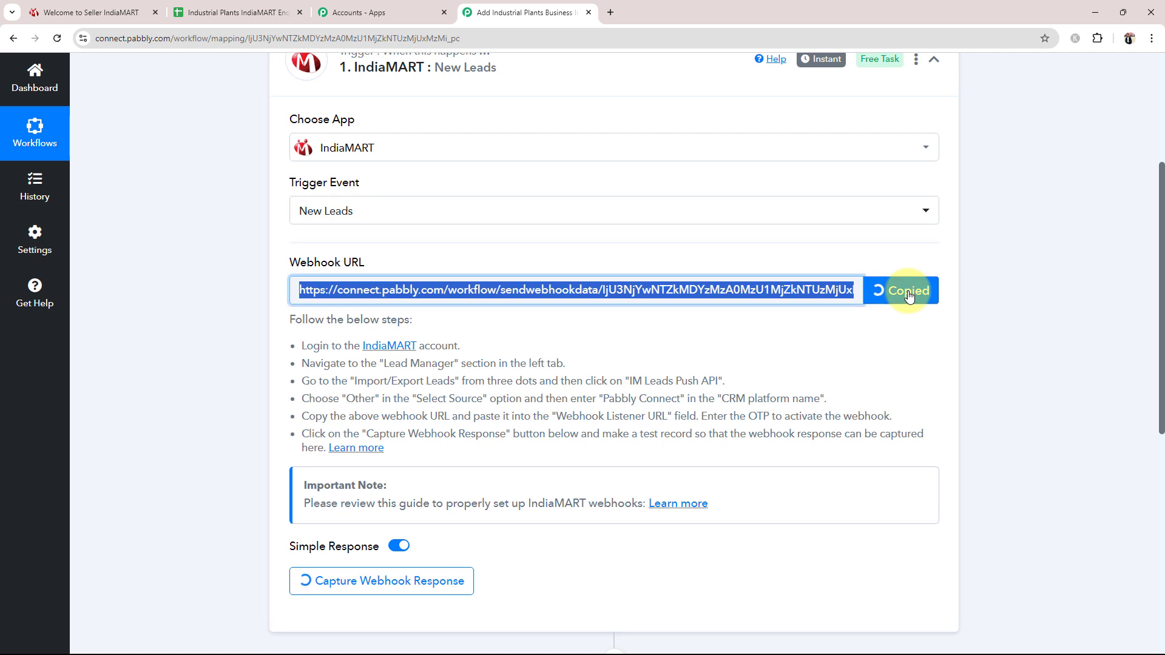
{"action": "left_click_drag", "start_coordinate": [299, 347], "coordinate": [882, 417]}
{"action": "left_click", "coordinate": [820, 364]}
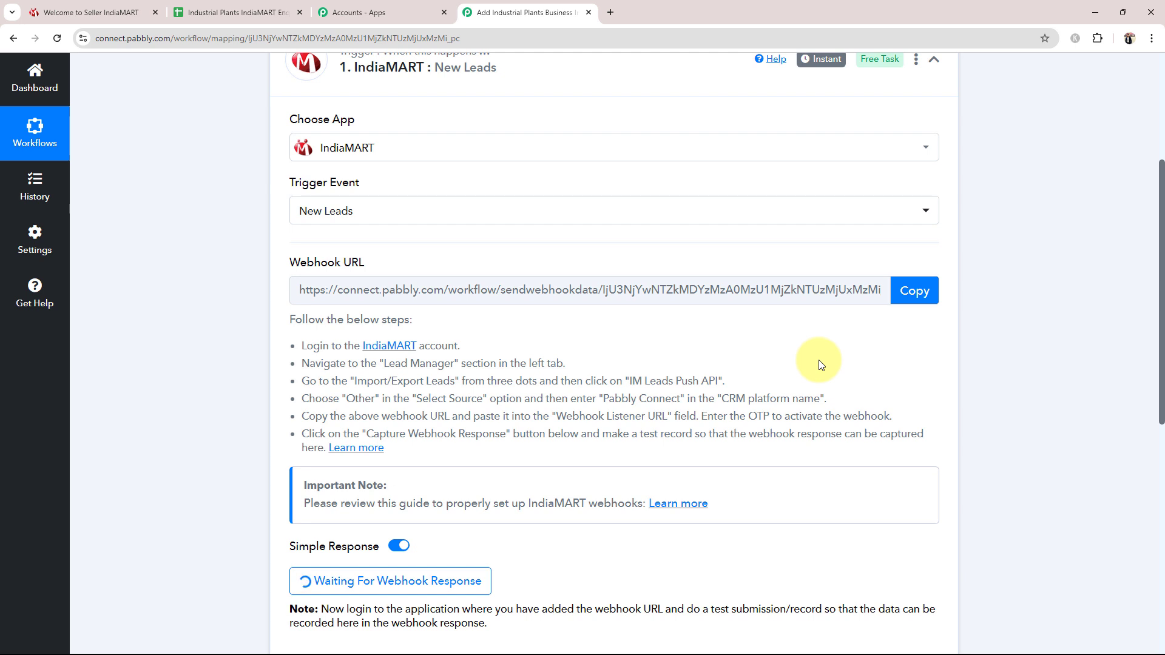
{"action": "left_click", "coordinate": [74, 14]}
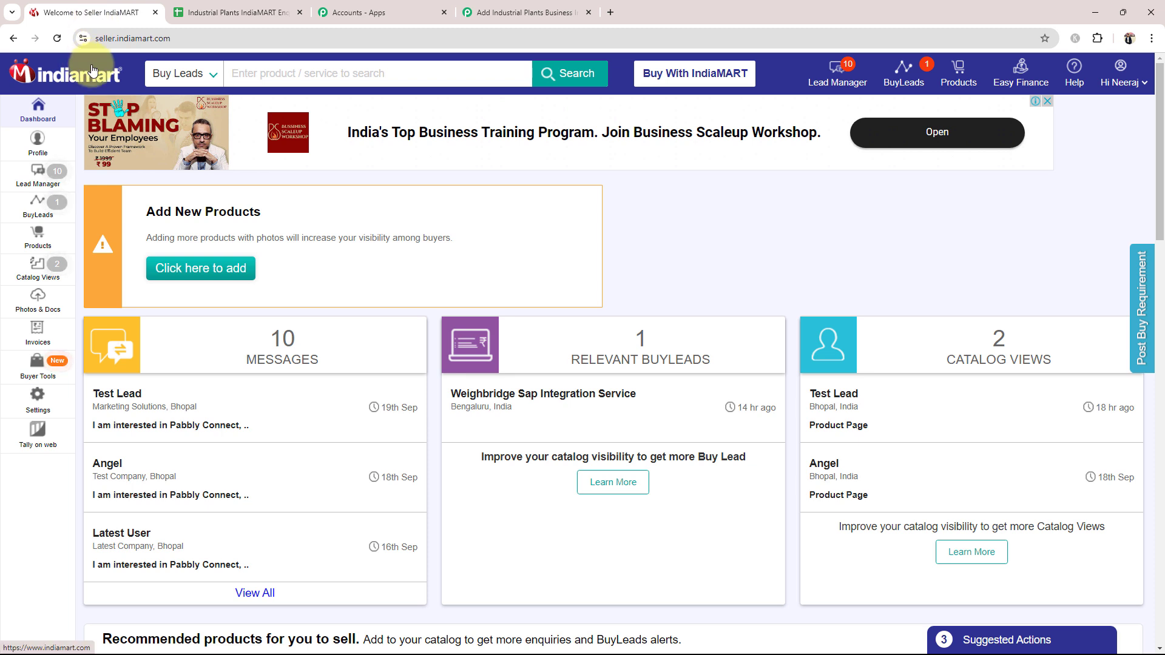
Open Lead Manager's Import / Export Leads > Push API integration page.
{"action": "left_click", "coordinate": [32, 192]}
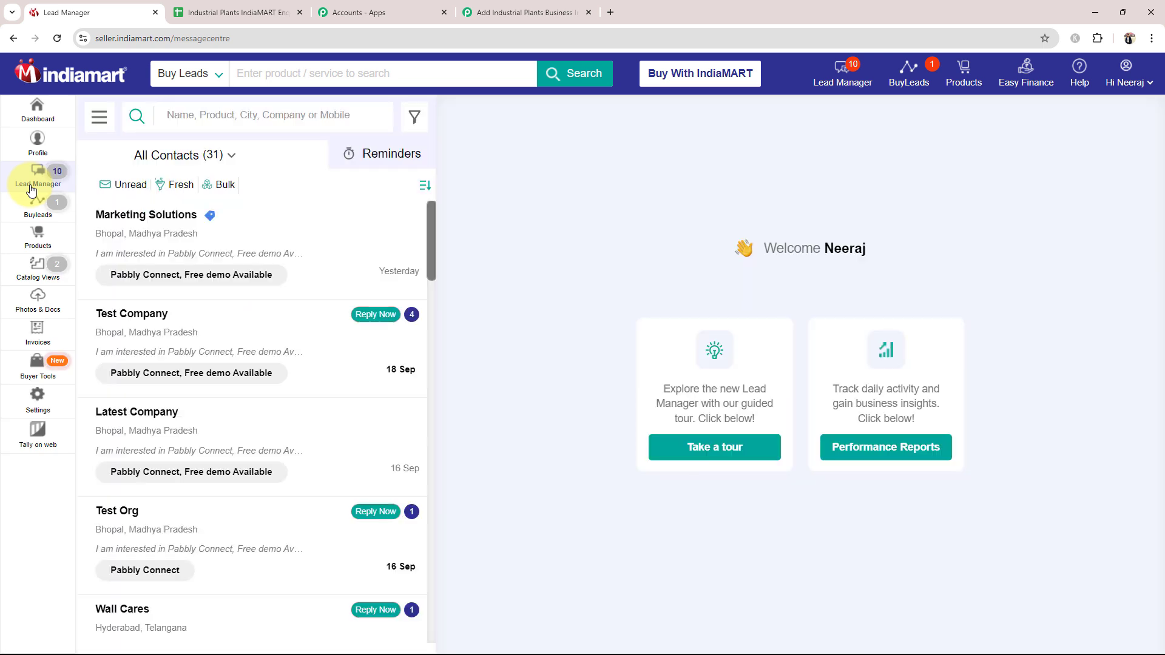
{"action": "left_click", "coordinate": [92, 120]}
{"action": "mouse_move", "coordinate": [103, 227]}
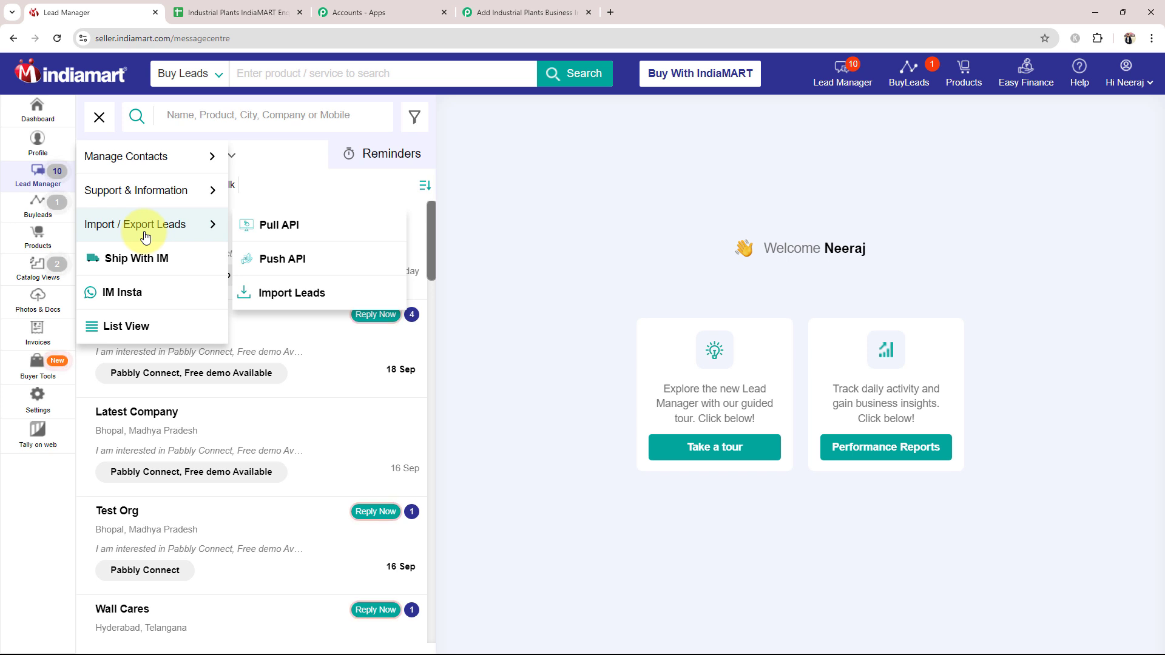
{"action": "left_click", "coordinate": [297, 257]}
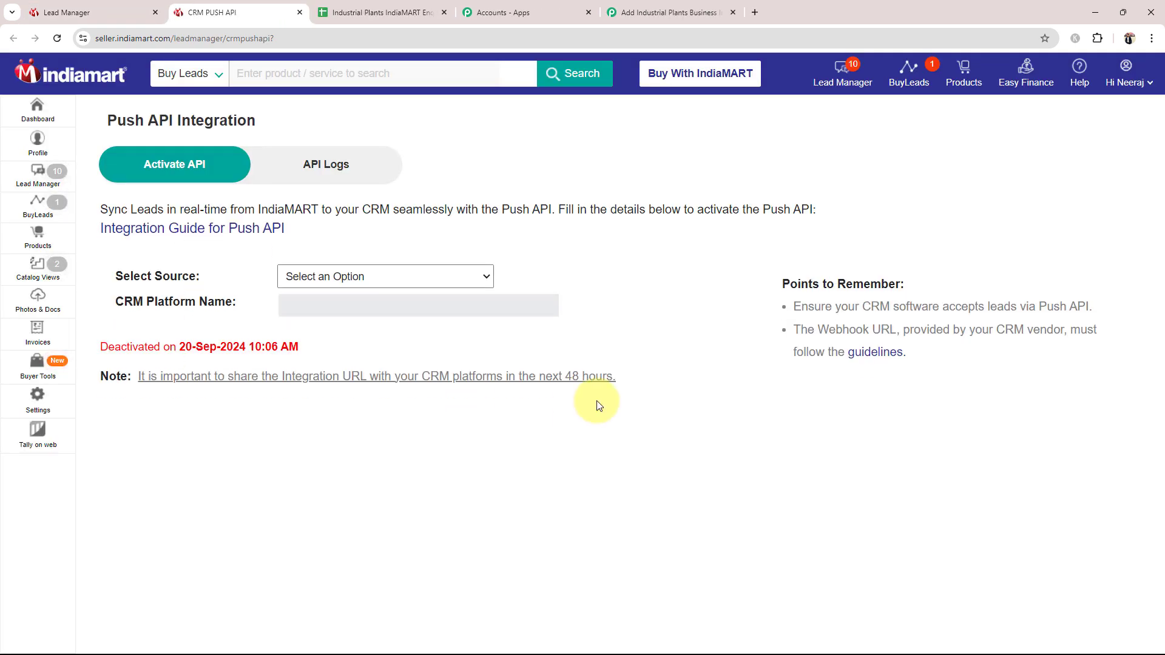
{"action": "left_click", "coordinate": [342, 279]}
Set the lead source to Other and the CRM platform name to Pabbly Connect.
{"action": "left_click", "coordinate": [319, 384]}
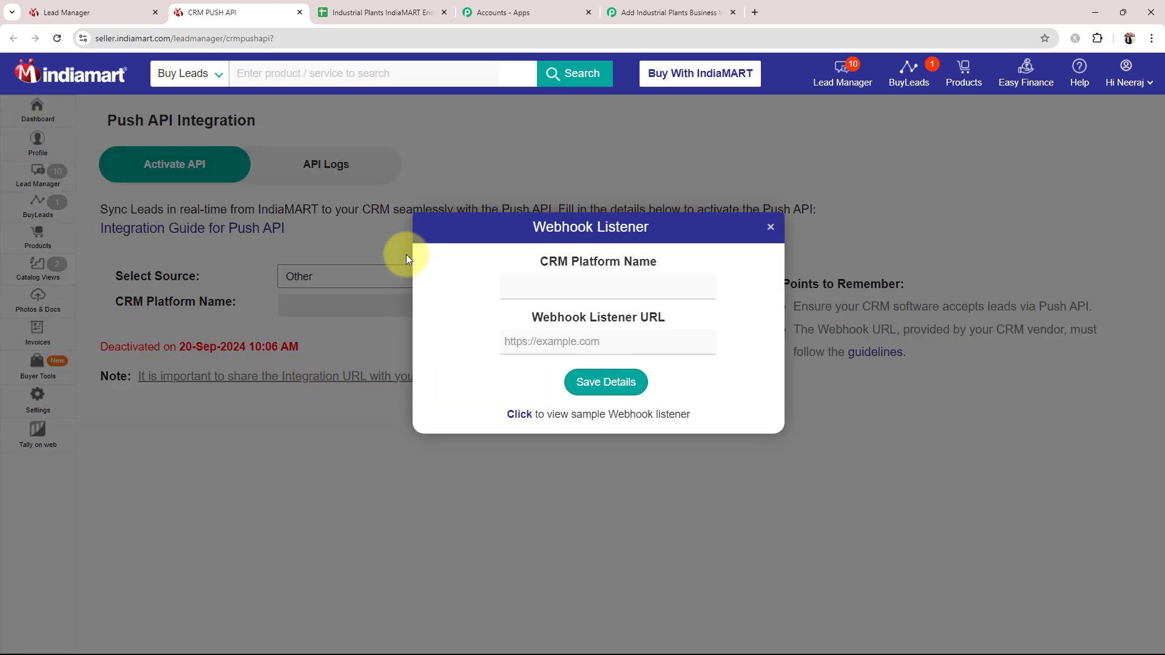
{"action": "left_click", "coordinate": [549, 290]}
{"action": "left_click", "coordinate": [578, 319]}
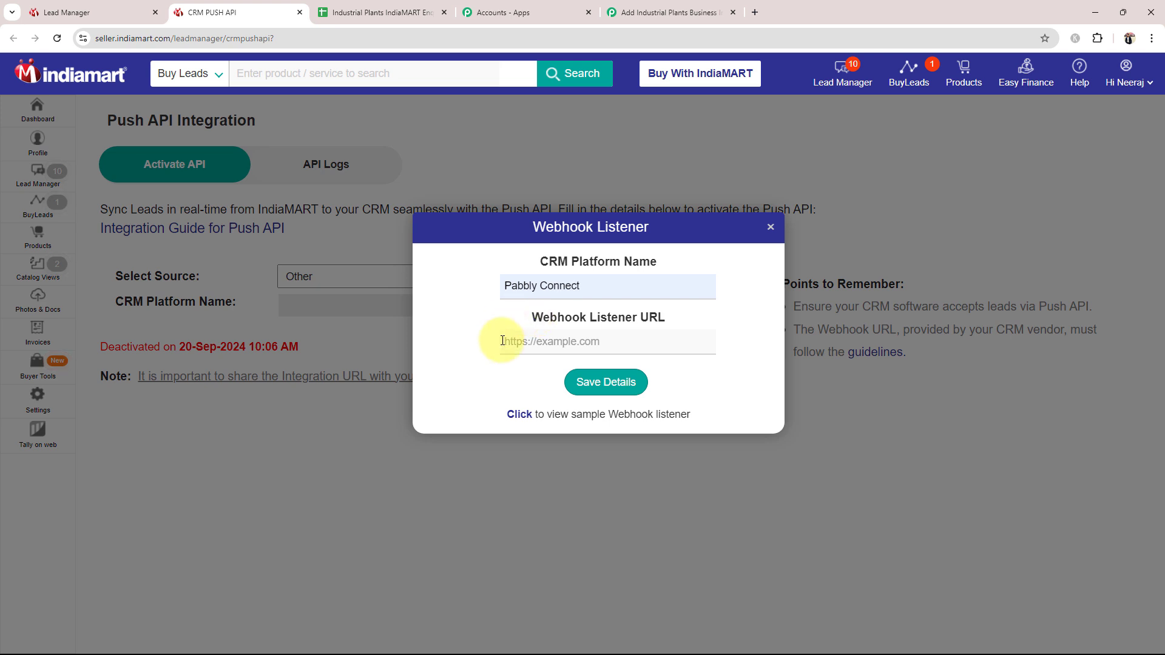
Paste the Pabbly webhook URL as the Webhook Listener URL and save the details.
{"action": "triple_click", "coordinate": [665, 320]}
{"action": "left_click", "coordinate": [534, 341]}
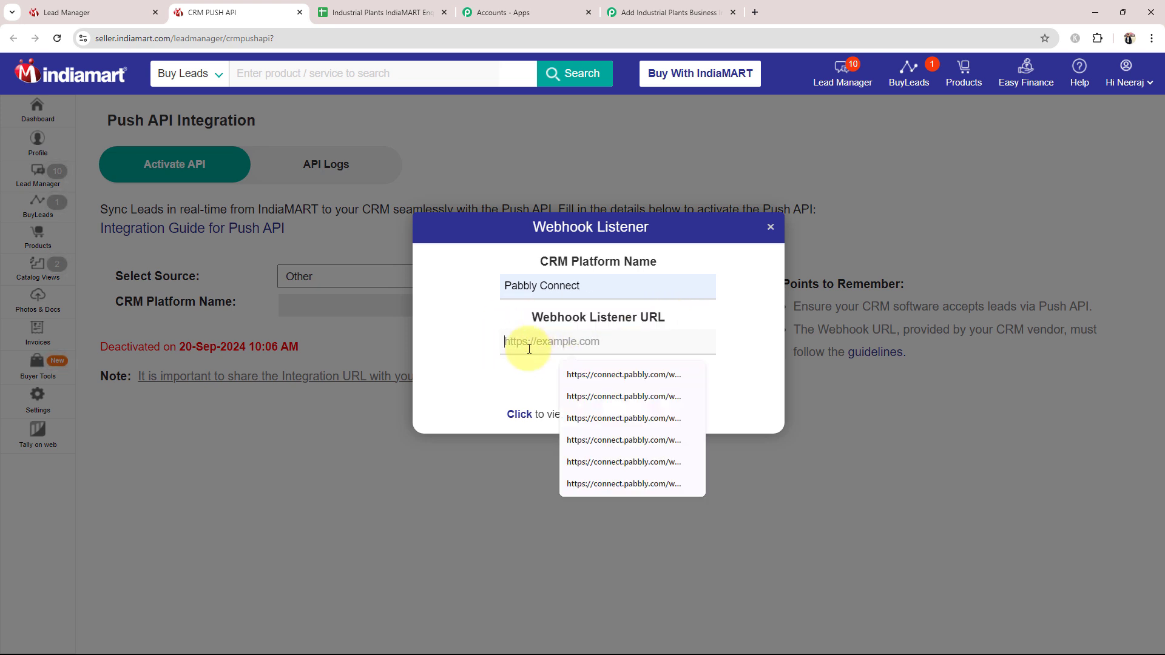
{"action": "key", "text": "ctrl+v"}
{"action": "left_click", "coordinate": [668, 13]}
{"action": "left_click", "coordinate": [914, 290]}
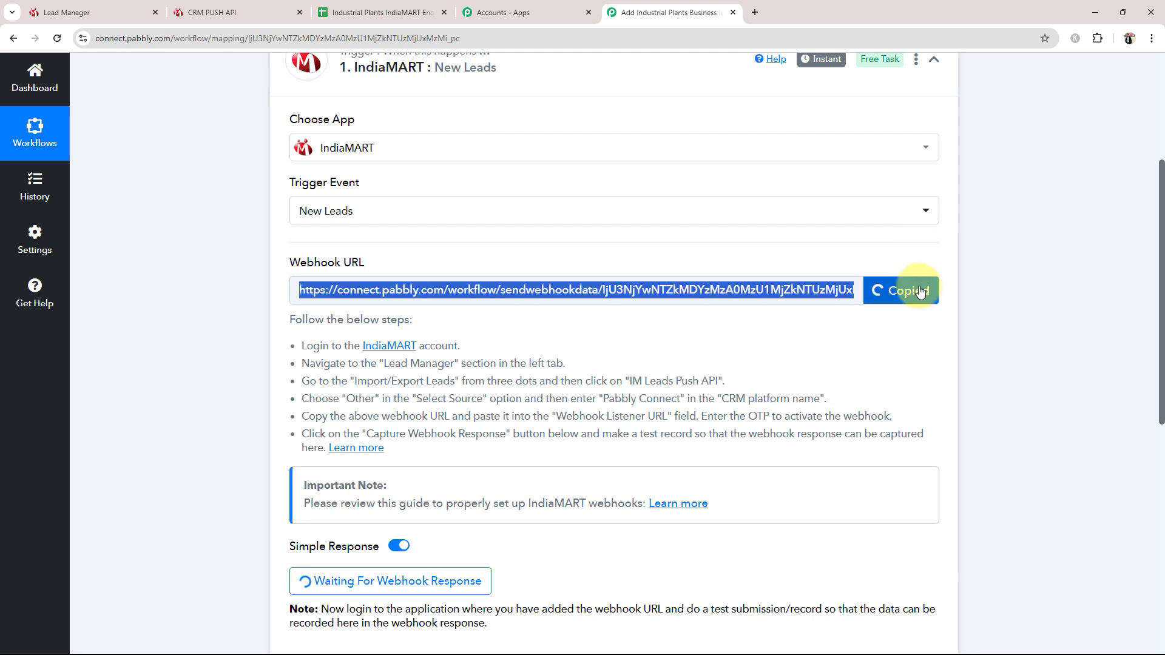
{"action": "left_click", "coordinate": [239, 12]}
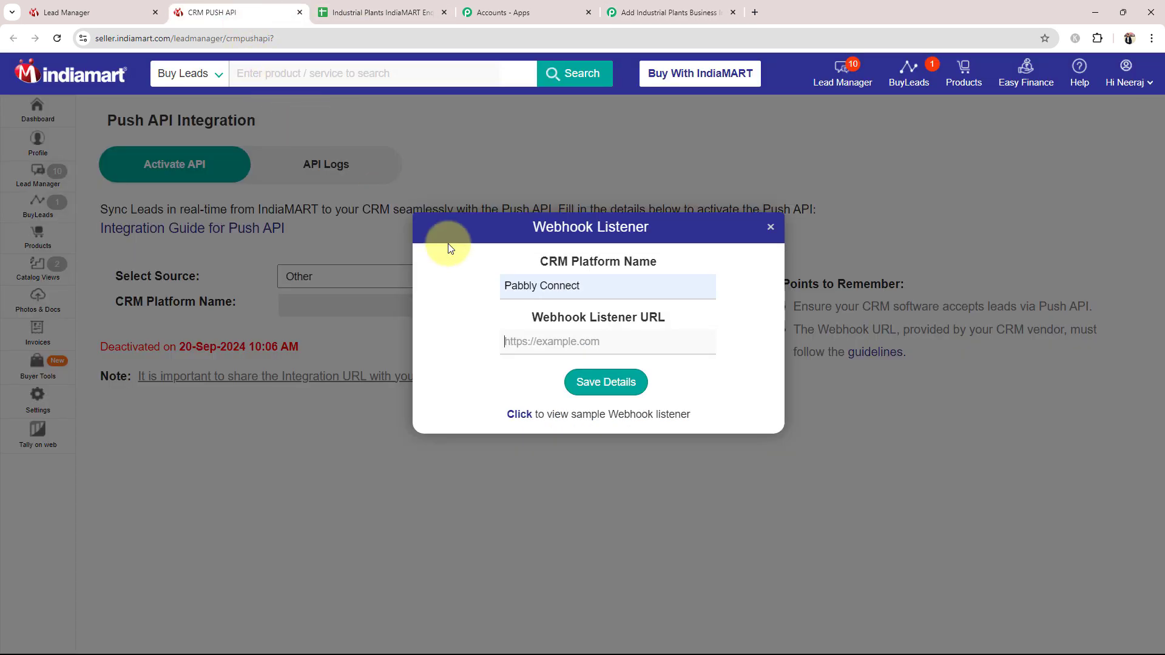
{"action": "key", "text": "ctrl+v"}
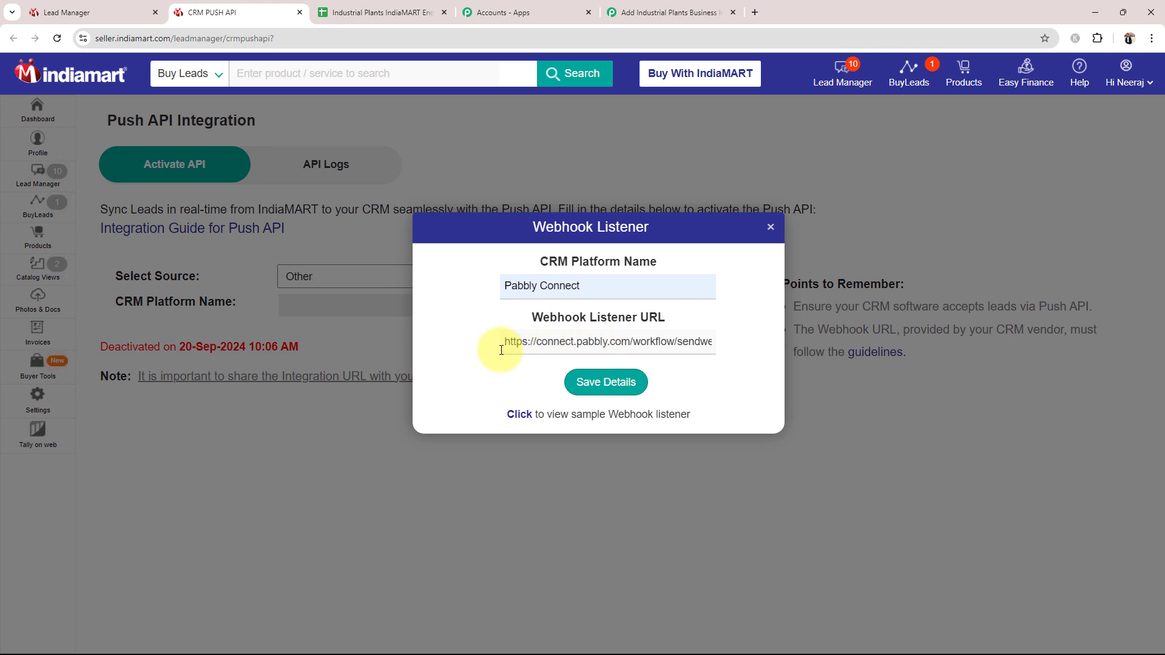
{"action": "left_click", "coordinate": [606, 387]}
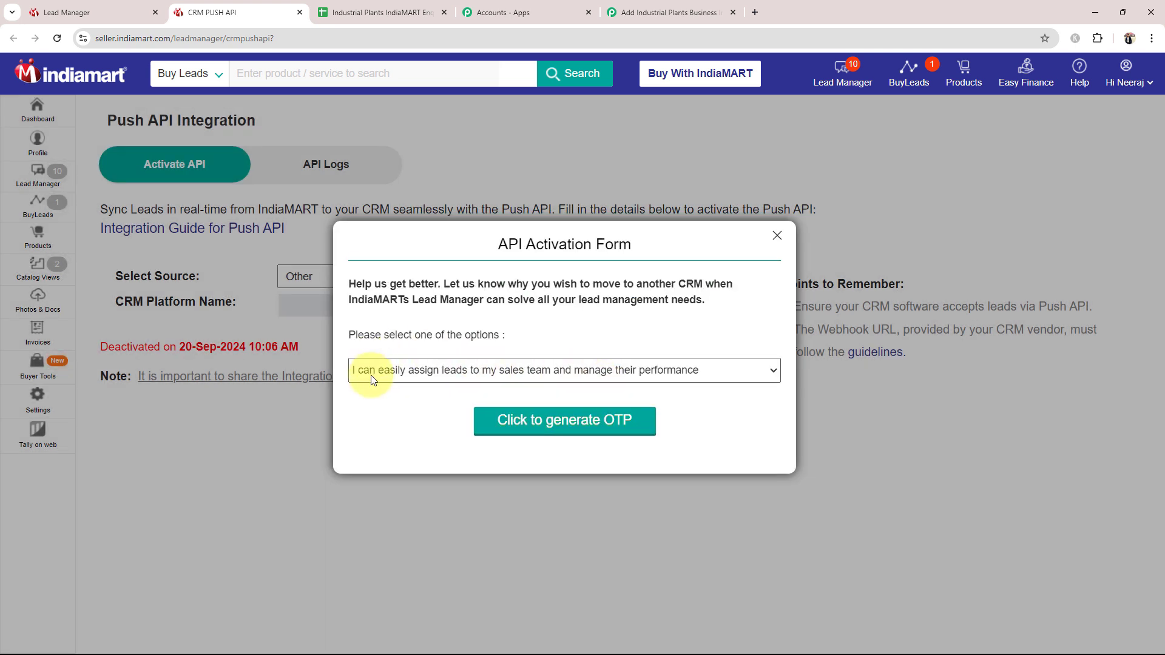
Choose the permanently-save-leads reason, then verify with the emailed OTP to activate Push API.
{"action": "left_click", "coordinate": [397, 378]}
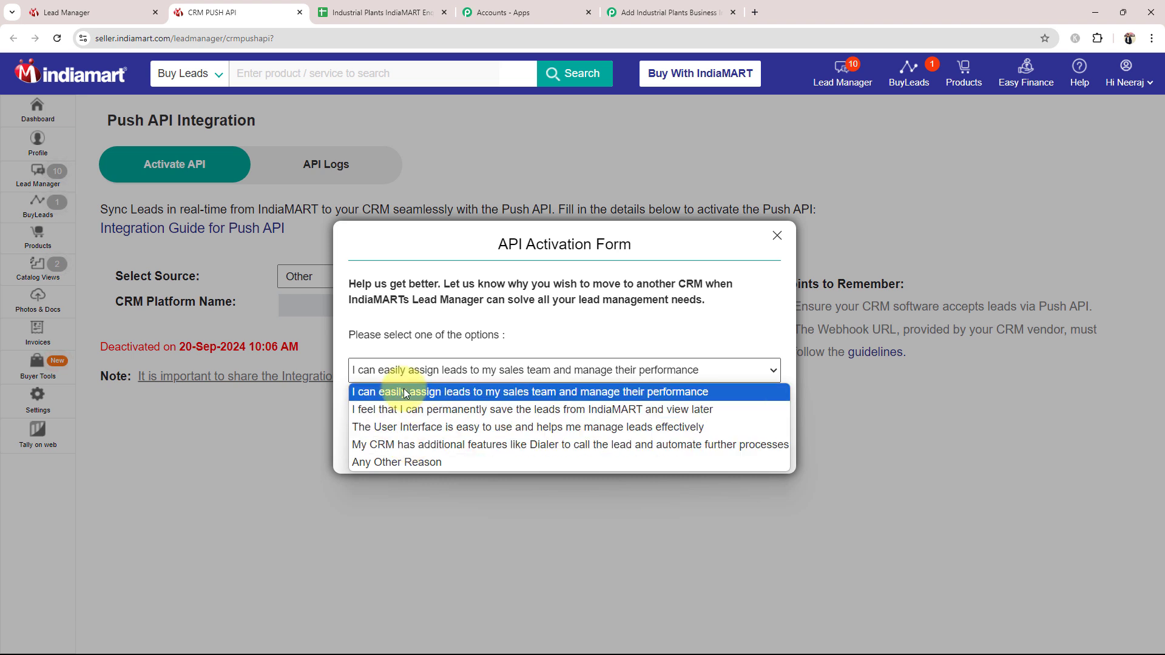
{"action": "left_click", "coordinate": [407, 410]}
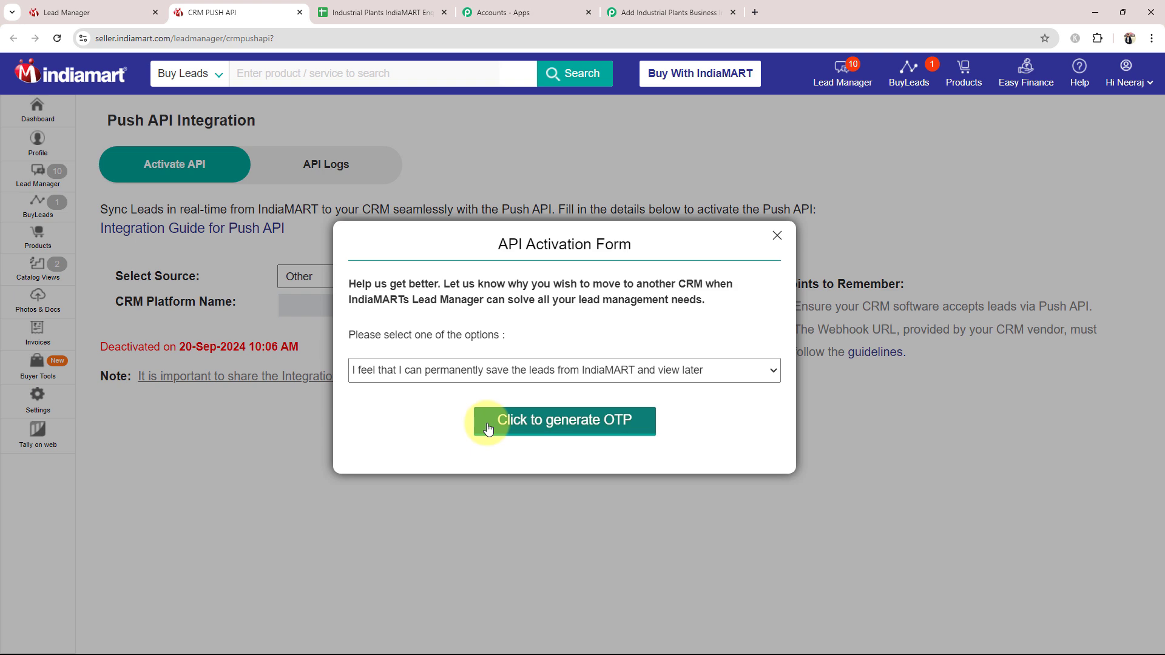
{"action": "left_click", "coordinate": [572, 421]}
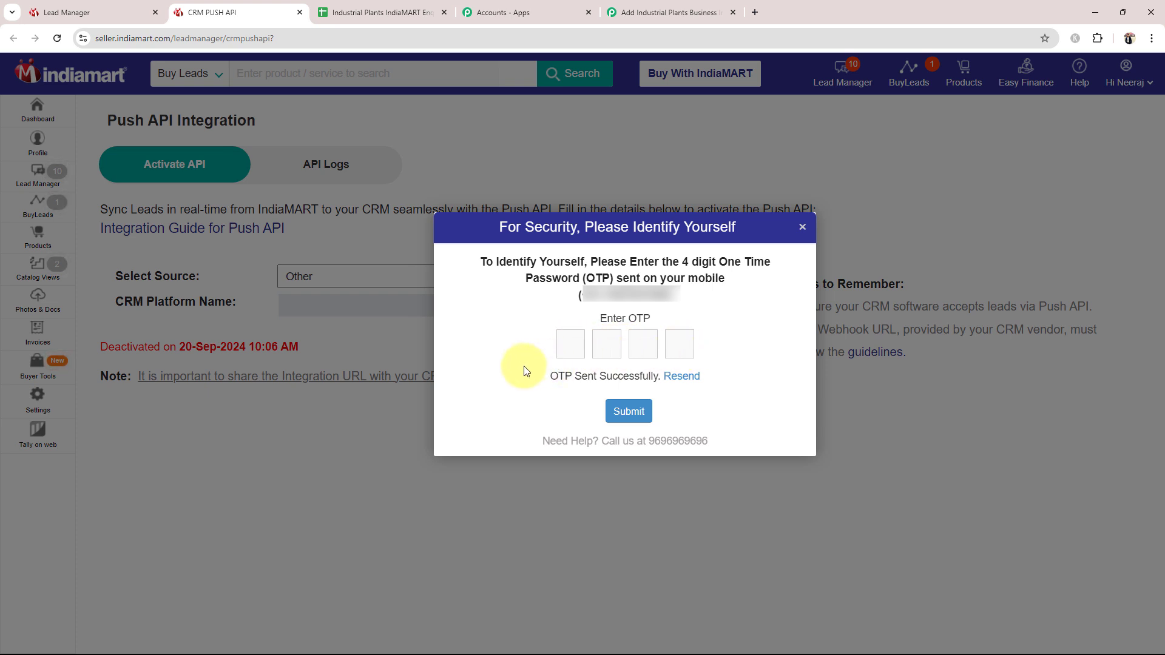
{"action": "left_click", "coordinate": [628, 411]}
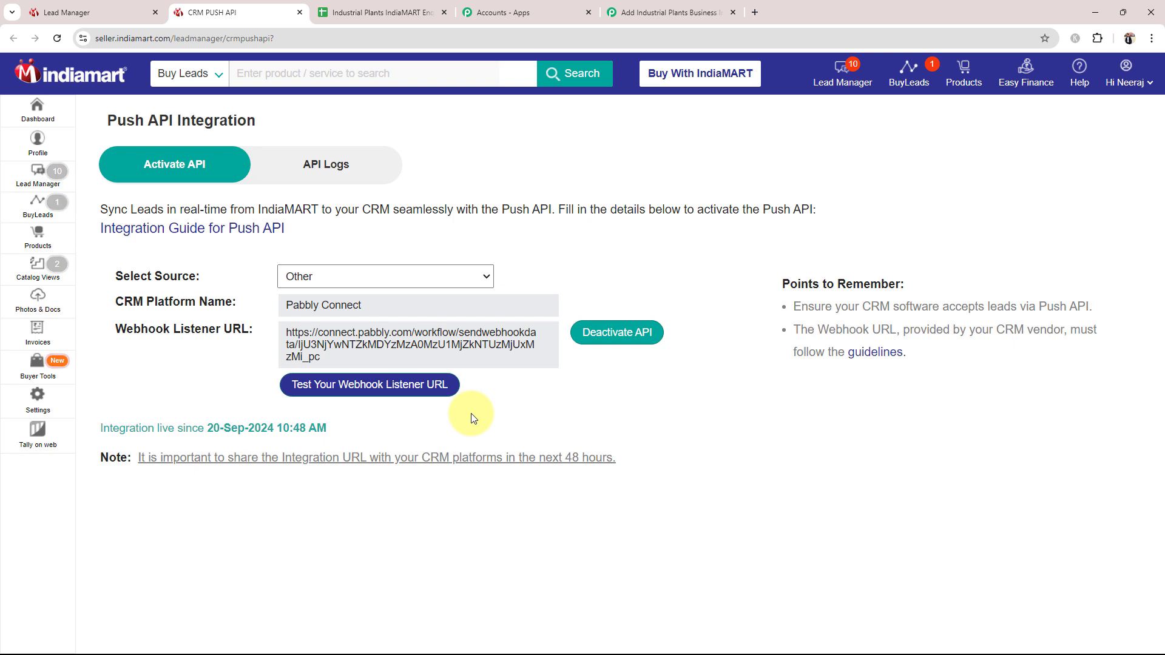
Back in Pabbly, confirm the IndiaMART New Leads trigger still shows Waiting For Webhook Response and read its test-submission note.
{"action": "left_click", "coordinate": [667, 12]}
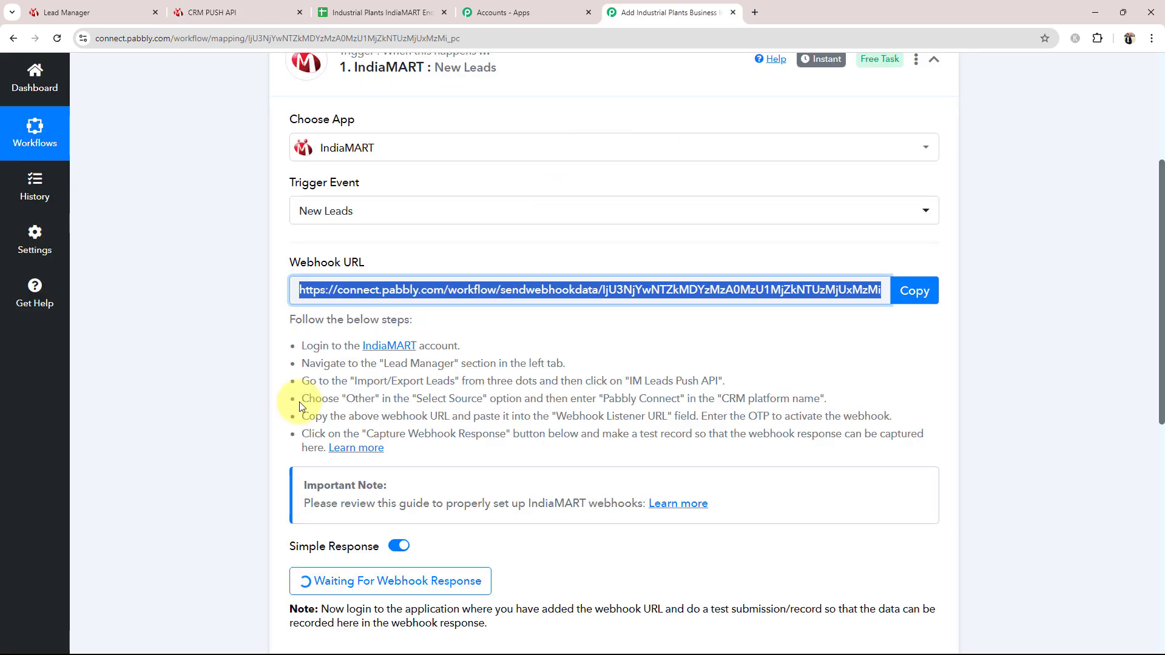
{"action": "left_click", "coordinate": [261, 412]}
{"action": "scroll", "coordinate": [224, 416], "scroll_direction": "down", "scroll_amount": 3}
{"action": "scroll", "coordinate": [223, 416], "scroll_direction": "down", "scroll_amount": 2}
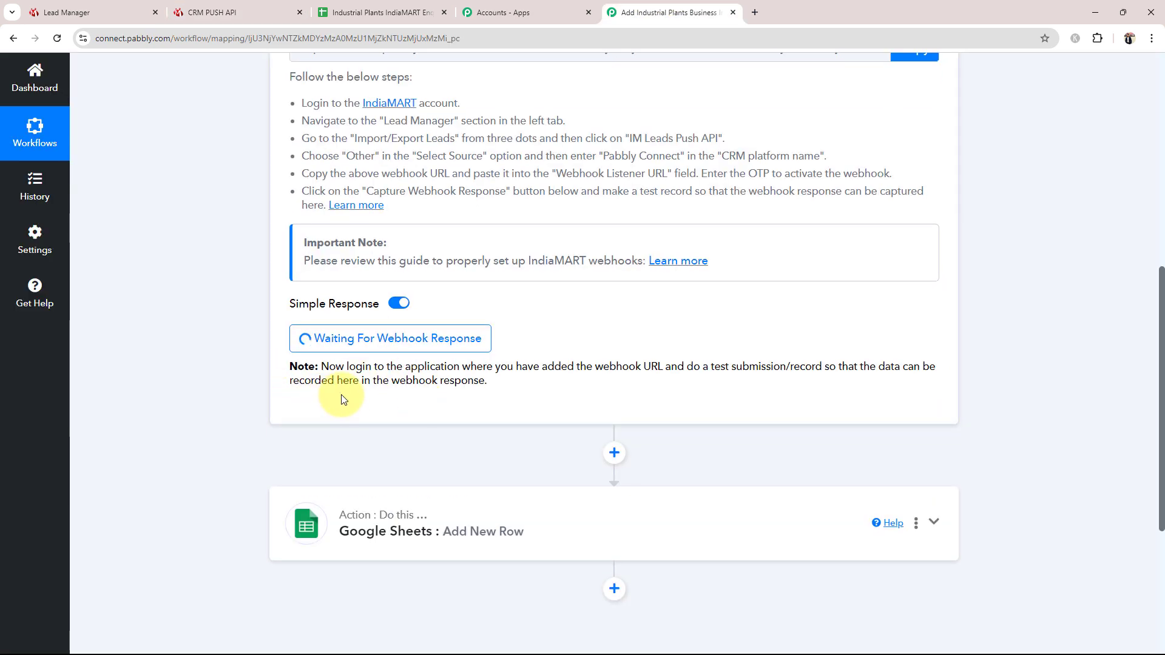
{"action": "scroll", "coordinate": [327, 371], "scroll_direction": "up", "scroll_amount": 1}
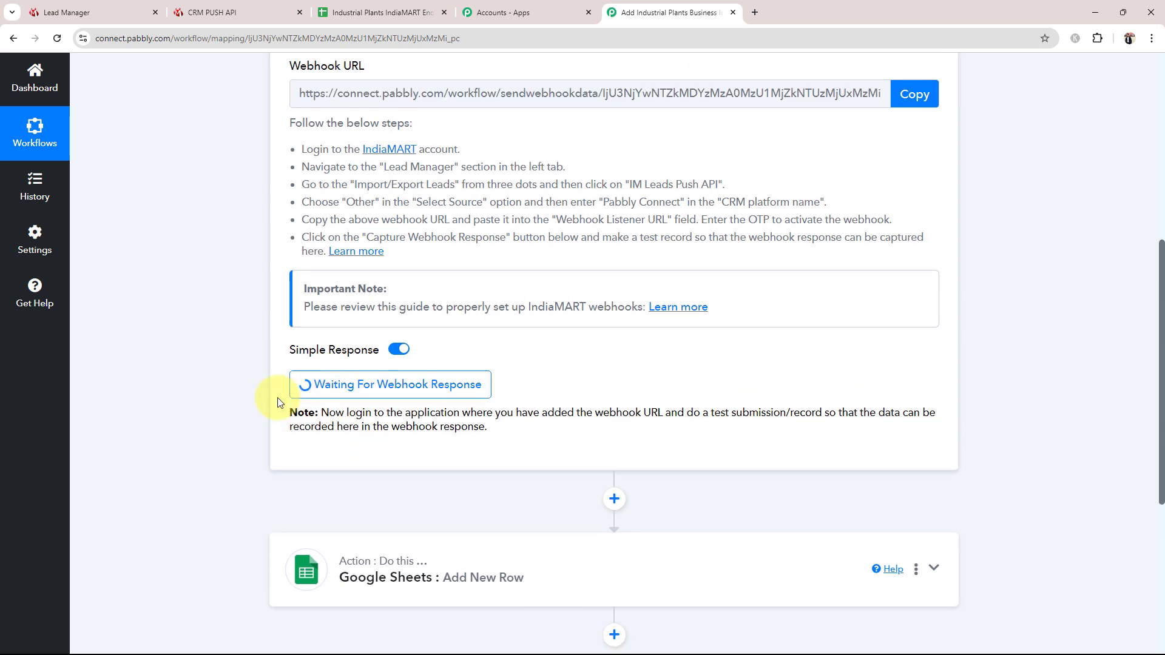
{"action": "scroll", "coordinate": [273, 392], "scroll_direction": "down", "scroll_amount": 1}
{"action": "scroll", "coordinate": [273, 395], "scroll_direction": "up", "scroll_amount": 1}
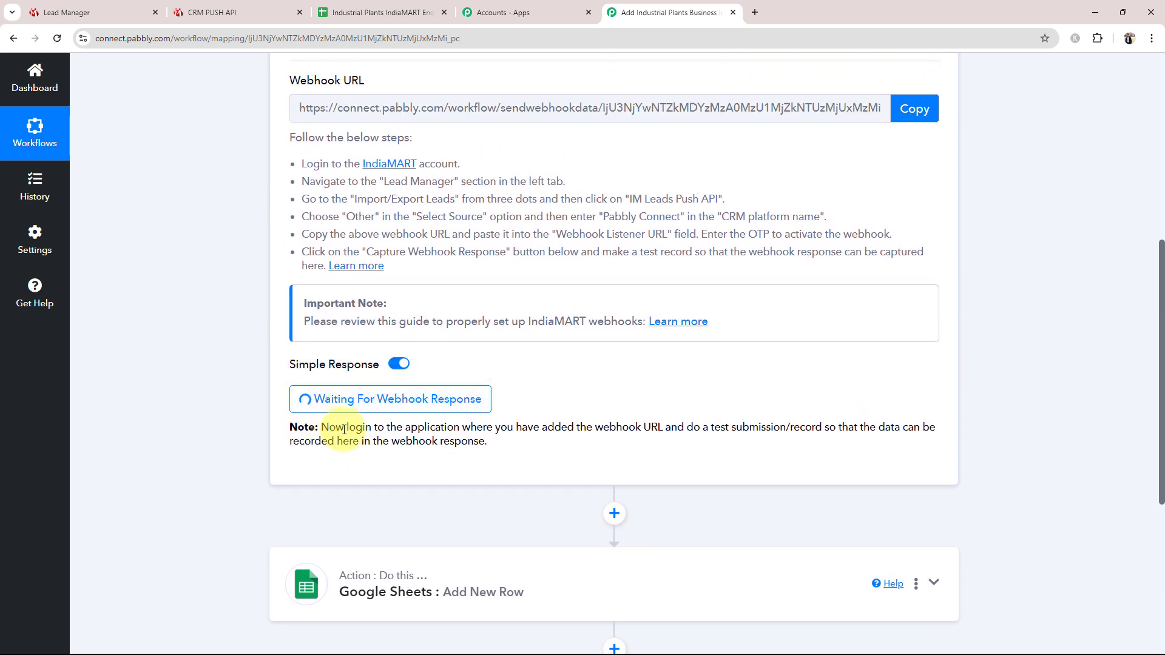
{"action": "left_click_drag", "start_coordinate": [348, 427], "coordinate": [538, 447]}
{"action": "left_click", "coordinate": [540, 448]}
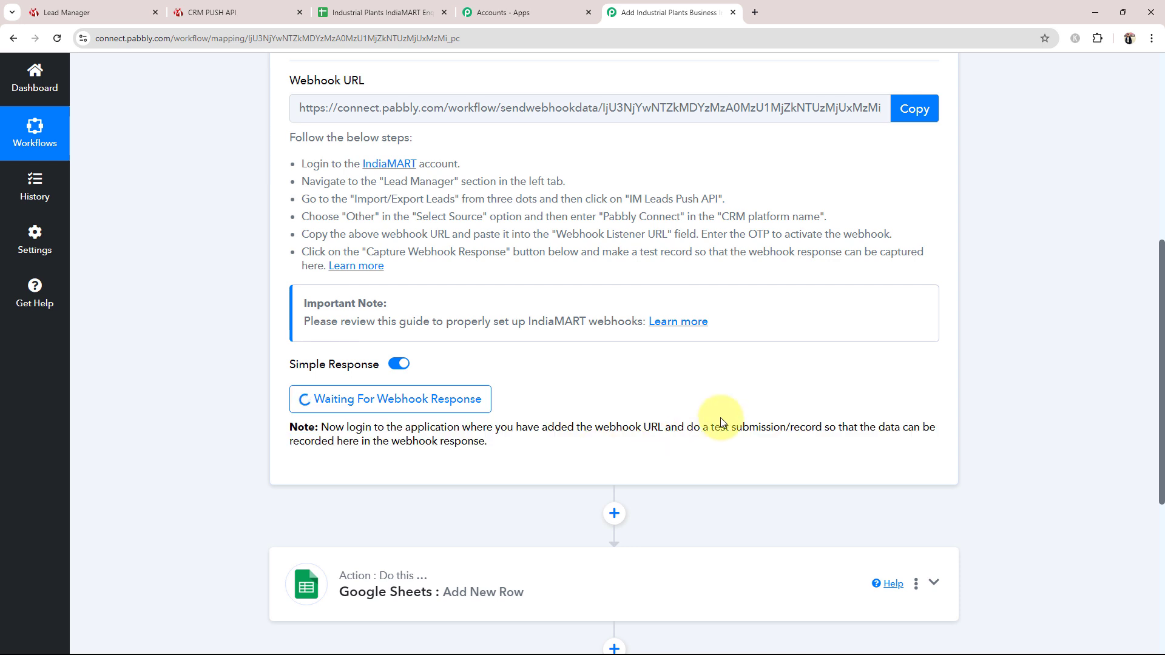
{"action": "left_click_drag", "start_coordinate": [708, 427], "coordinate": [801, 440]}
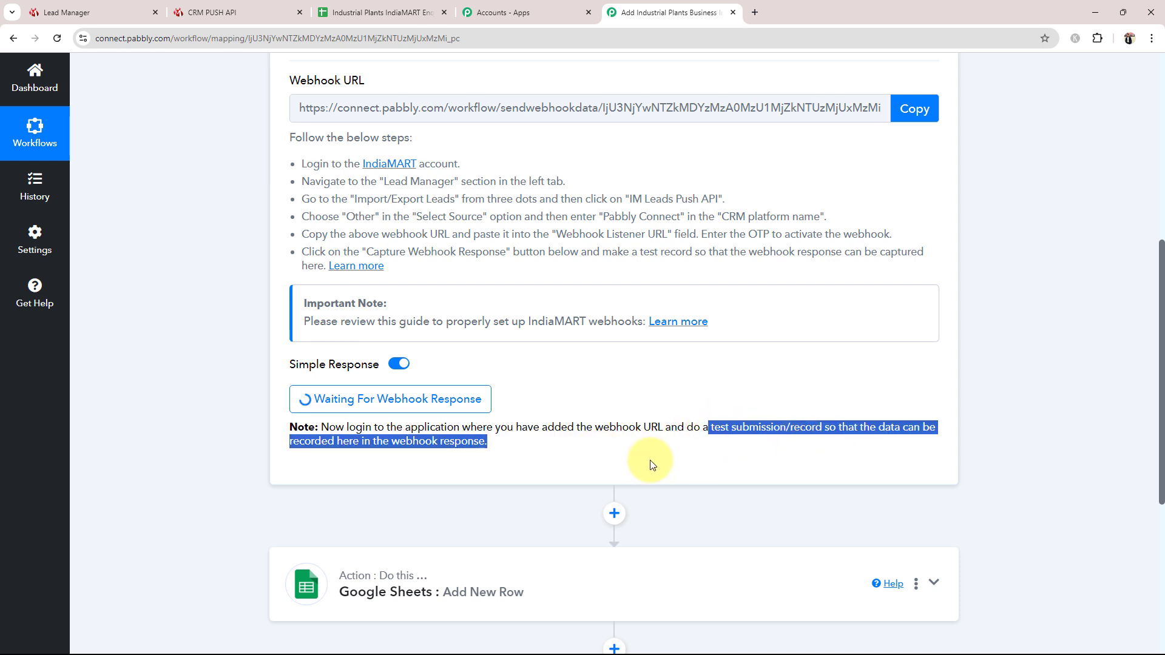
{"action": "left_click", "coordinate": [629, 463]}
{"action": "scroll", "coordinate": [245, 416], "scroll_direction": "up", "scroll_amount": 1}
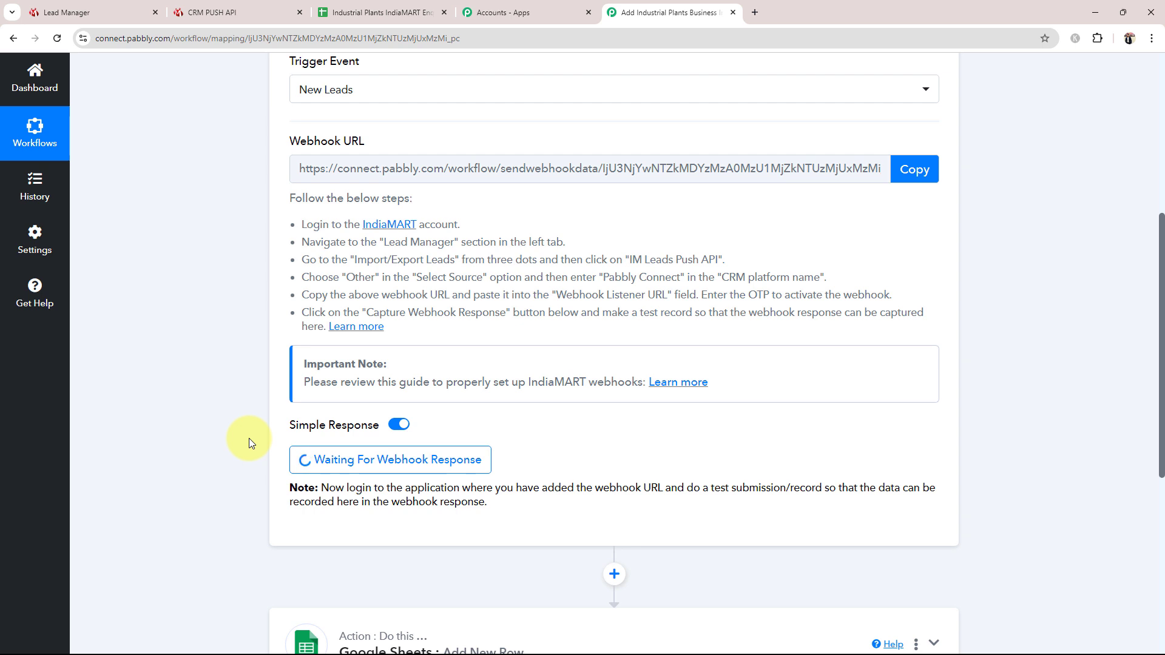
Open Webhook Listener Testing on IndiaMART's Push API page and review the sample lead payload.
{"action": "left_click", "coordinate": [218, 13]}
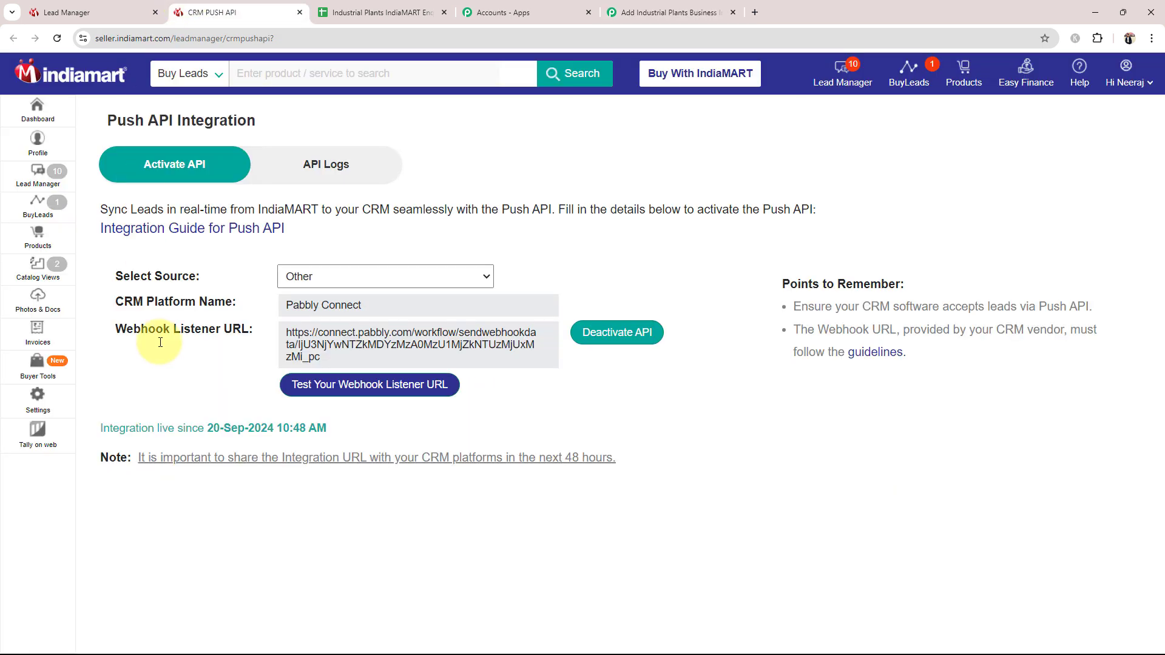
{"action": "left_click", "coordinate": [334, 390]}
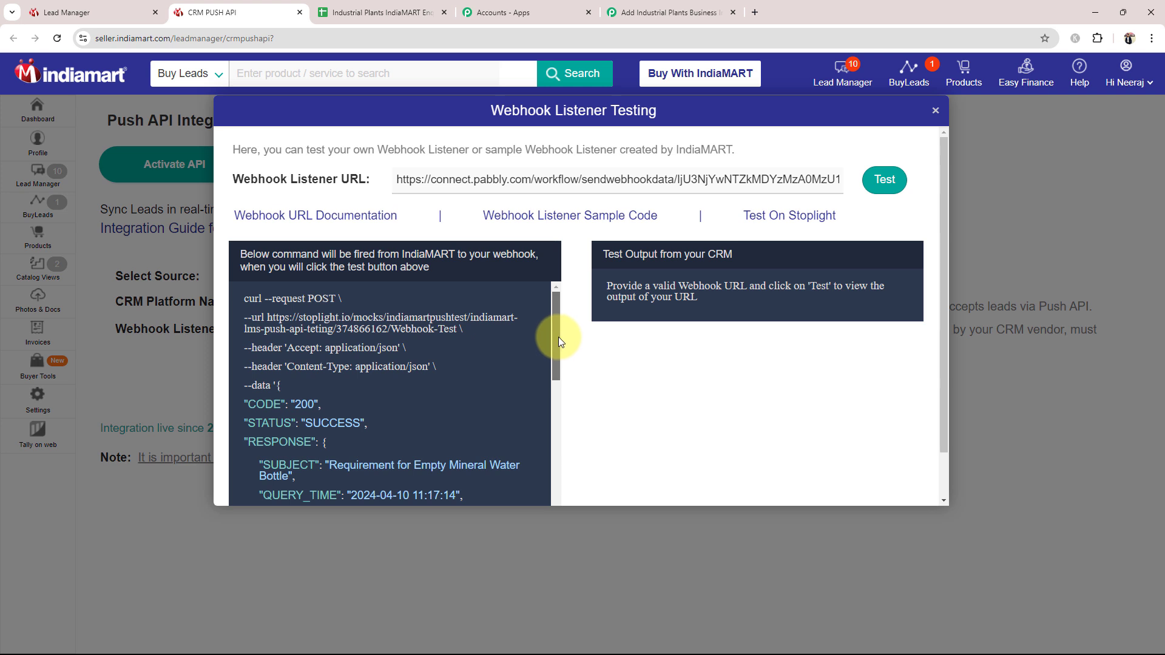
{"action": "scroll", "coordinate": [558, 338], "scroll_direction": "down", "scroll_amount": 2}
{"action": "scroll", "coordinate": [559, 344], "scroll_direction": "down", "scroll_amount": 2}
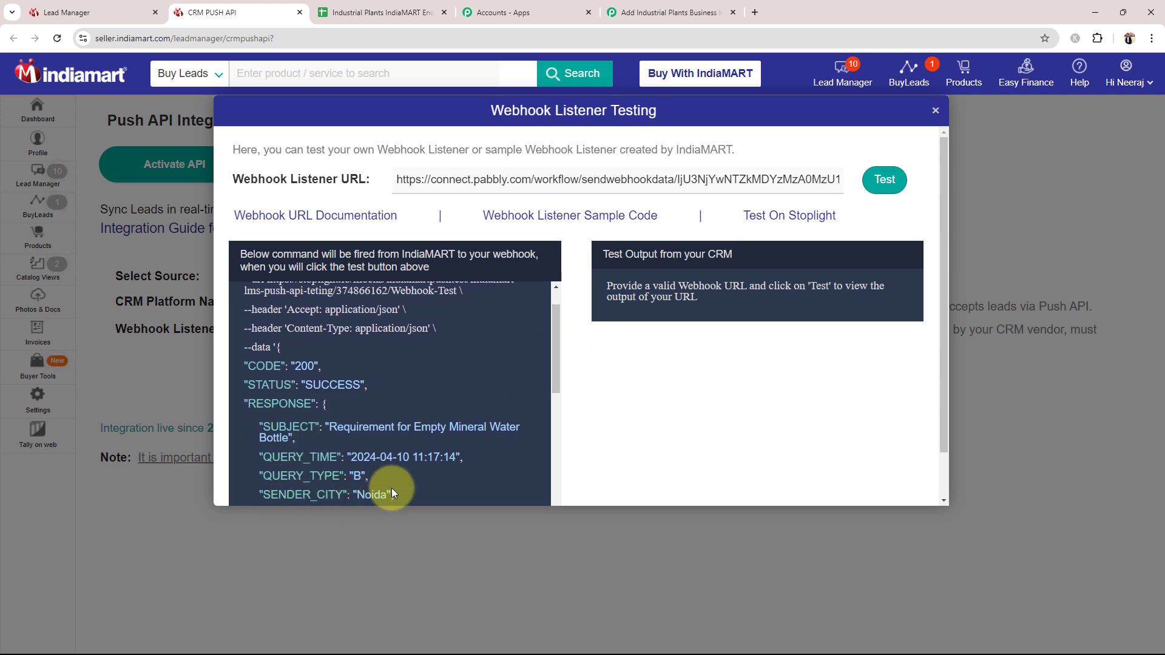
{"action": "left_click_drag", "start_coordinate": [388, 494], "coordinate": [363, 493]}
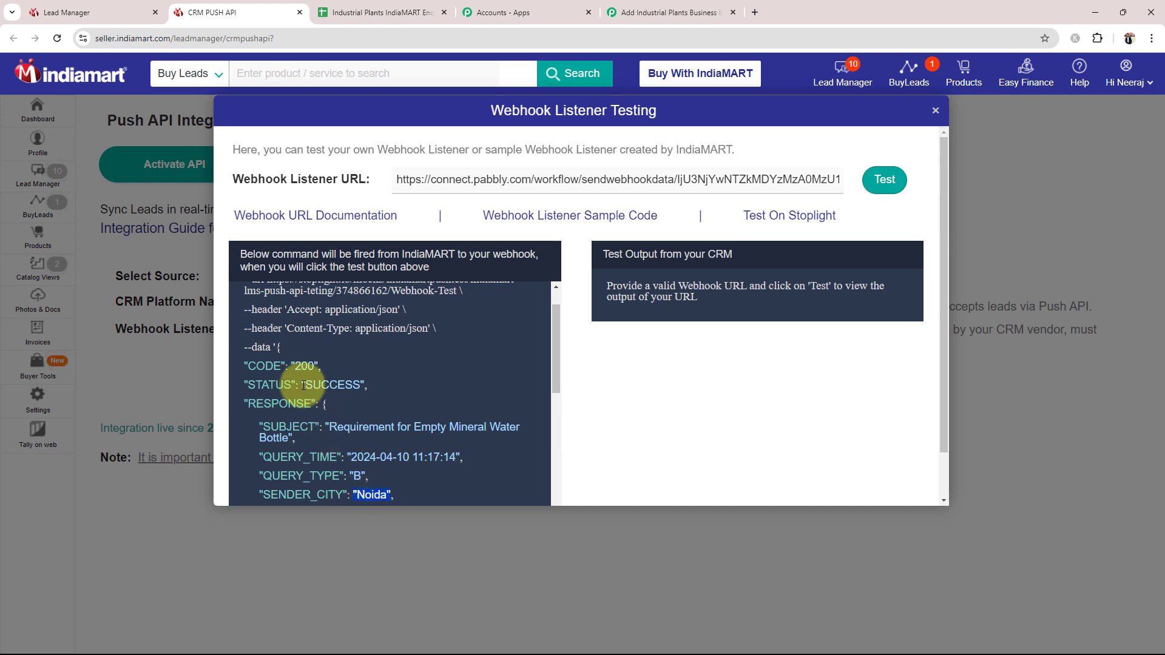
{"action": "left_click_drag", "start_coordinate": [301, 385], "coordinate": [357, 386]}
Send the sample lead to the Pabbly webhook and confirm the 200 OK CURL response.
{"action": "left_click", "coordinate": [884, 180]}
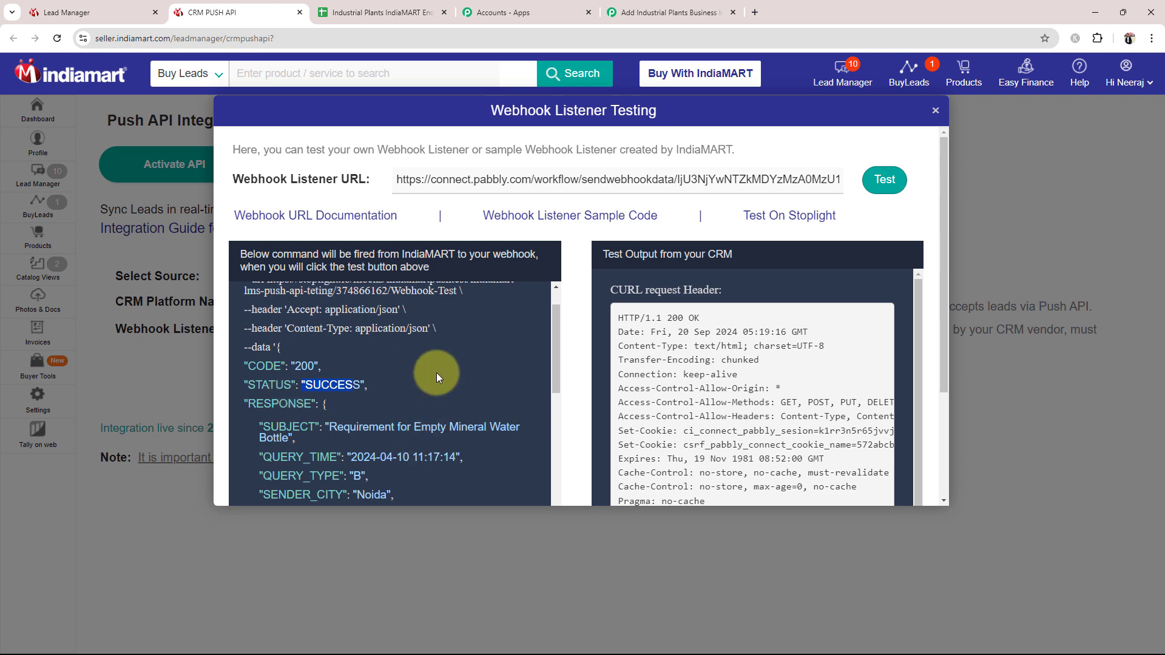
{"action": "left_click_drag", "start_coordinate": [636, 318], "coordinate": [655, 360]}
{"action": "left_click_drag", "start_coordinate": [733, 436], "coordinate": [821, 521]}
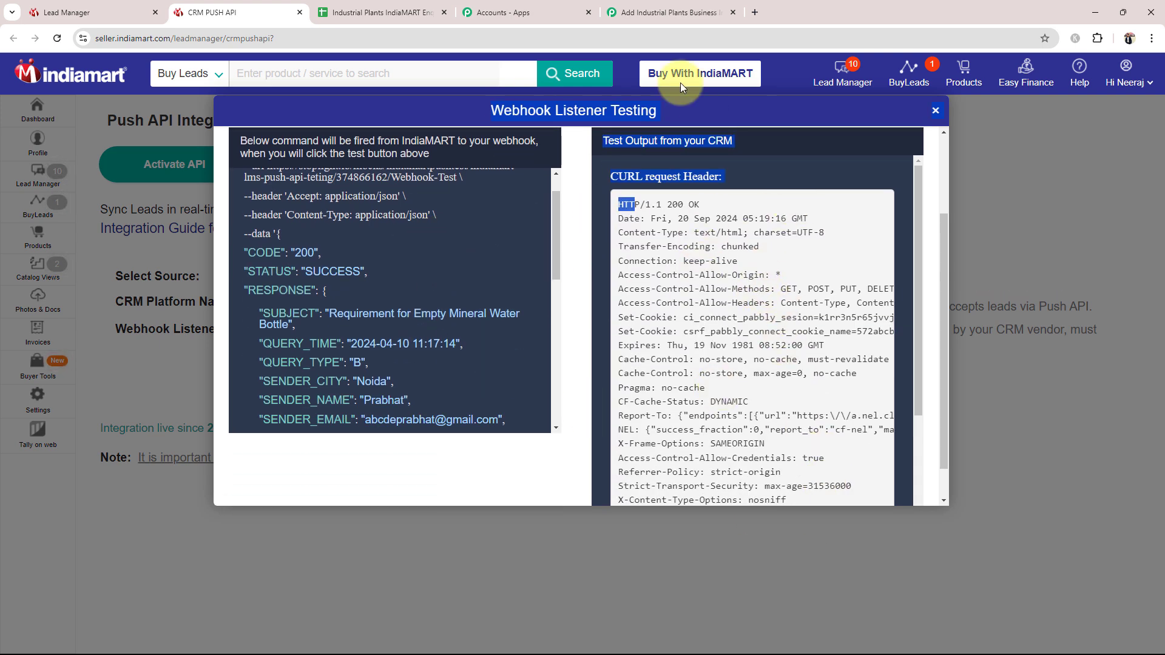
{"action": "left_click", "coordinate": [667, 12]}
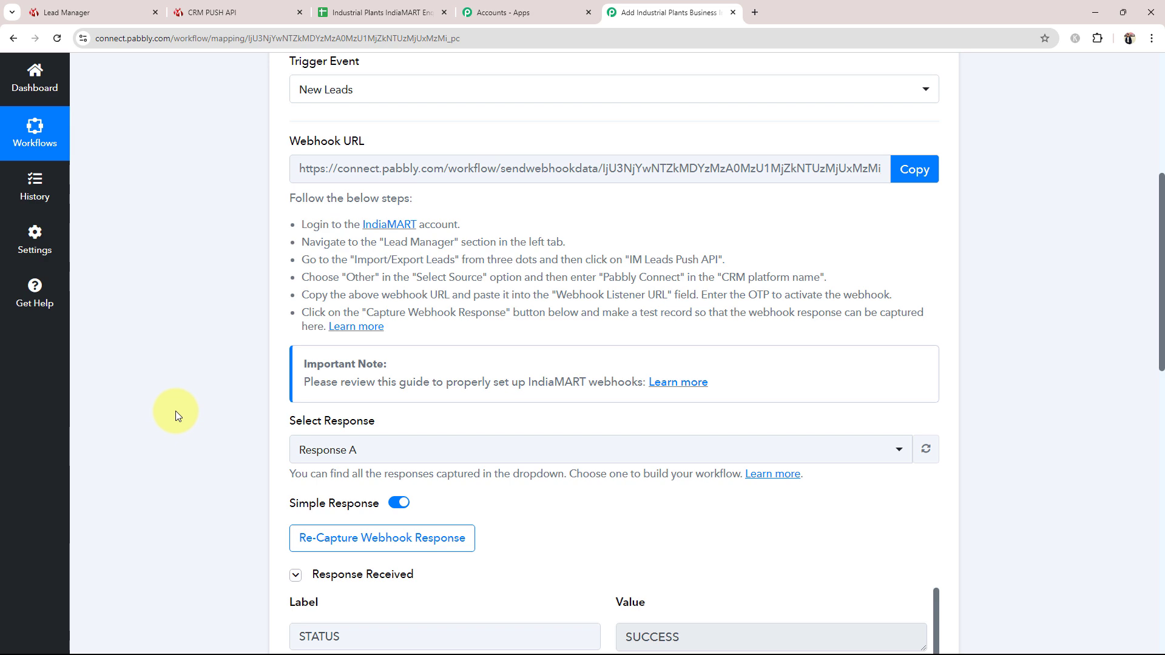
{"action": "scroll", "coordinate": [176, 415], "scroll_direction": "down", "scroll_amount": 8}
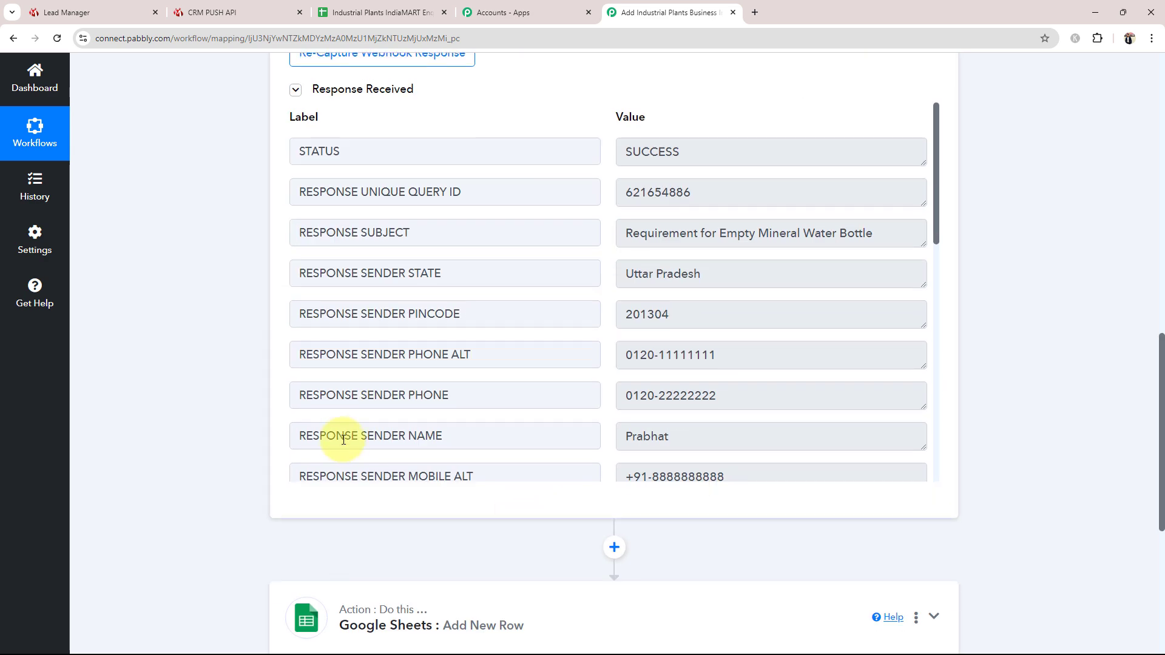
{"action": "double_click", "coordinate": [758, 152]}
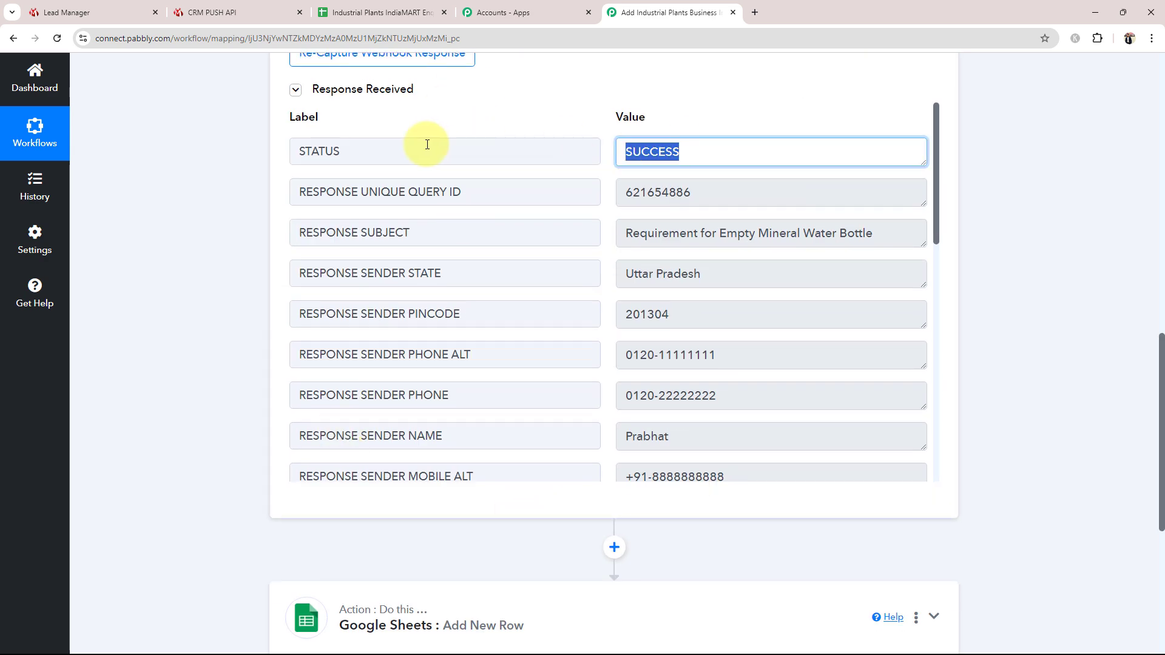
{"action": "double_click", "coordinate": [746, 190]}
{"action": "left_click_drag", "start_coordinate": [626, 233], "coordinate": [882, 239]}
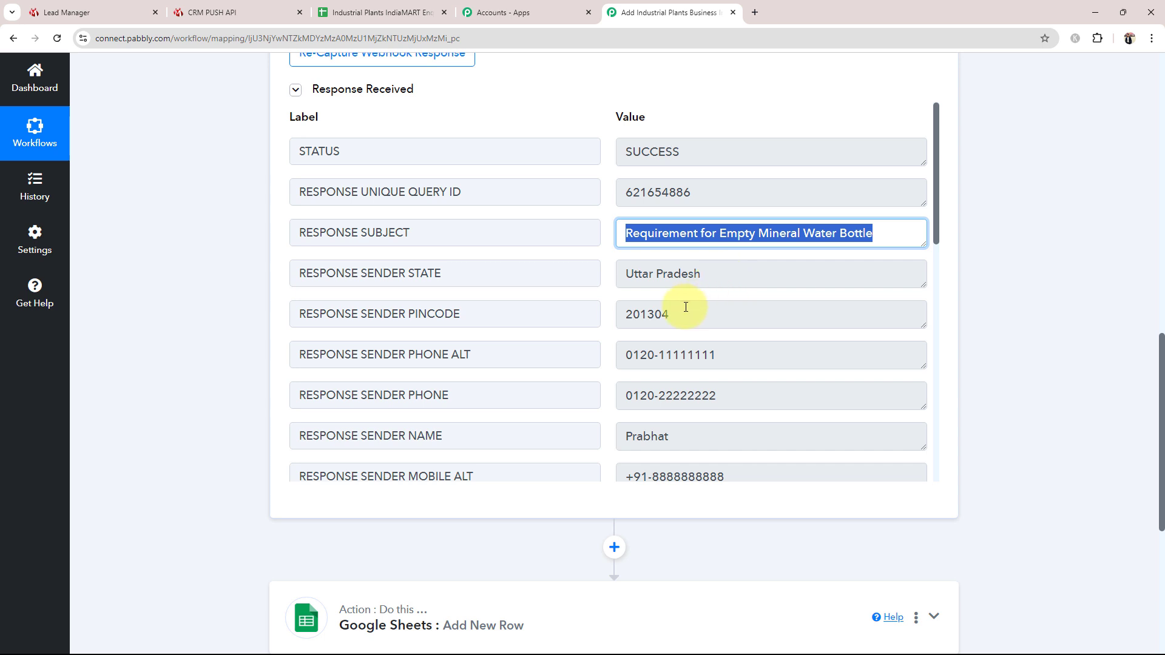
{"action": "left_click_drag", "start_coordinate": [686, 307], "coordinate": [595, 309]}
{"action": "left_click_drag", "start_coordinate": [744, 395], "coordinate": [552, 395]}
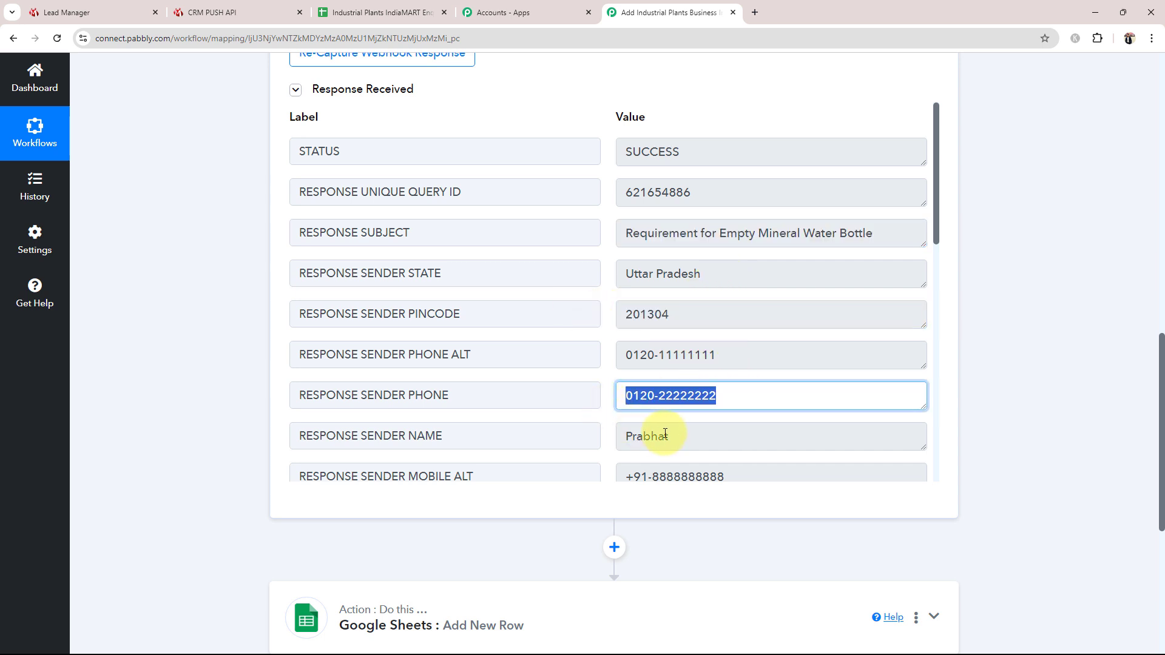
{"action": "left_click_drag", "start_coordinate": [667, 434], "coordinate": [587, 431]}
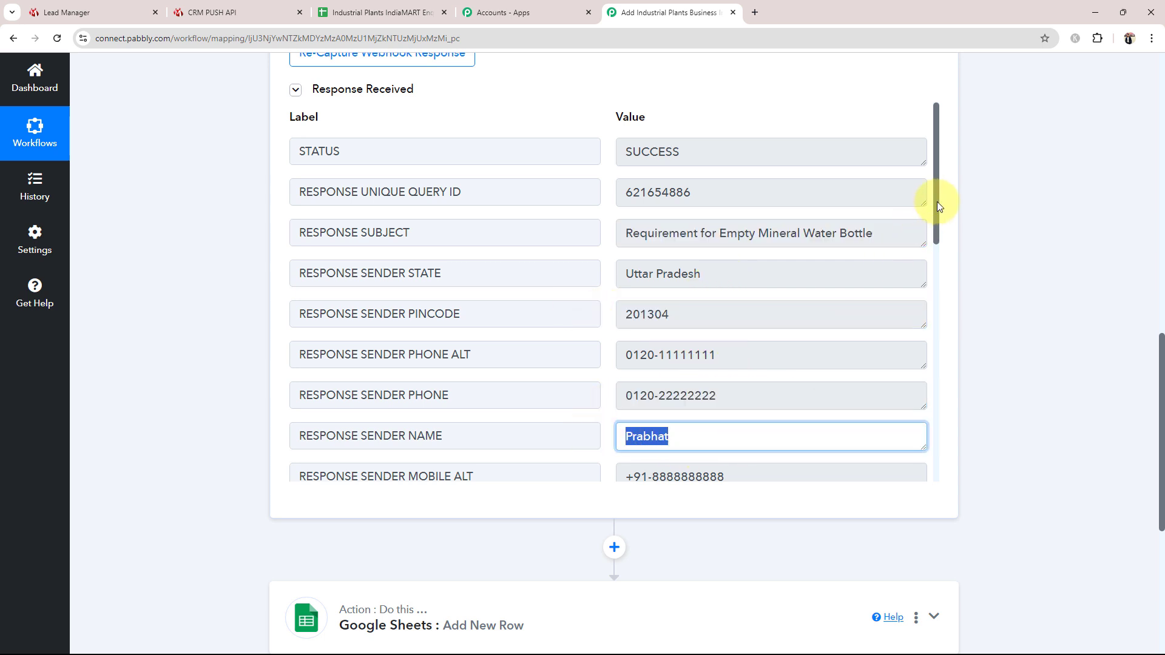
{"action": "left_click_drag", "start_coordinate": [937, 201], "coordinate": [936, 447]}
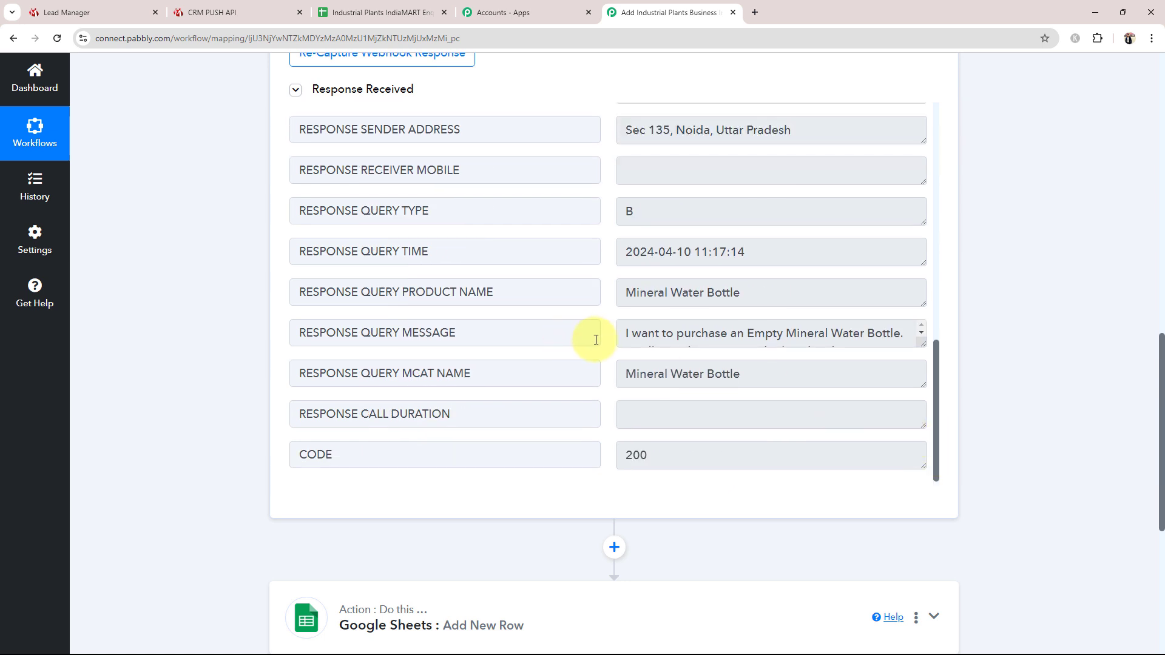
{"action": "left_click", "coordinate": [625, 289]}
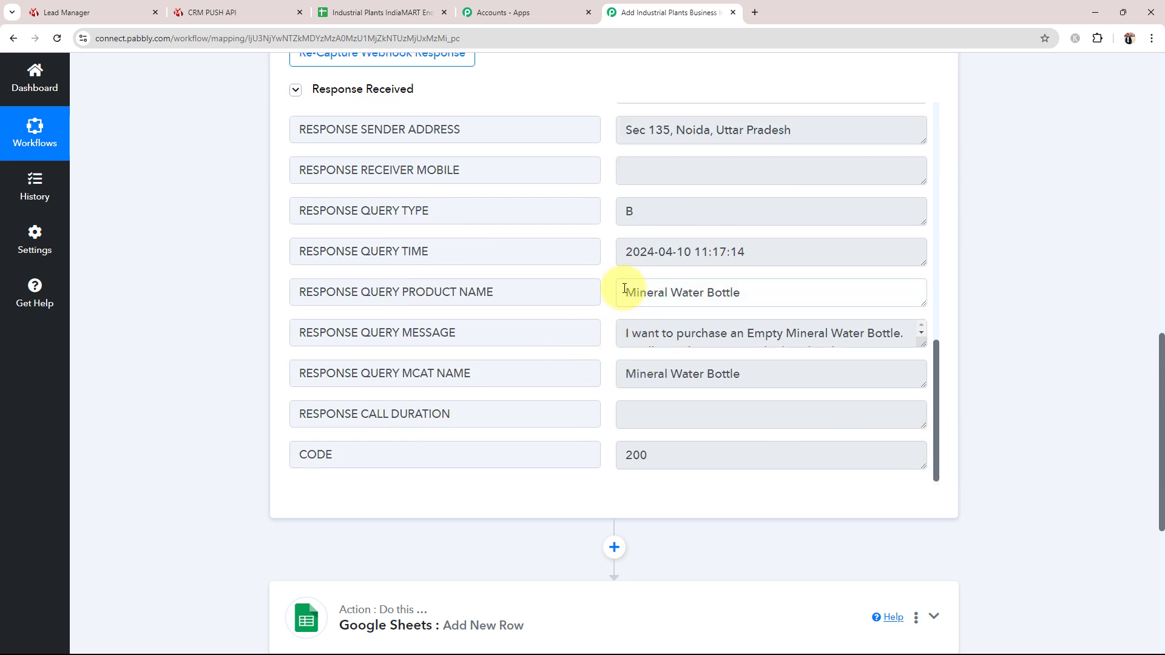
{"action": "left_click_drag", "start_coordinate": [624, 288], "coordinate": [733, 291]}
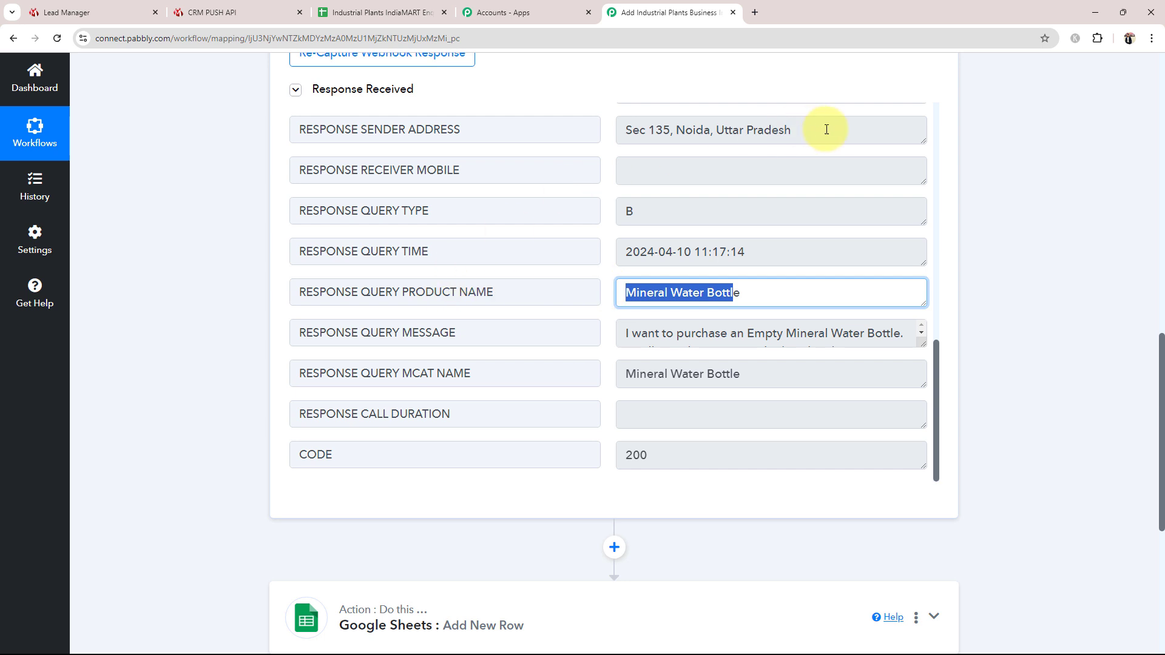
{"action": "left_click_drag", "start_coordinate": [826, 129], "coordinate": [603, 149]}
{"action": "left_click", "coordinate": [219, 380]}
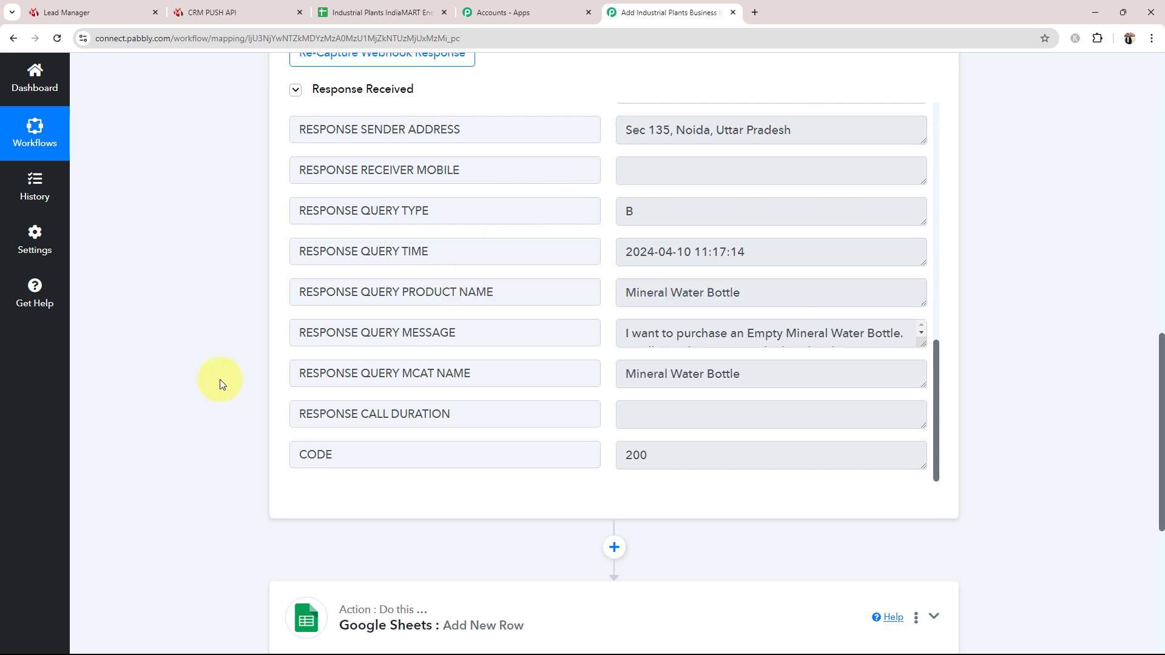
{"action": "scroll", "coordinate": [192, 439], "scroll_direction": "up", "scroll_amount": 15}
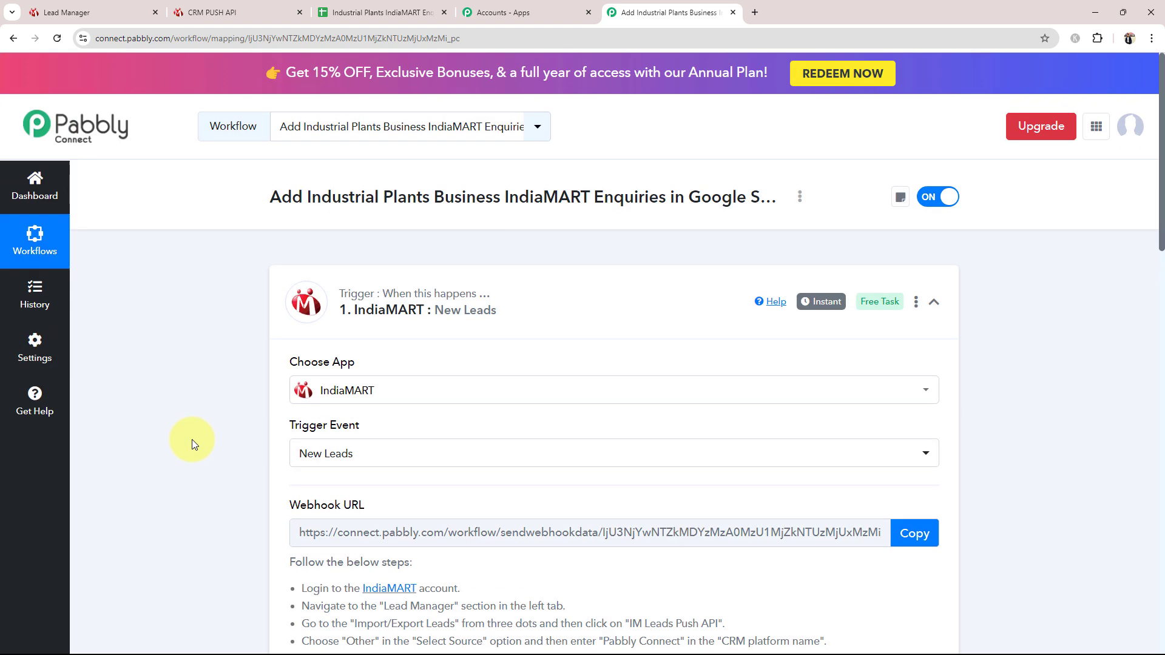
Collapse the IndiaMART trigger and expand the Google Sheets: Add New Row action.
{"action": "left_click", "coordinate": [447, 296]}
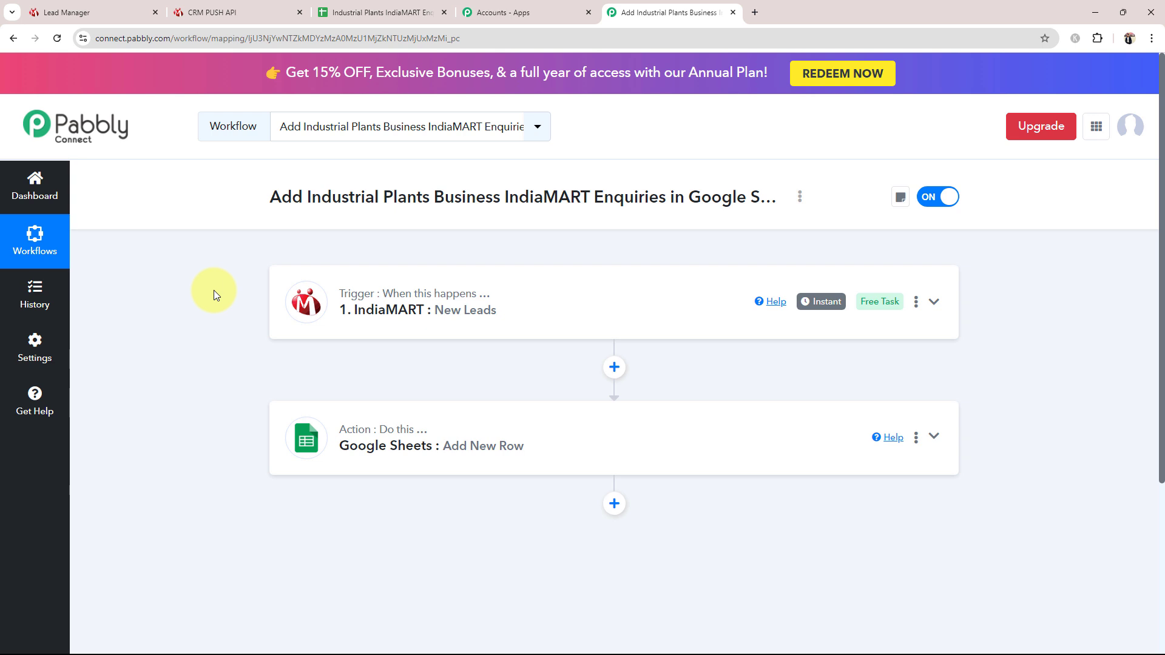
{"action": "left_click", "coordinate": [392, 453]}
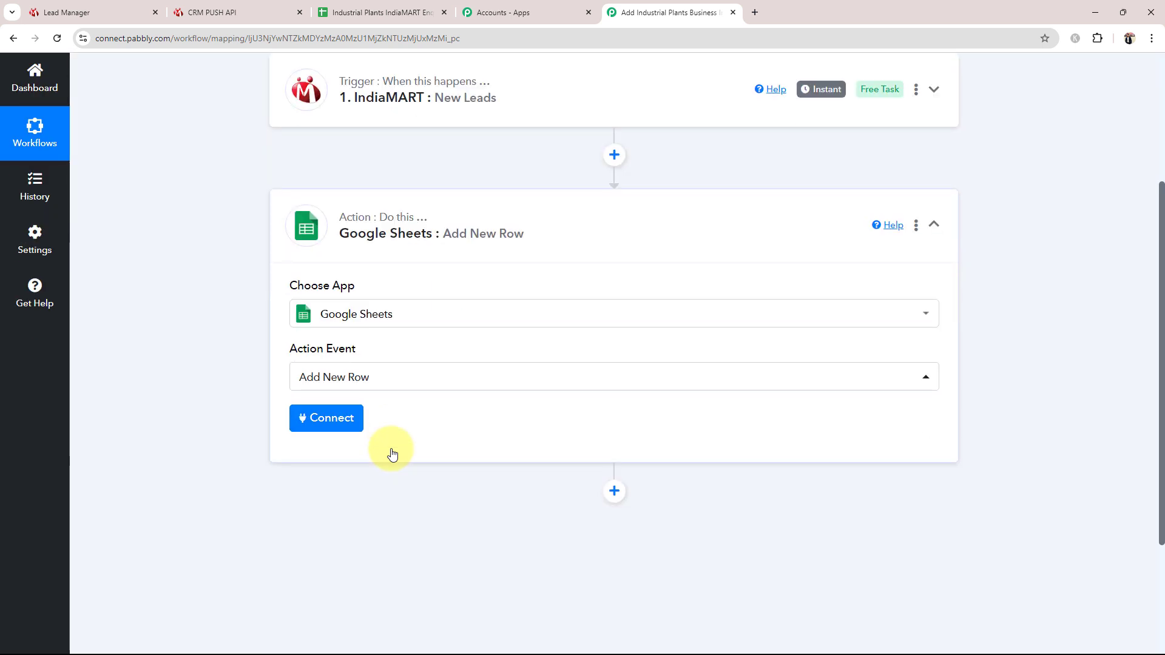
Connect the action through the existing Google Sheets #162 connection and save it.
{"action": "left_click", "coordinate": [321, 419]}
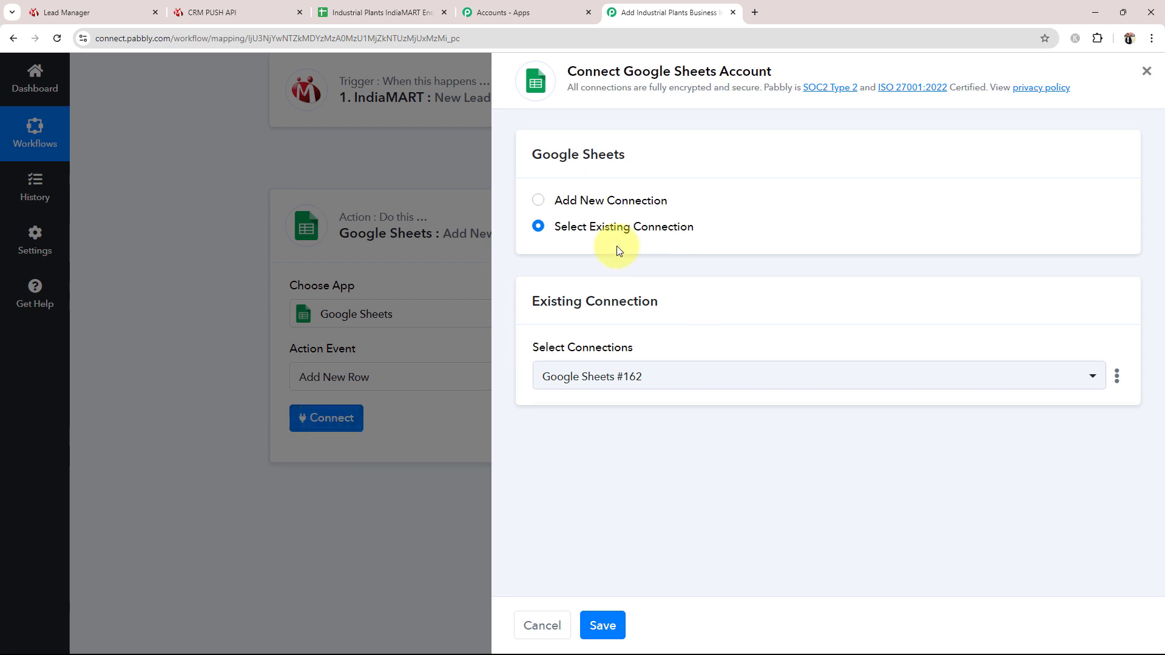
{"action": "left_click", "coordinate": [538, 201]}
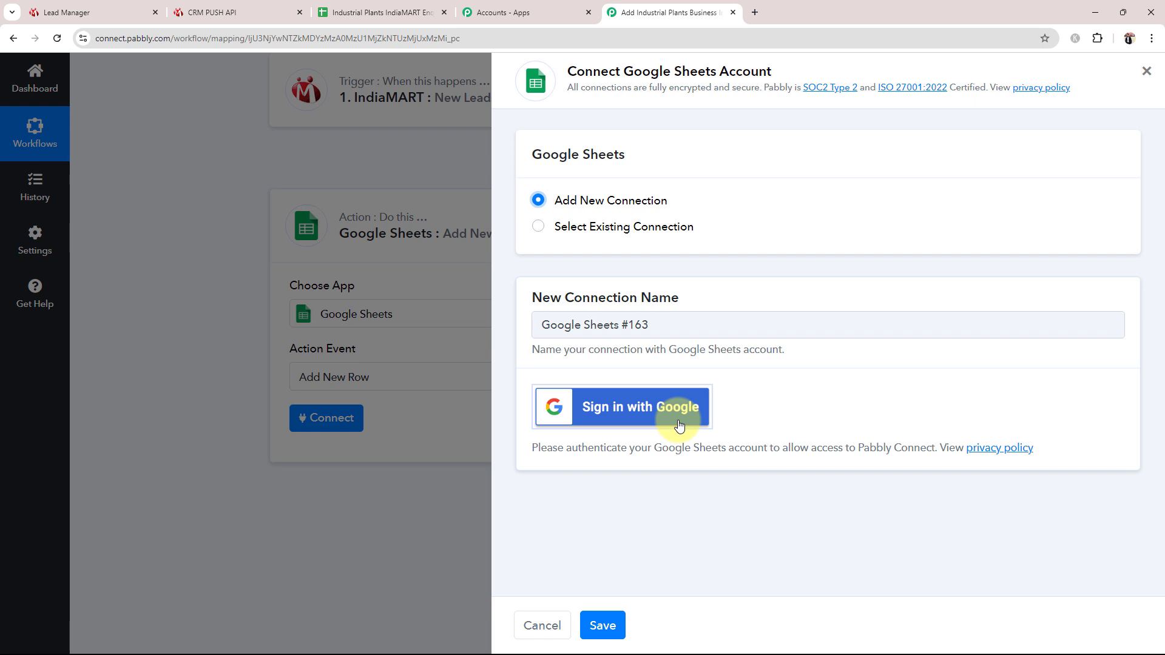
{"action": "left_click", "coordinate": [535, 226]}
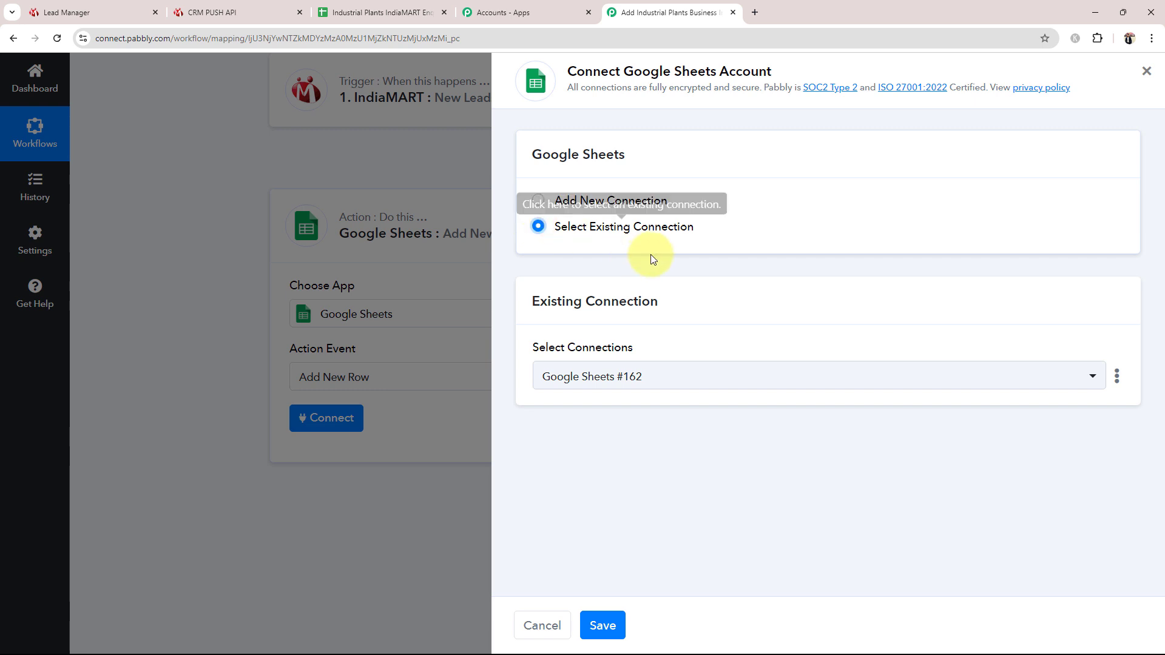
{"action": "left_click", "coordinate": [601, 625]}
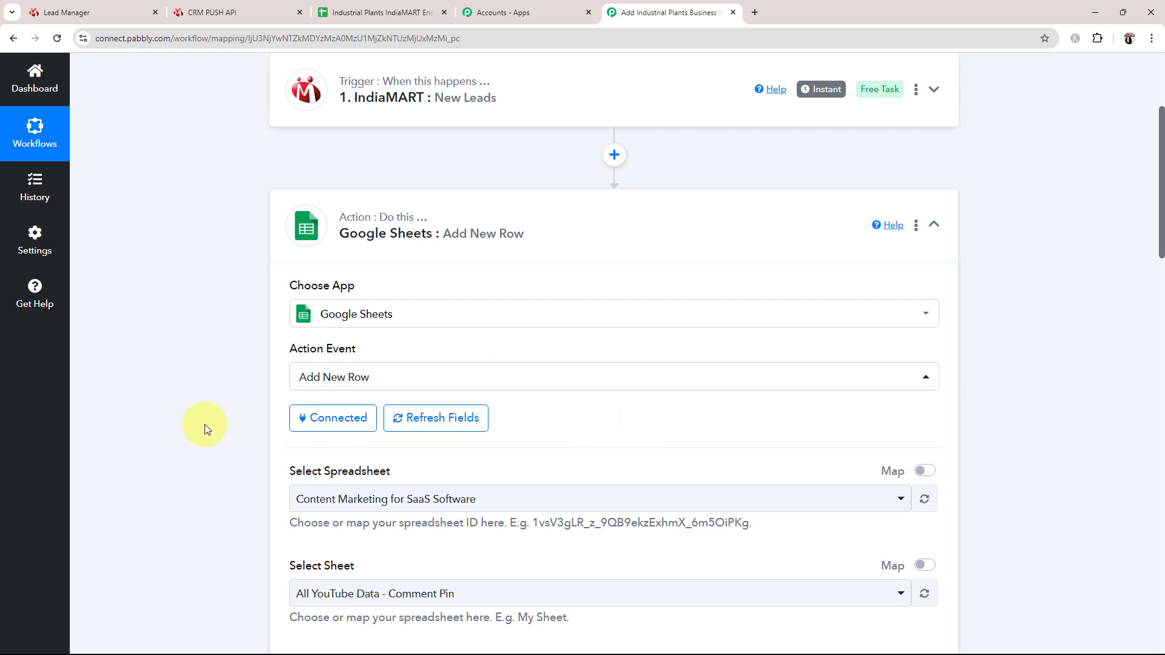
Look over the action's fields and glance at the Industrial Plants IndiaMART Enquiries spreadsheet.
{"action": "scroll", "coordinate": [206, 424], "scroll_direction": "down", "scroll_amount": 4}
{"action": "scroll", "coordinate": [230, 364], "scroll_direction": "down", "scroll_amount": 3}
{"action": "scroll", "coordinate": [238, 340], "scroll_direction": "up", "scroll_amount": 2}
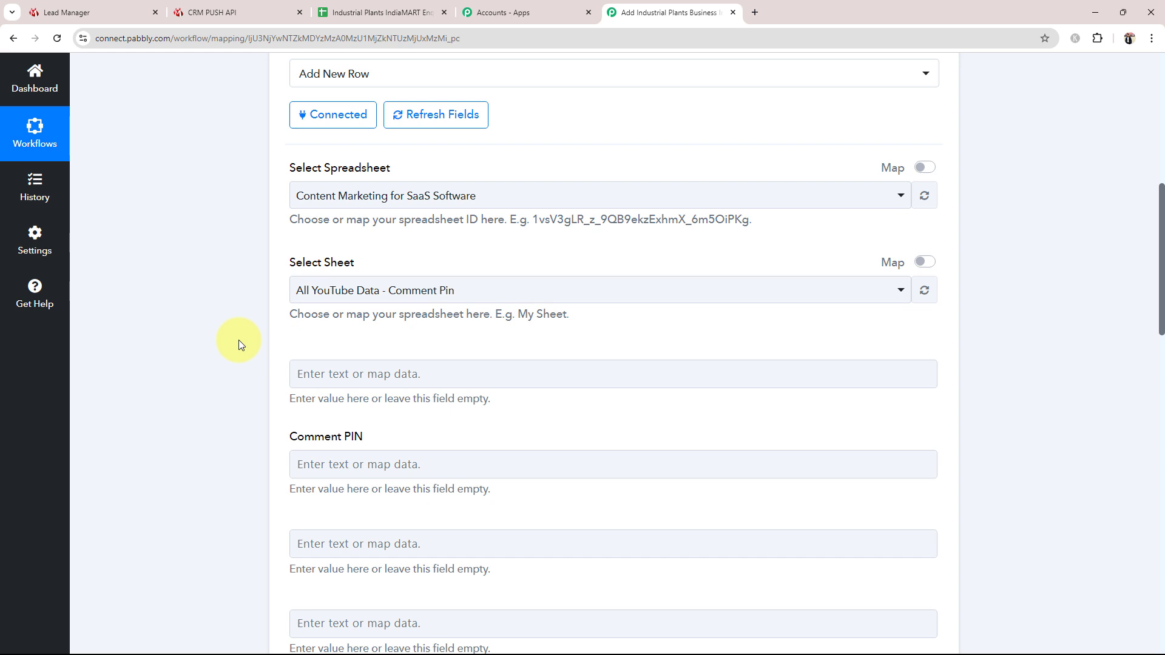
{"action": "scroll", "coordinate": [238, 340], "scroll_direction": "up", "scroll_amount": 2}
{"action": "scroll", "coordinate": [363, 285], "scroll_direction": "down", "scroll_amount": 1}
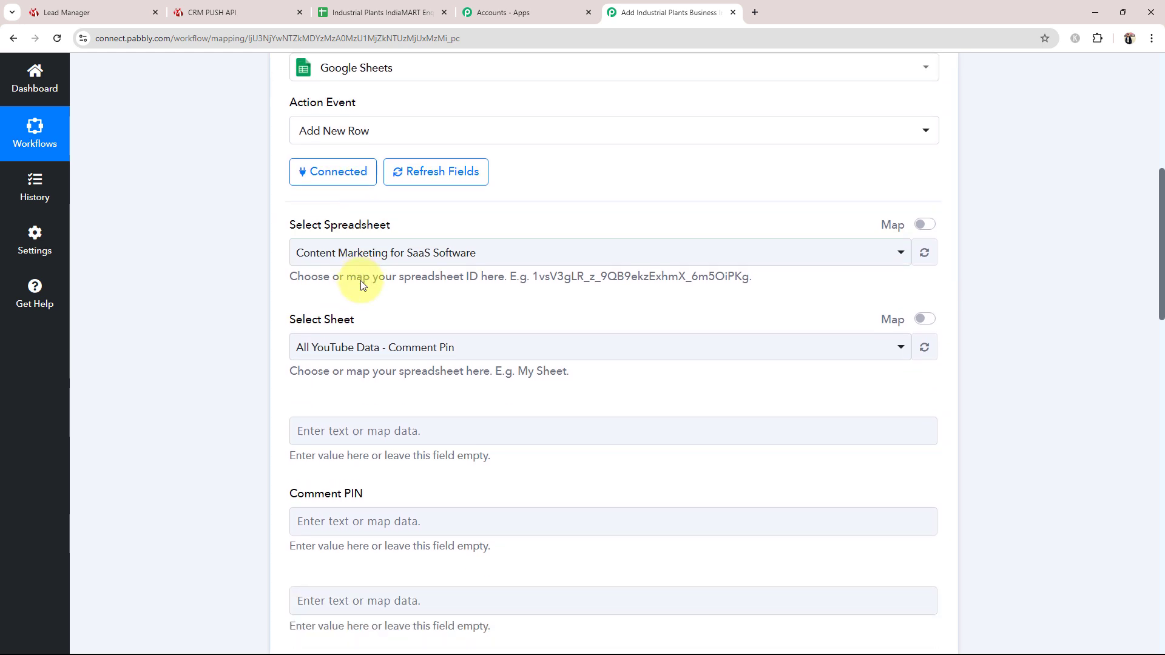
{"action": "scroll", "coordinate": [316, 261], "scroll_direction": "down", "scroll_amount": 1}
{"action": "left_click", "coordinate": [358, 12]}
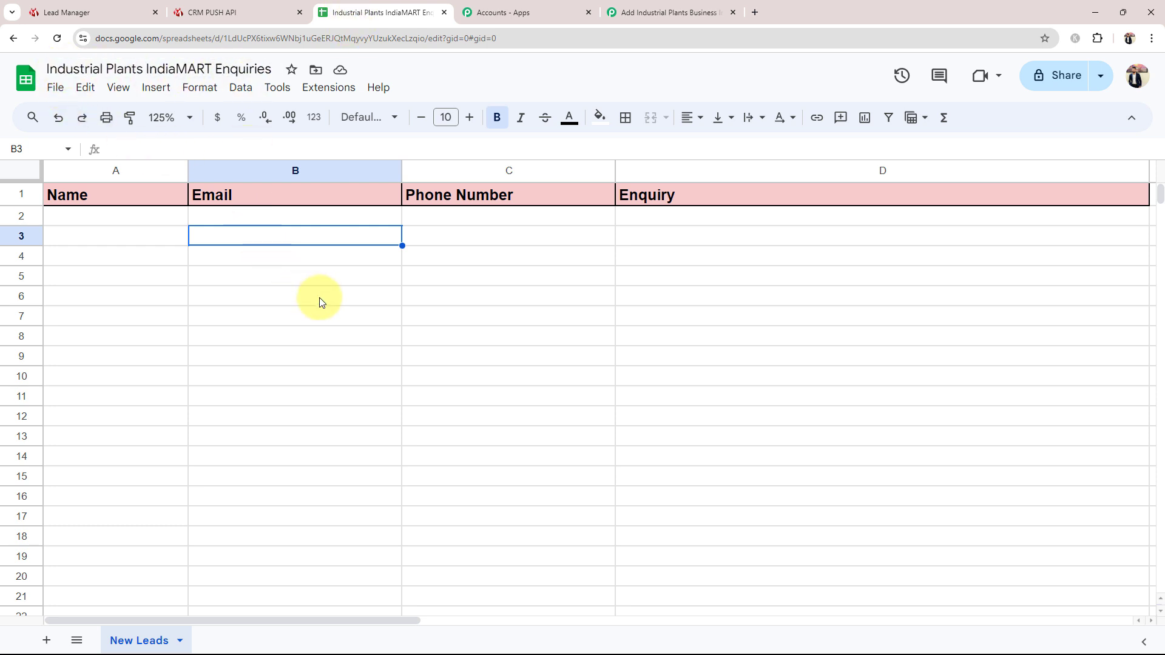
{"action": "left_click", "coordinate": [614, 13]}
Select Industrial Plants IndiaMART Enquiries as the spreadsheet and check the New Leads sheet's column headers.
{"action": "left_click", "coordinate": [380, 197]}
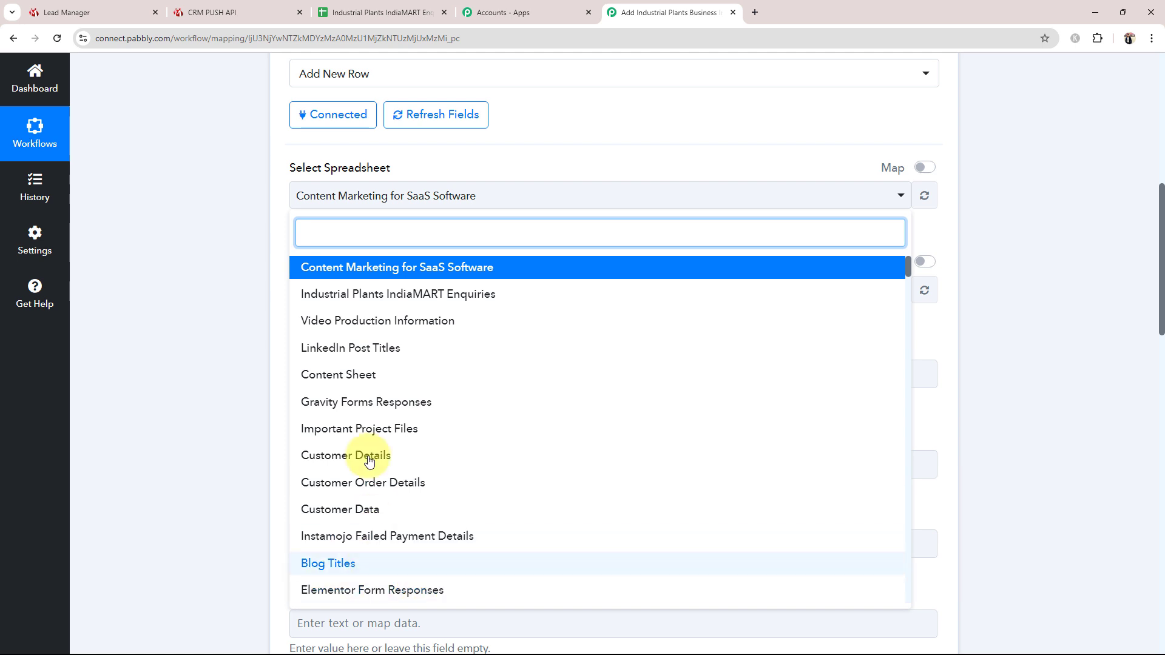
{"action": "left_click", "coordinate": [332, 295]}
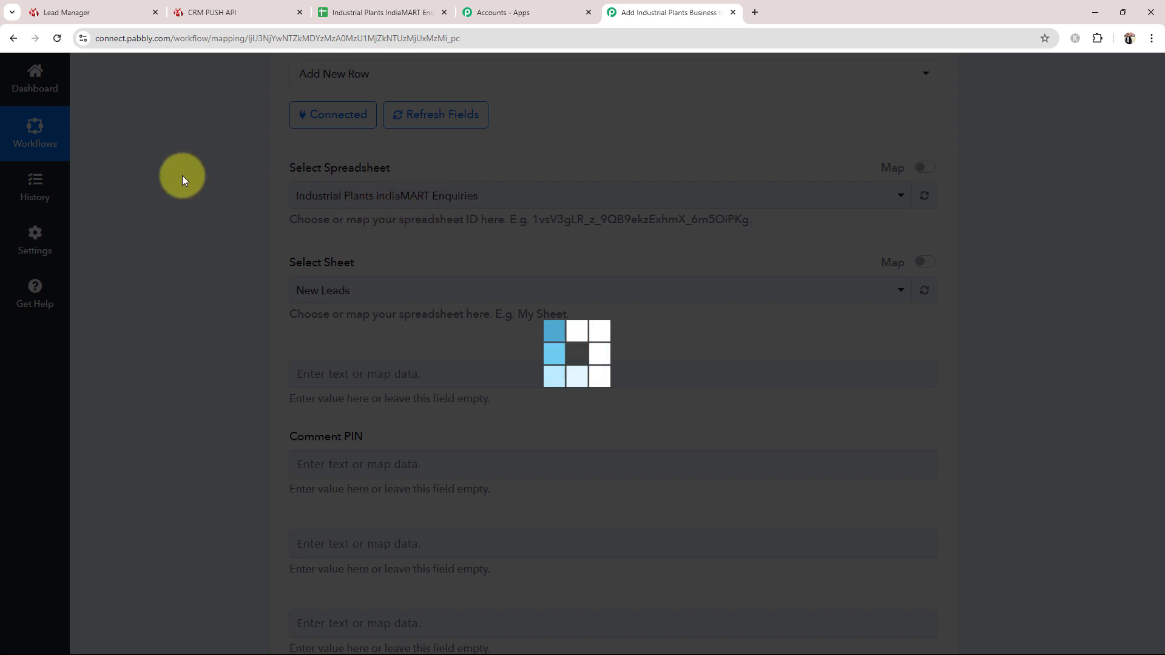
{"action": "left_click", "coordinate": [355, 12]}
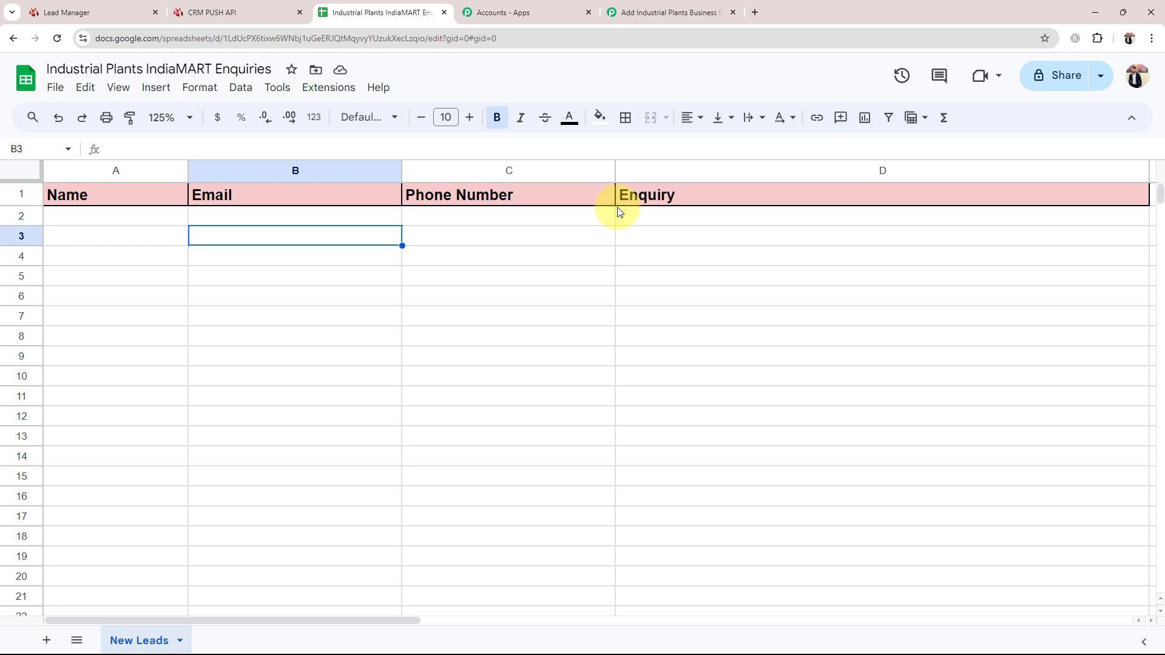
{"action": "left_click", "coordinate": [617, 255]}
Set New Leads as the target sheet in the Add New Row action.
{"action": "left_click", "coordinate": [651, 5]}
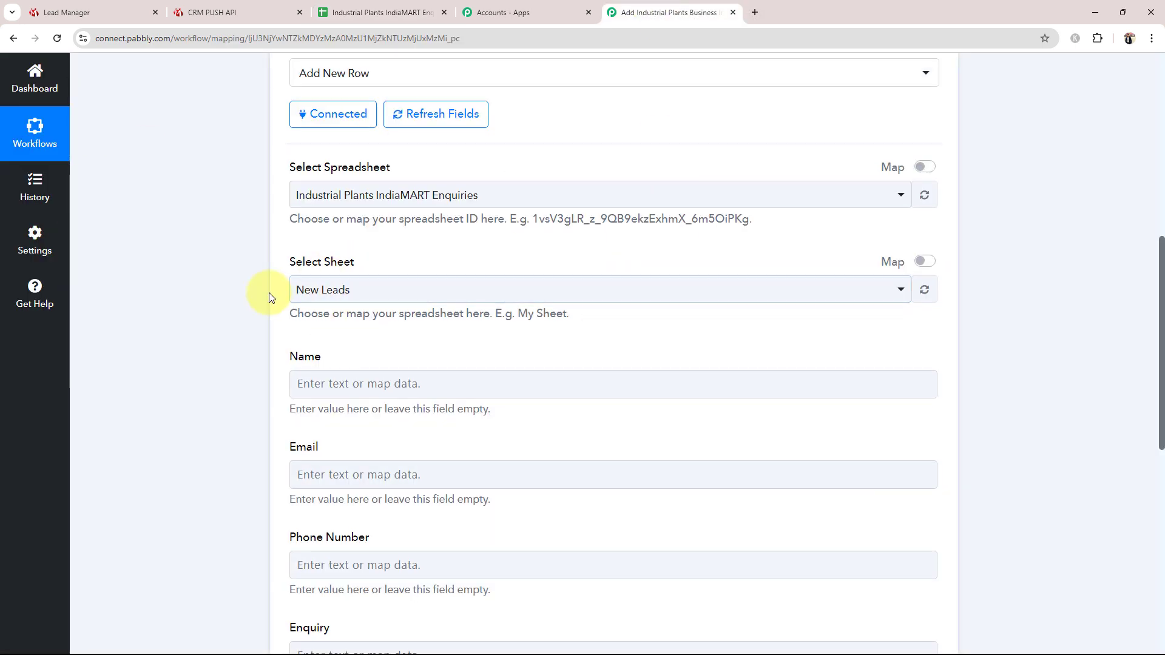
{"action": "scroll", "coordinate": [273, 291], "scroll_direction": "down", "scroll_amount": 5}
{"action": "scroll", "coordinate": [279, 318], "scroll_direction": "up", "scroll_amount": 4}
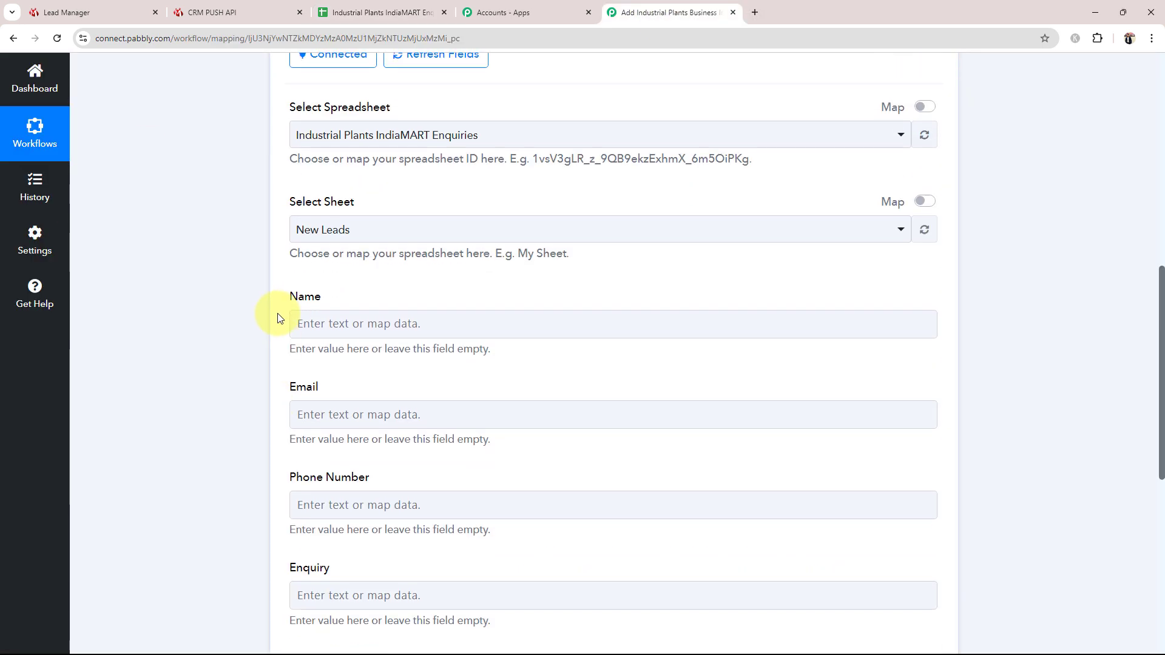
{"action": "left_click", "coordinate": [302, 233]}
{"action": "left_click", "coordinate": [315, 307]}
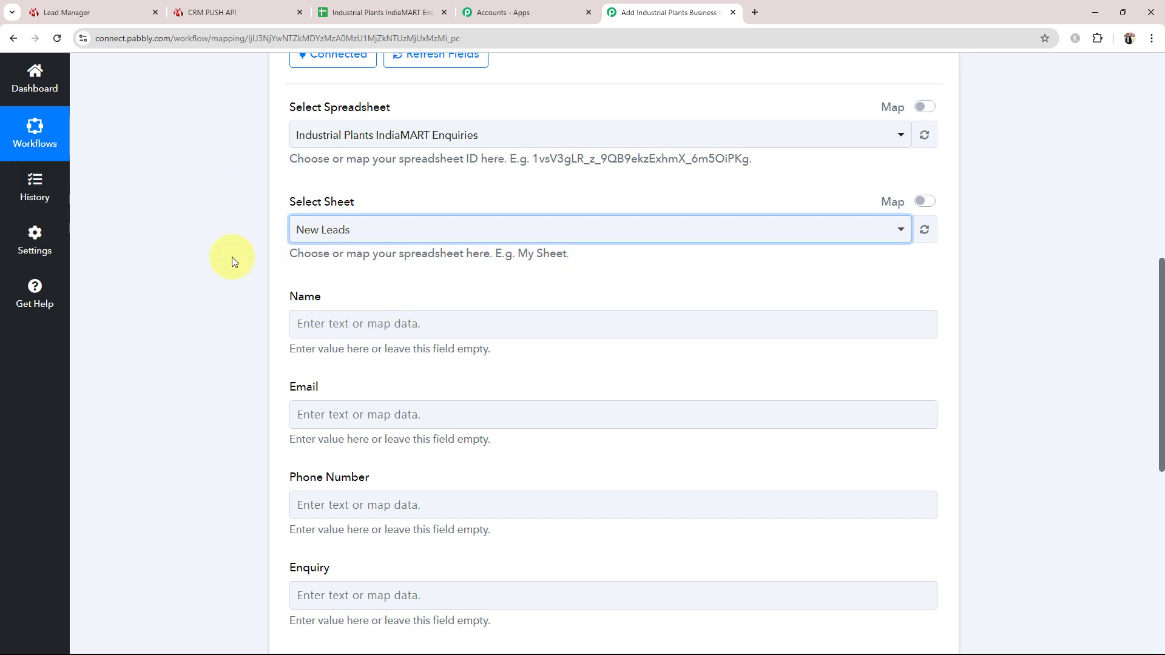
Review the empty Name, Email, Phone Number and Enquiry fields, then open the Name field's data mapping list.
{"action": "scroll", "coordinate": [208, 307], "scroll_direction": "down", "scroll_amount": 2}
{"action": "double_click", "coordinate": [305, 175]}
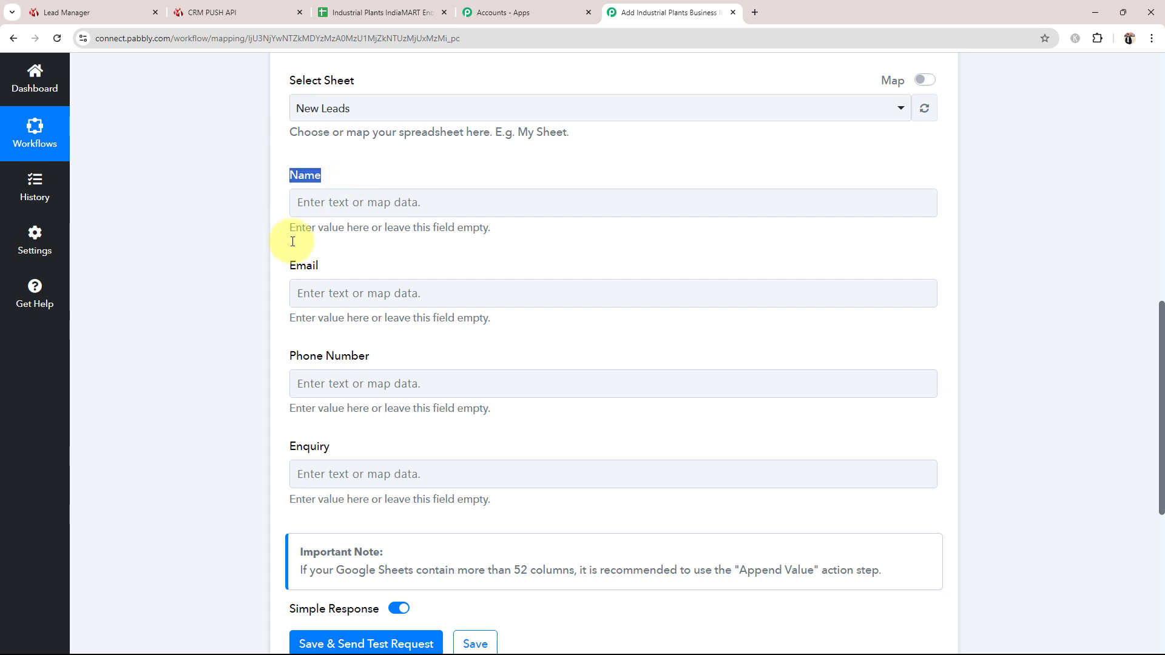
{"action": "double_click", "coordinate": [386, 265]}
{"action": "triple_click", "coordinate": [327, 355]}
{"action": "double_click", "coordinate": [368, 447]}
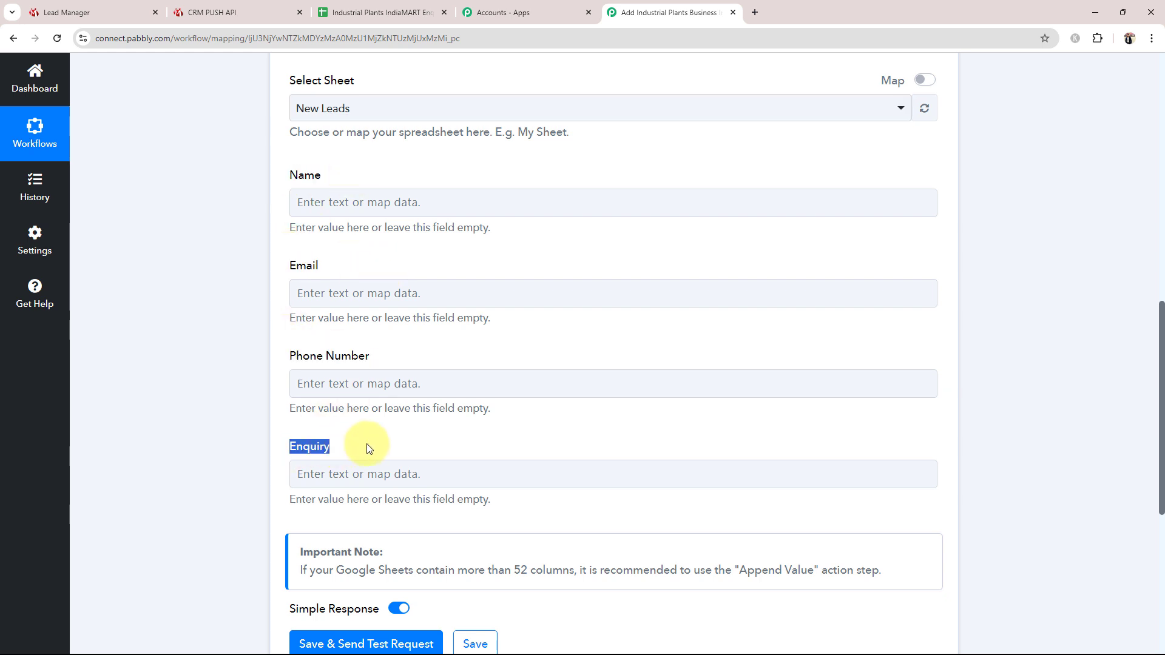
{"action": "left_click", "coordinate": [203, 420]}
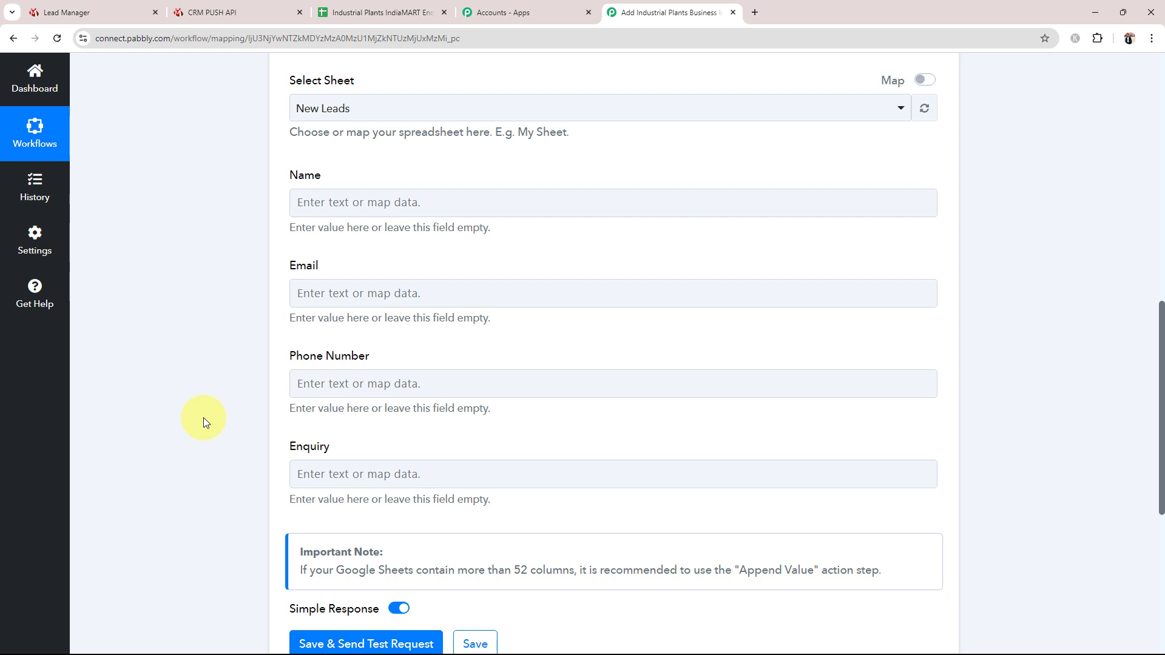
{"action": "scroll", "coordinate": [203, 417], "scroll_direction": "up", "scroll_amount": 10}
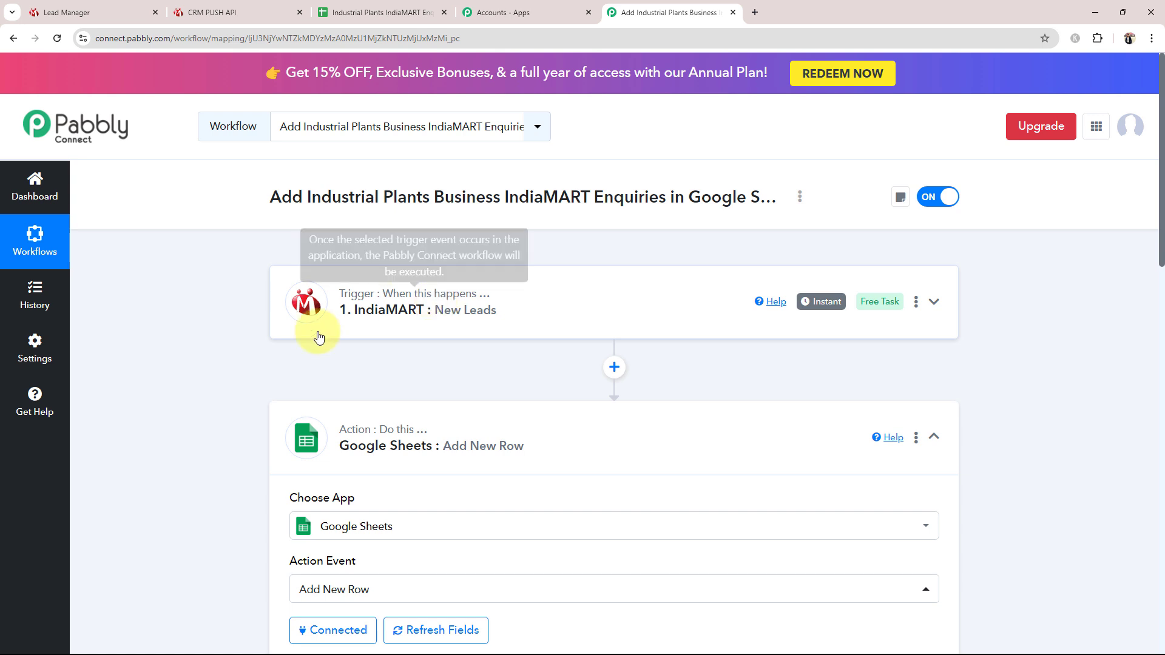
{"action": "scroll", "coordinate": [253, 343], "scroll_direction": "down", "scroll_amount": 10}
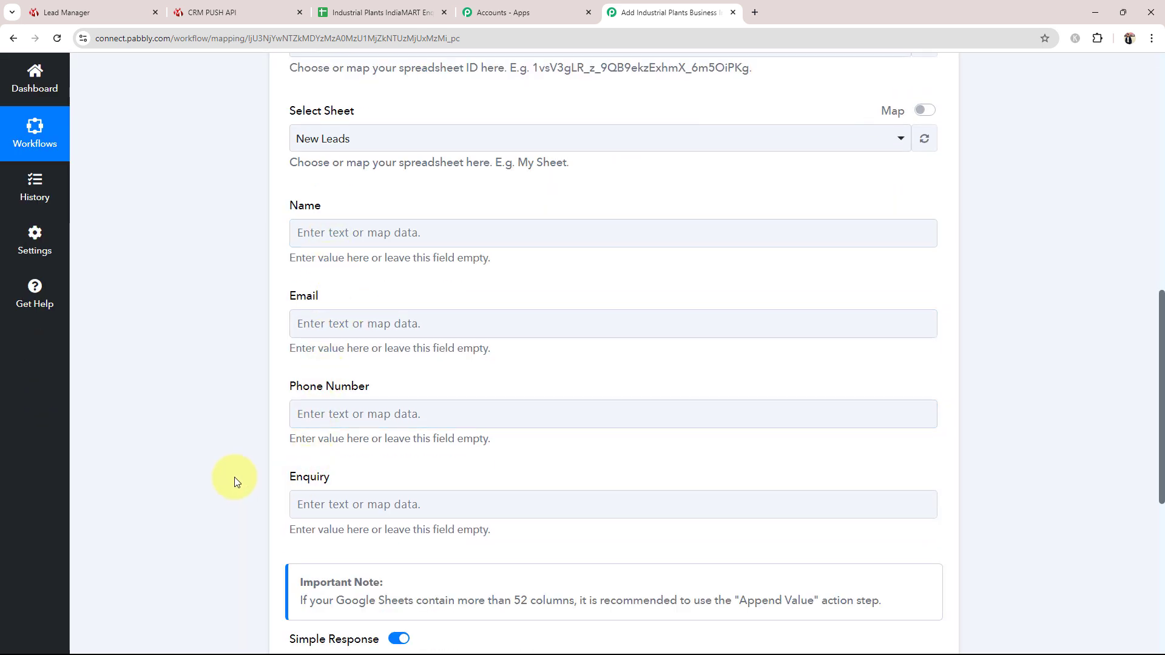
{"action": "scroll", "coordinate": [237, 478], "scroll_direction": "down", "scroll_amount": 2}
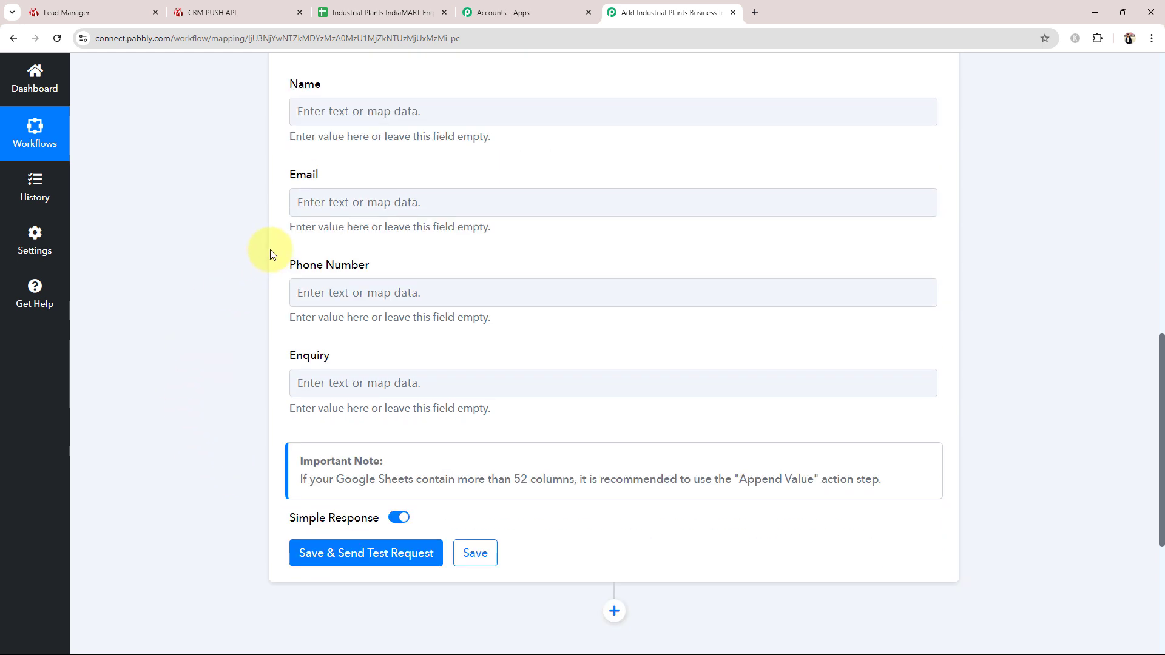
{"action": "left_click", "coordinate": [306, 114]}
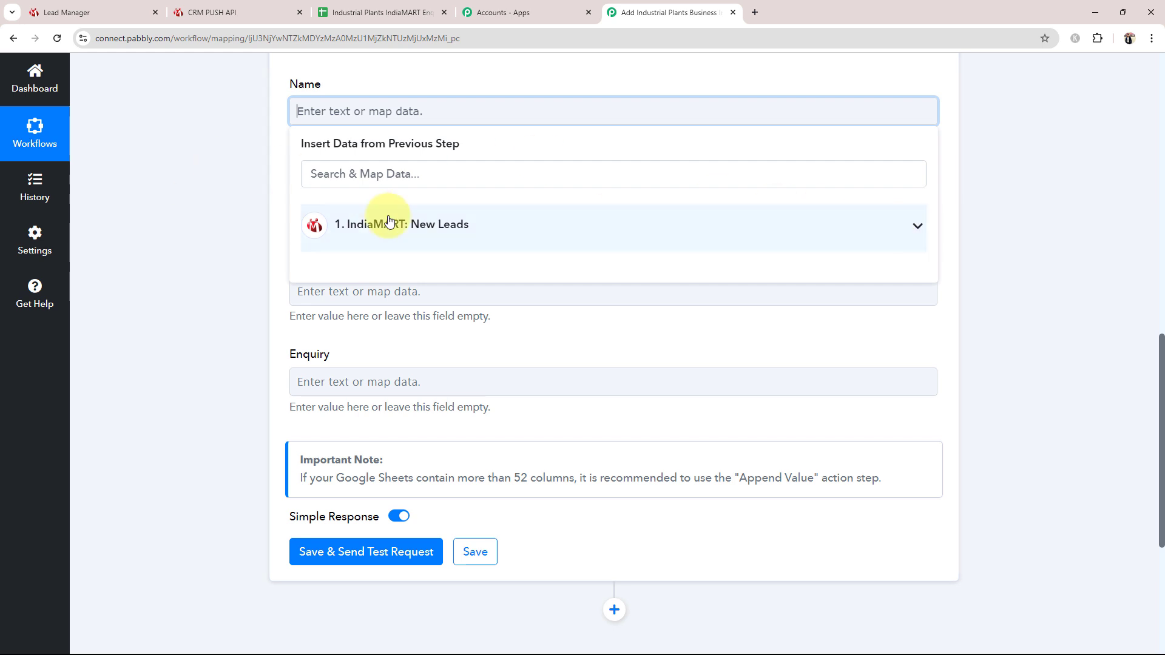
Map the IndiaMART RESPONSE SENDER NAME into Name and SENDER EMAIL into Email.
{"action": "left_click", "coordinate": [323, 176]}
{"action": "left_click", "coordinate": [260, 115]}
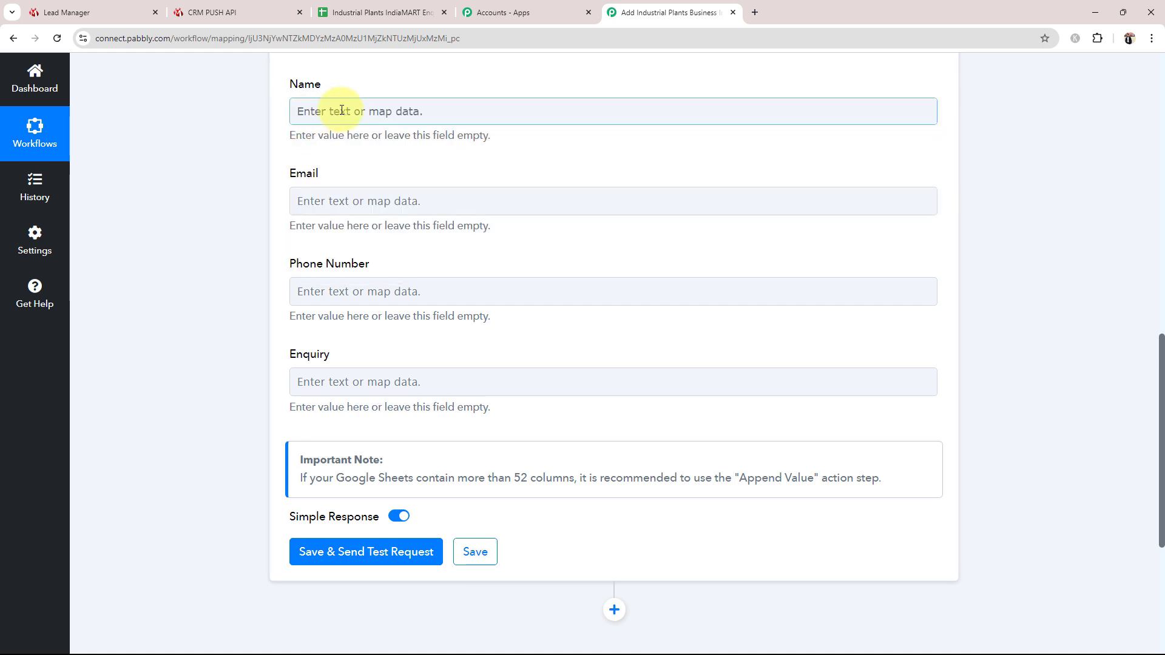
{"action": "left_click", "coordinate": [334, 111]}
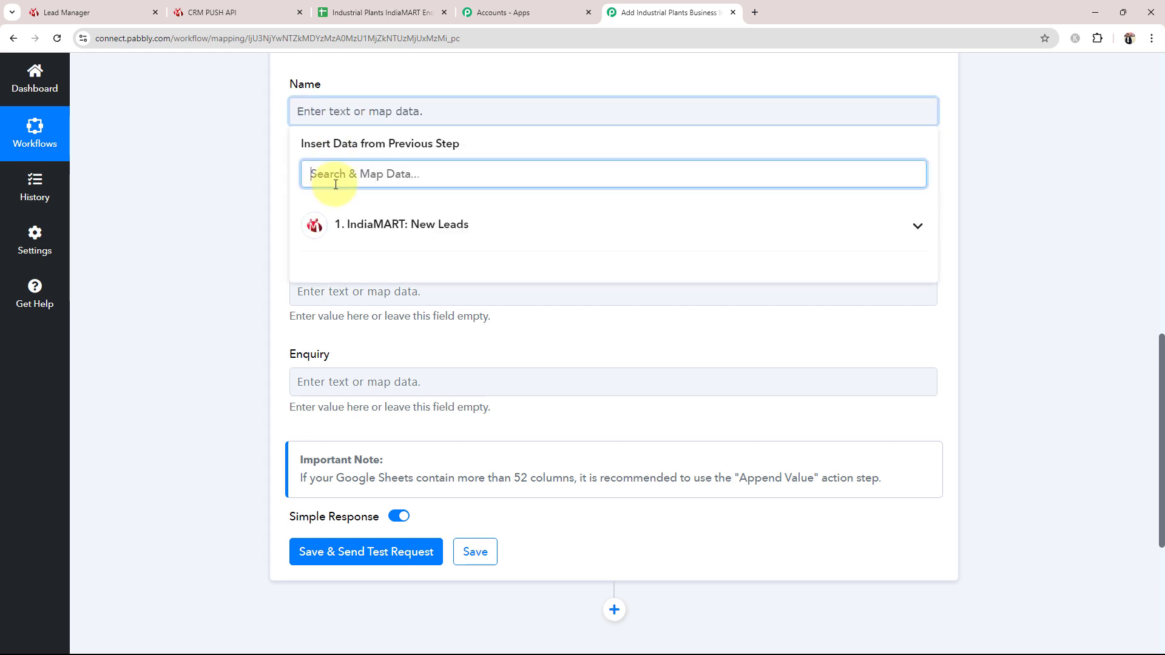
{"action": "type", "text": "name"}
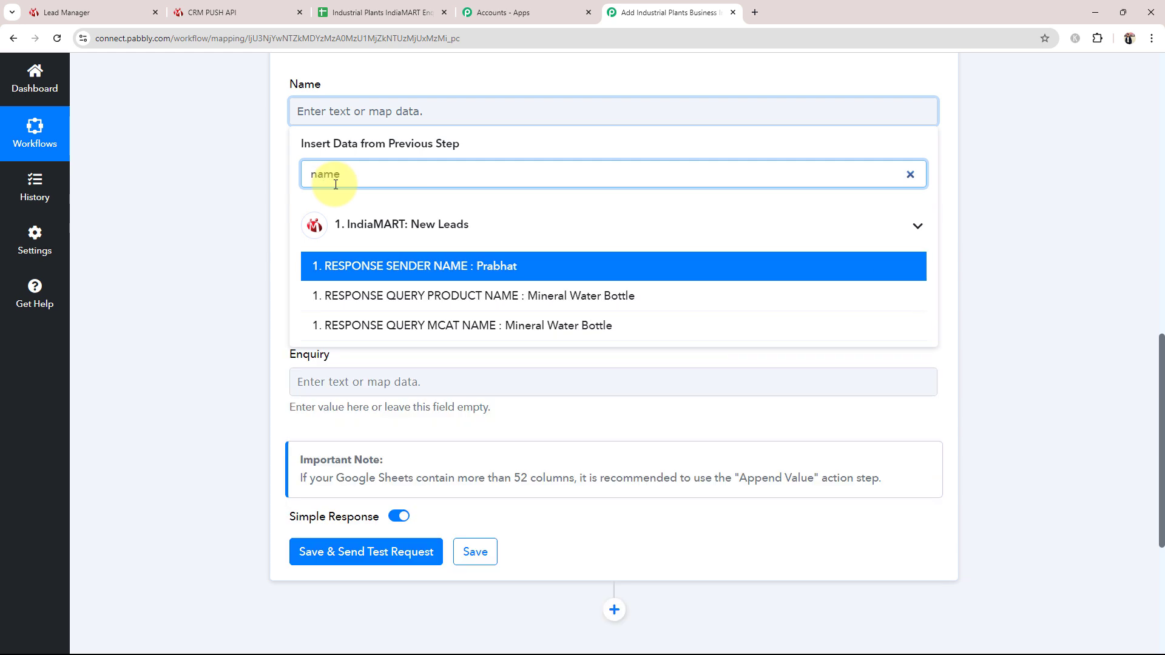
{"action": "left_click", "coordinate": [385, 267]}
{"action": "left_click", "coordinate": [201, 176]}
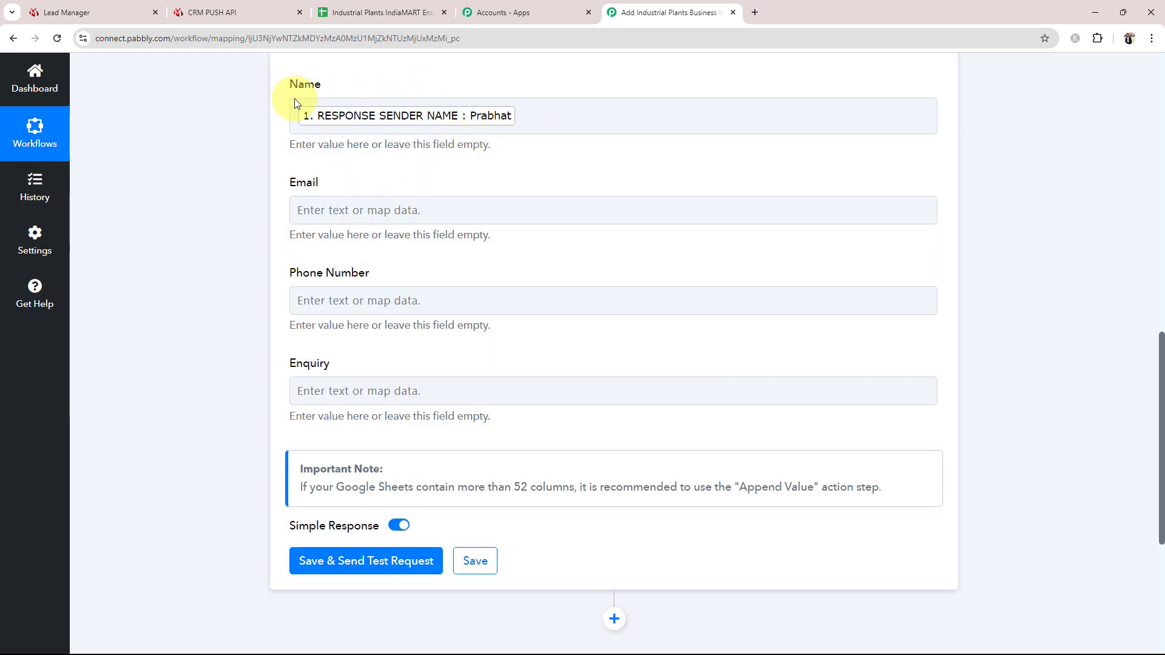
{"action": "left_click", "coordinate": [333, 211]}
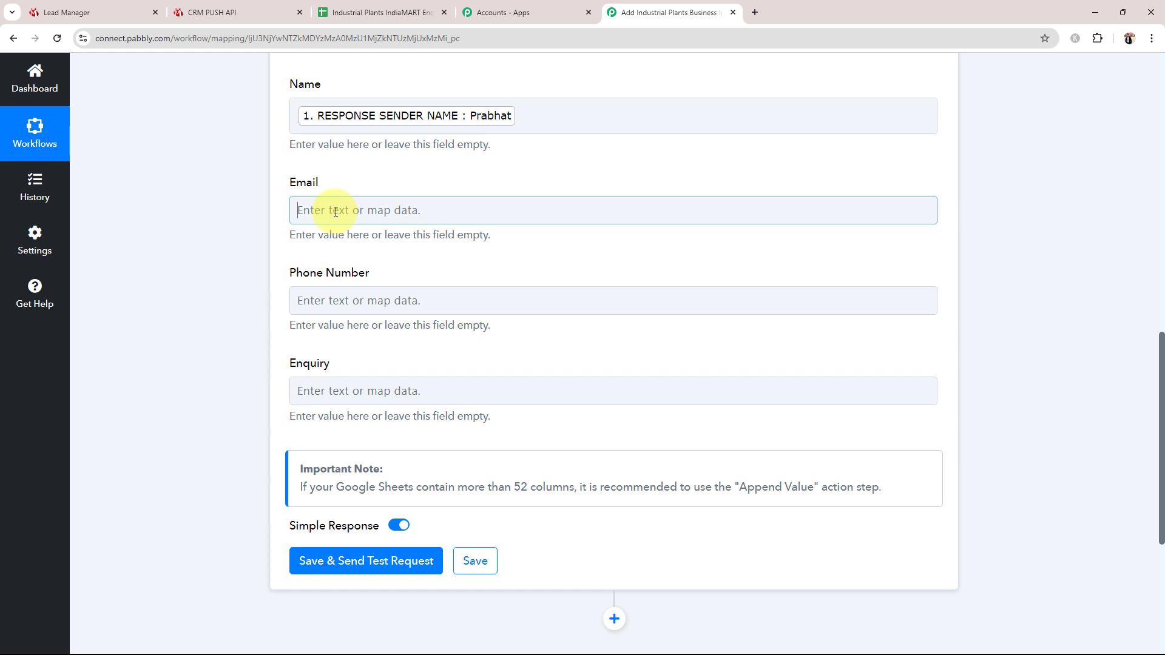
{"action": "left_click", "coordinate": [345, 266]}
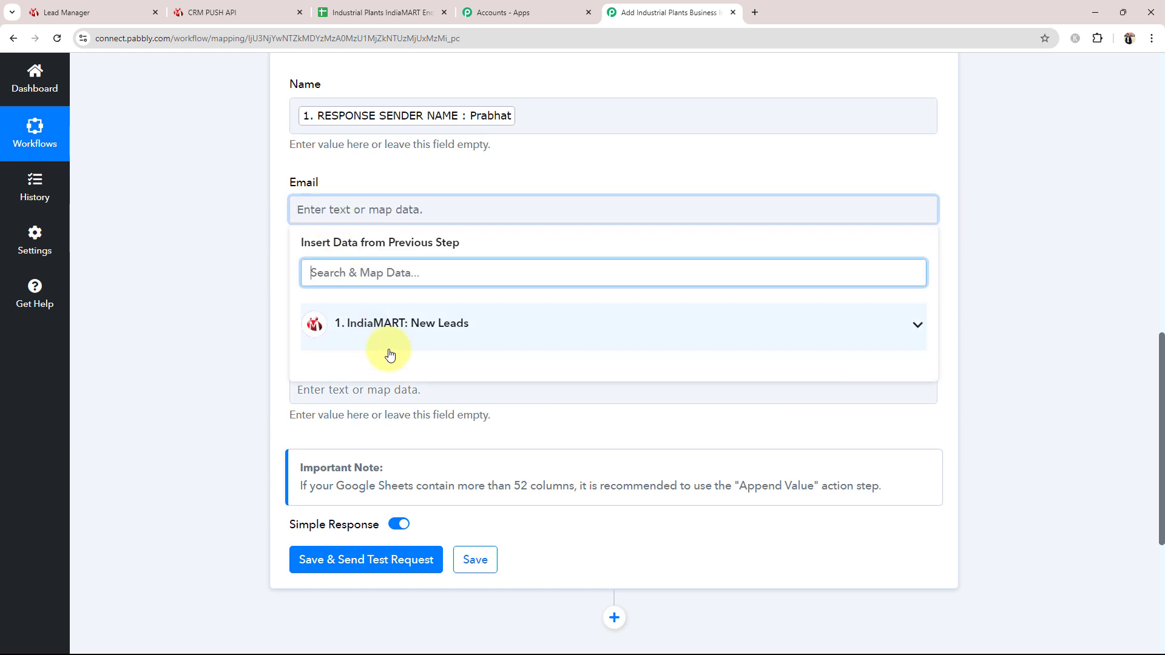
{"action": "type", "text": "@"}
{"action": "left_click", "coordinate": [519, 394]}
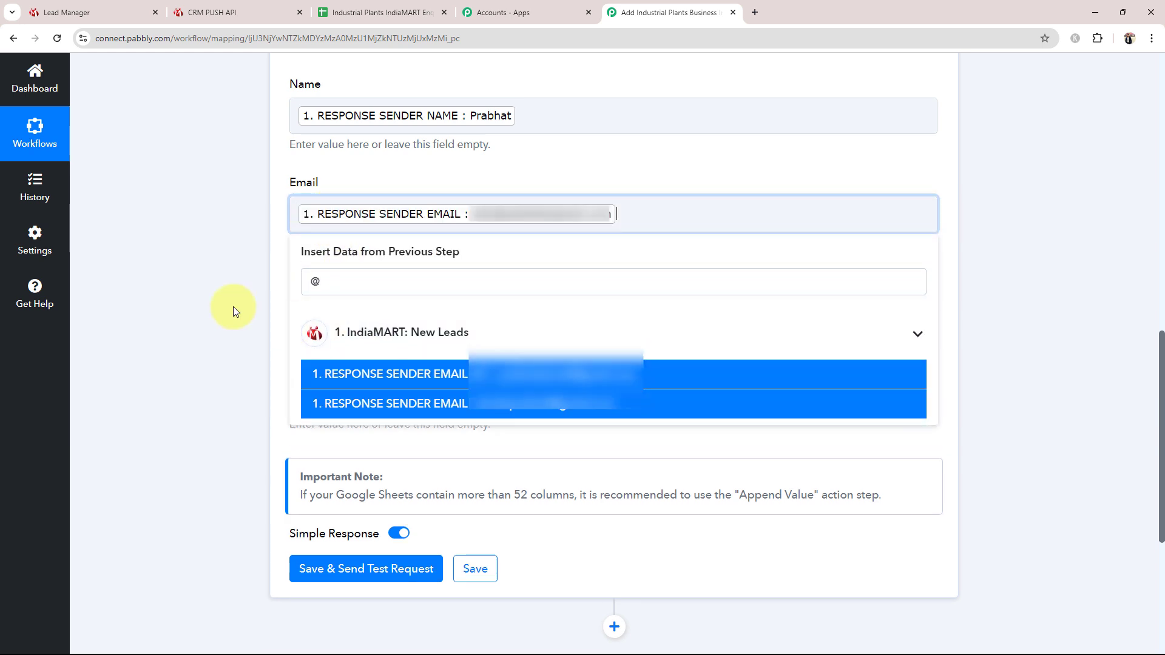
{"action": "left_click", "coordinate": [232, 307]}
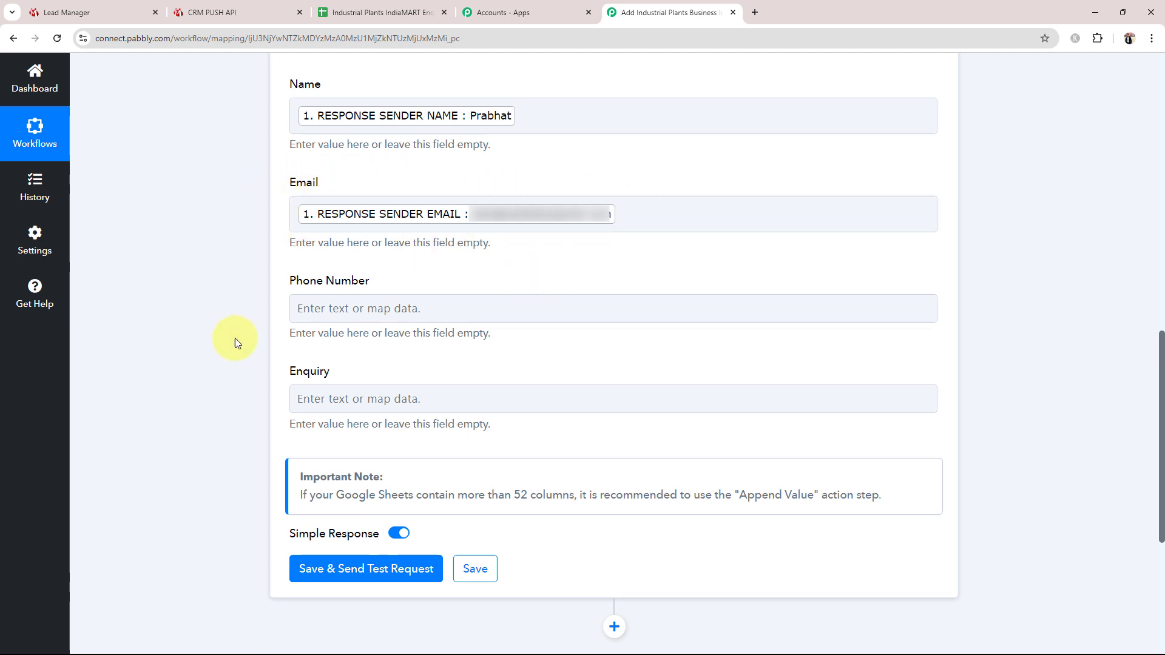
Map SENDER MOBILE into Phone Number and QUERY MESSAGE into Enquiry.
{"action": "left_click", "coordinate": [316, 312]}
{"action": "left_click", "coordinate": [327, 378]}
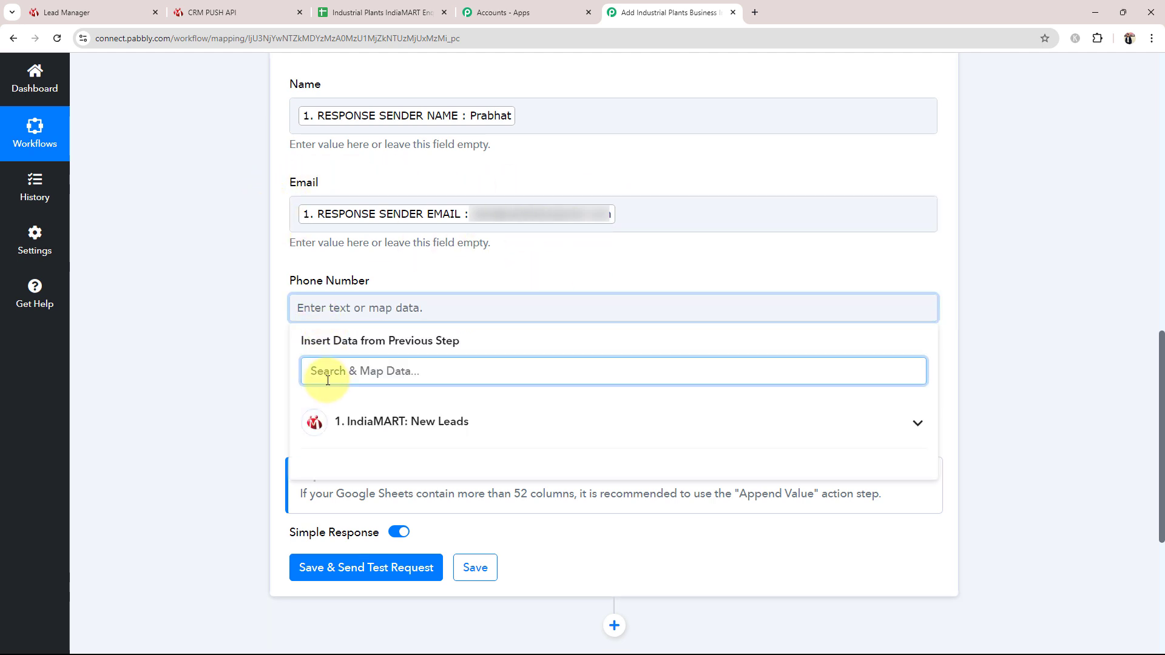
{"action": "type", "text": "mobi"}
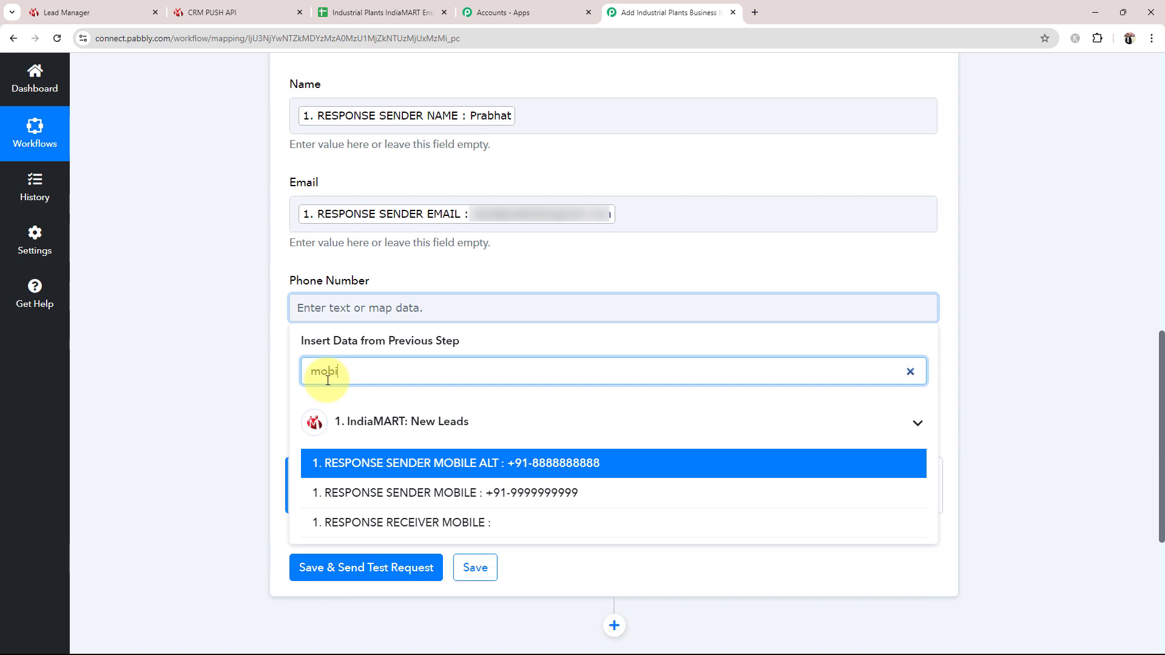
{"action": "left_click", "coordinate": [307, 499]}
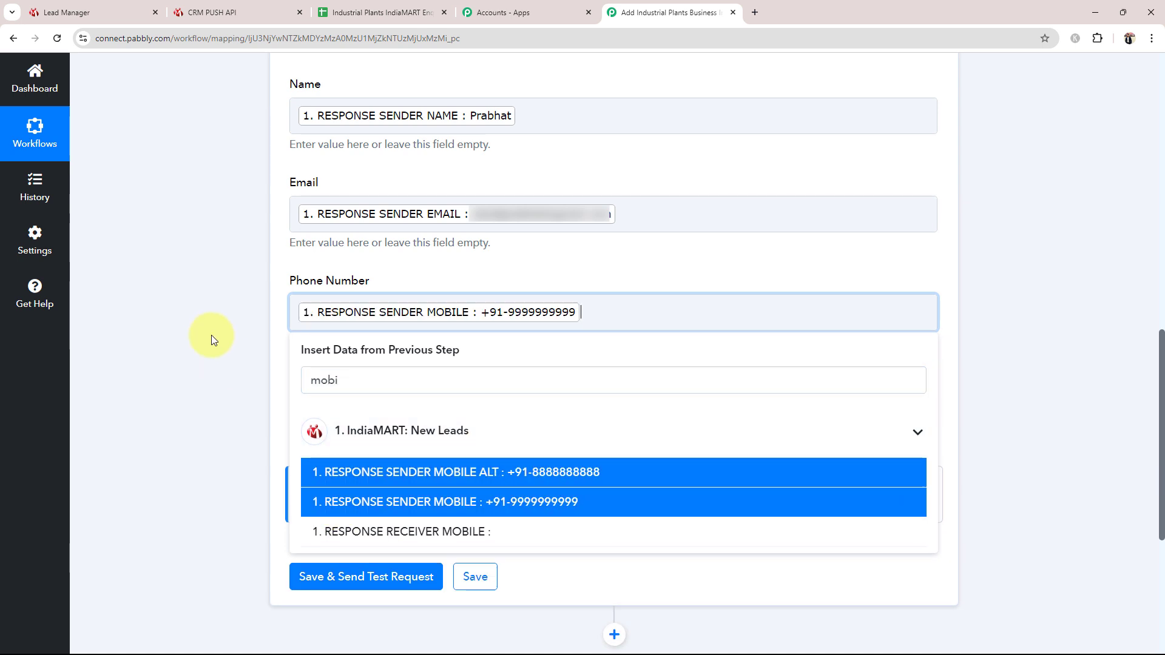
{"action": "left_click", "coordinate": [312, 400]}
{"action": "left_click", "coordinate": [338, 473]}
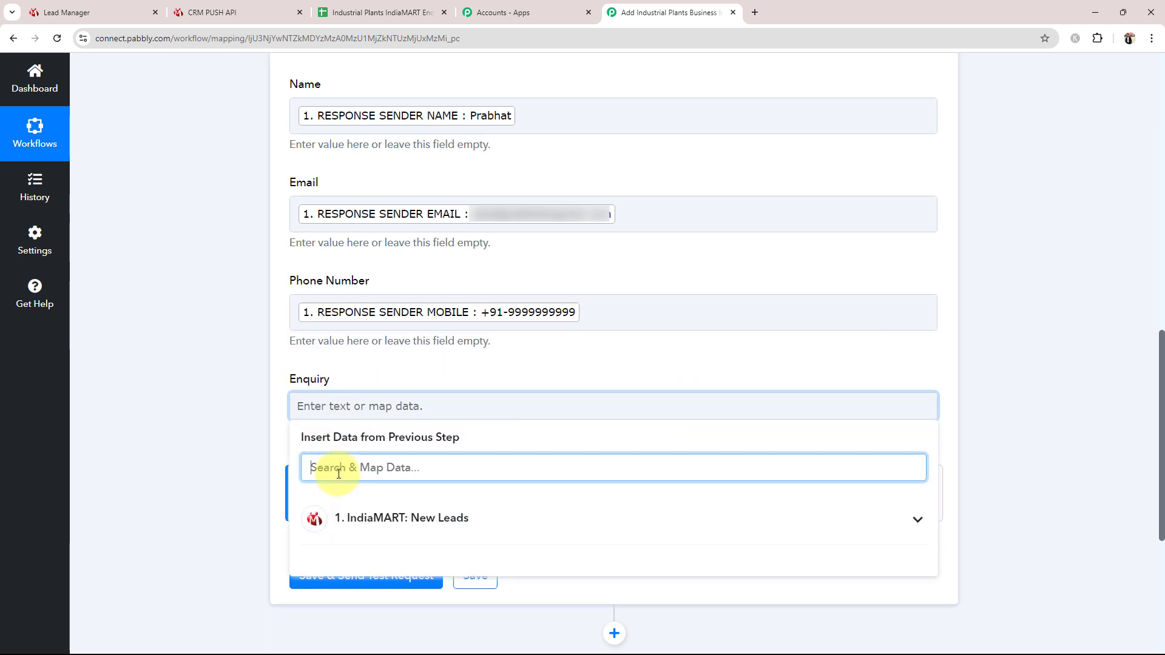
{"action": "type", "text": "query"}
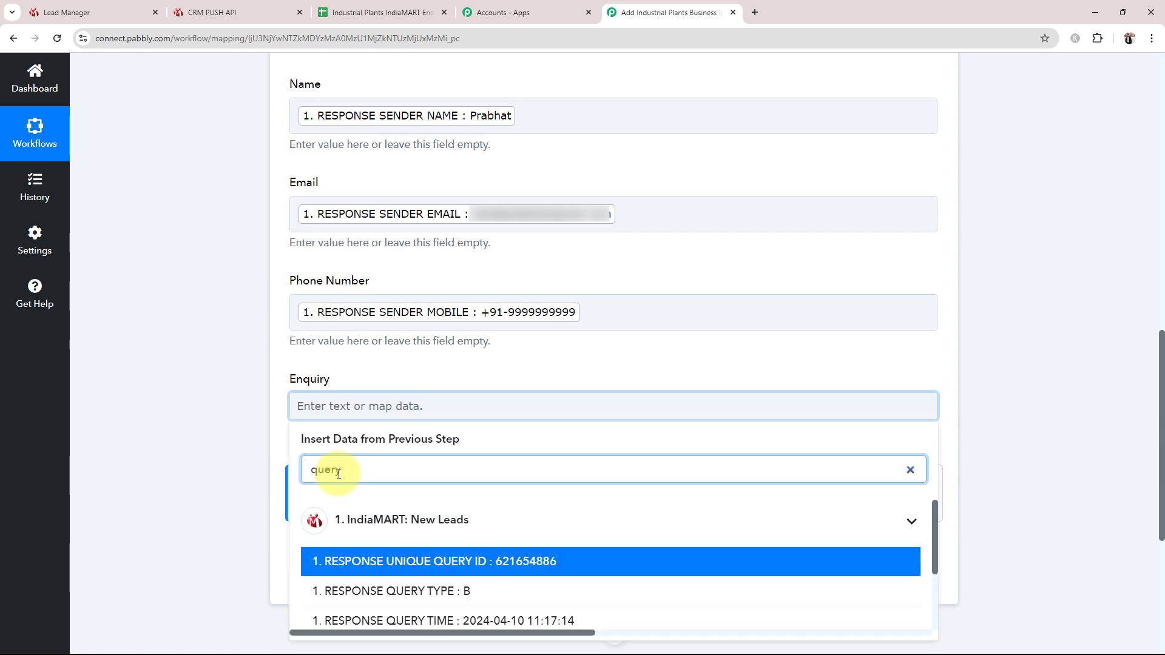
{"action": "type", "text": " m"}
{"action": "left_click", "coordinate": [512, 556]}
{"action": "left_click", "coordinate": [185, 351]}
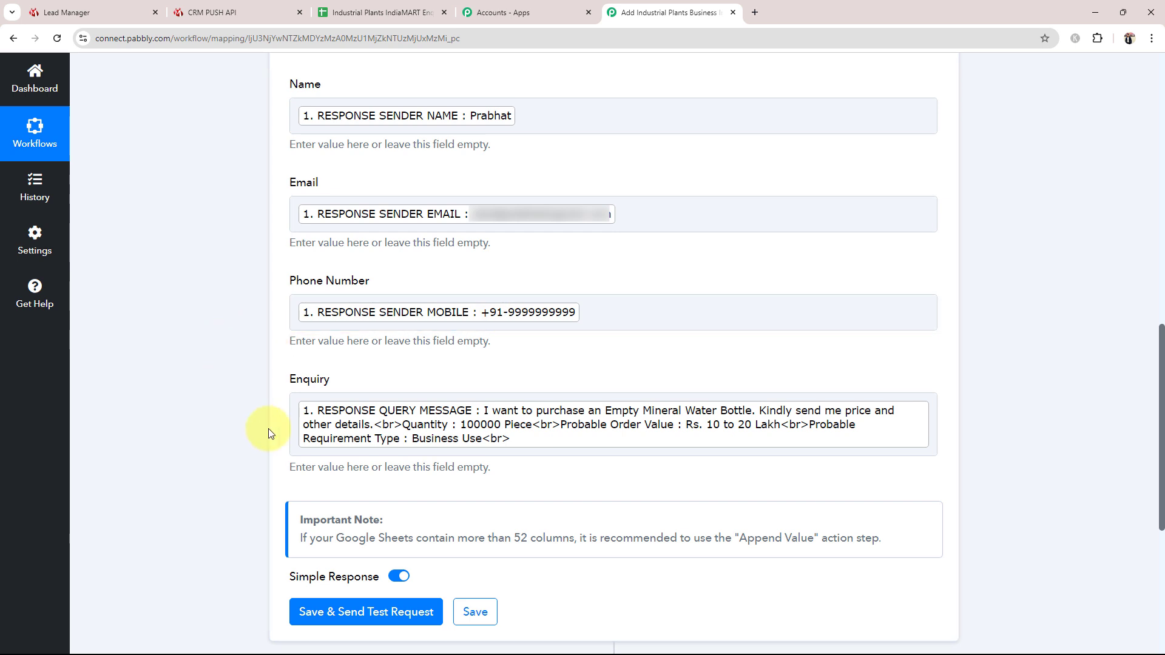
{"action": "left_click", "coordinate": [302, 319]}
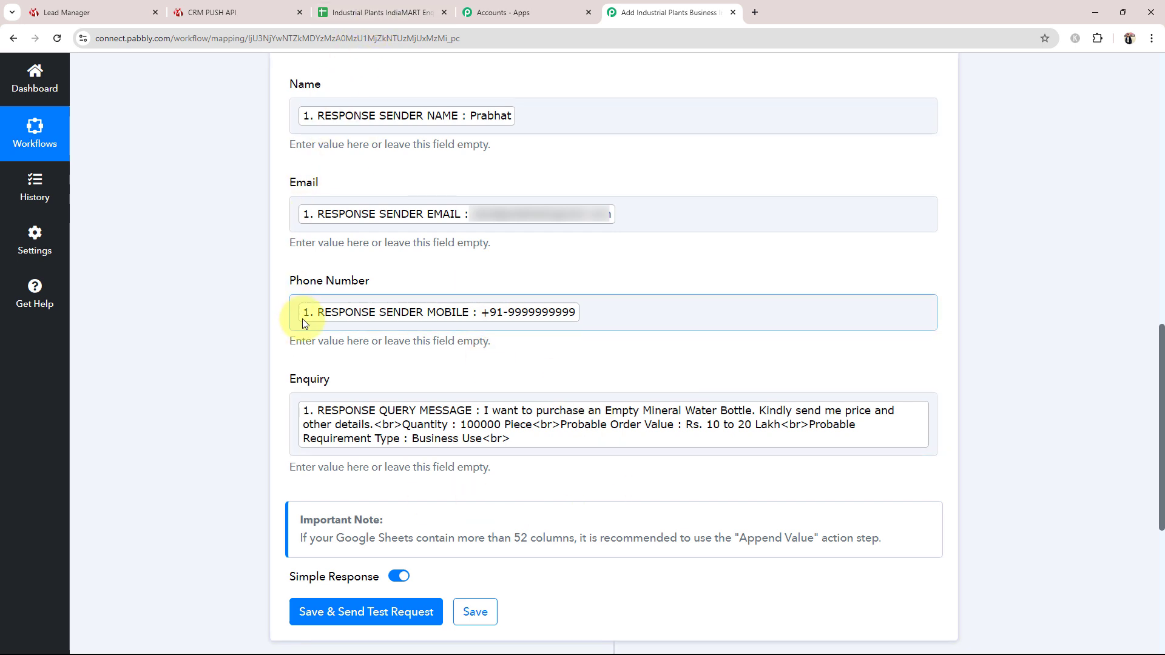
{"action": "left_click", "coordinate": [579, 311]}
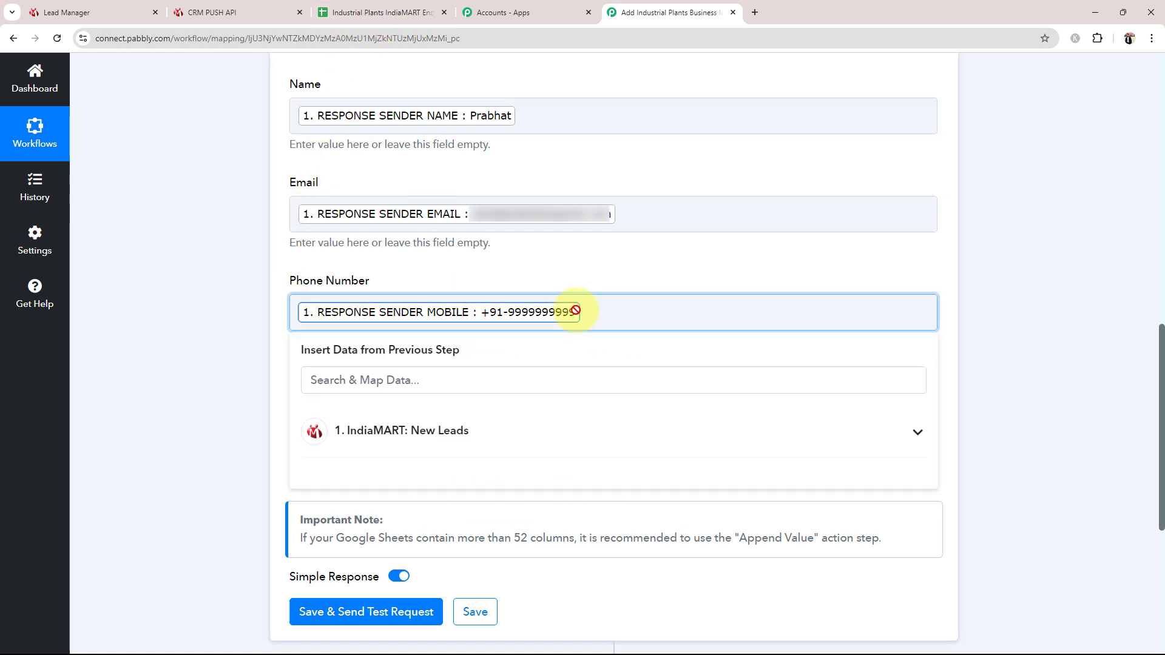
{"action": "type", "text": "999999"}
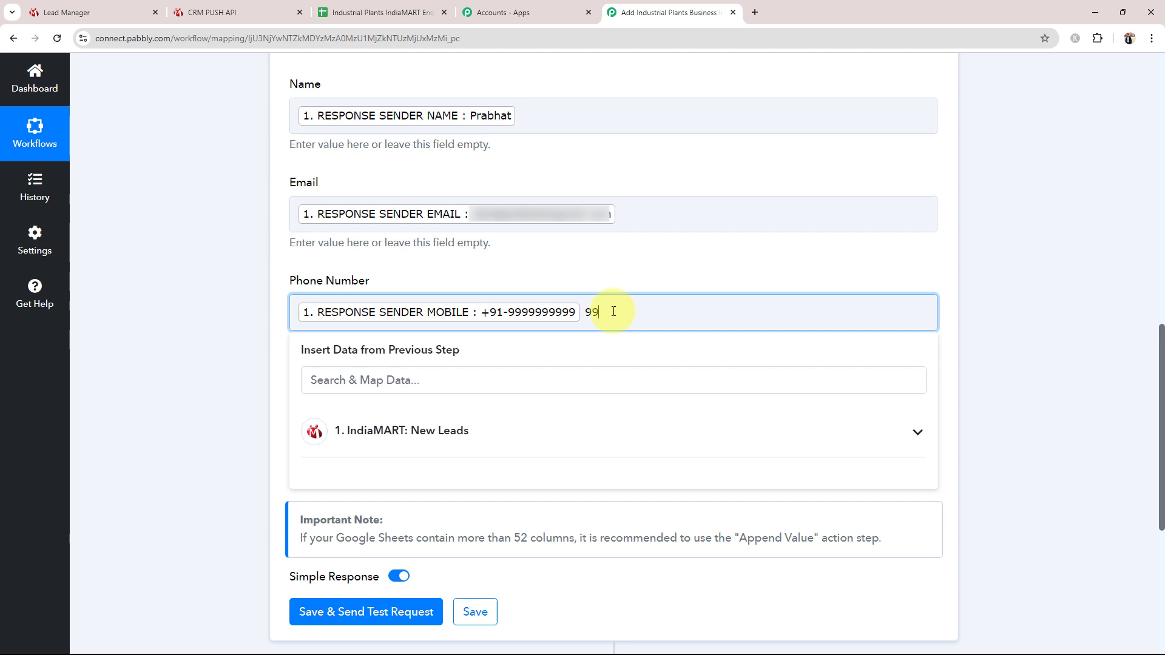
{"action": "key", "text": "BackSpace"}
{"action": "key", "text": "BackSpace"}
{"action": "key", "text": "BackSpace"}
{"action": "key", "text": "BackSpace"}
{"action": "key", "text": "BackSpace"}
{"action": "key", "text": "BackSpace"}
{"action": "left_click", "coordinate": [194, 330]}
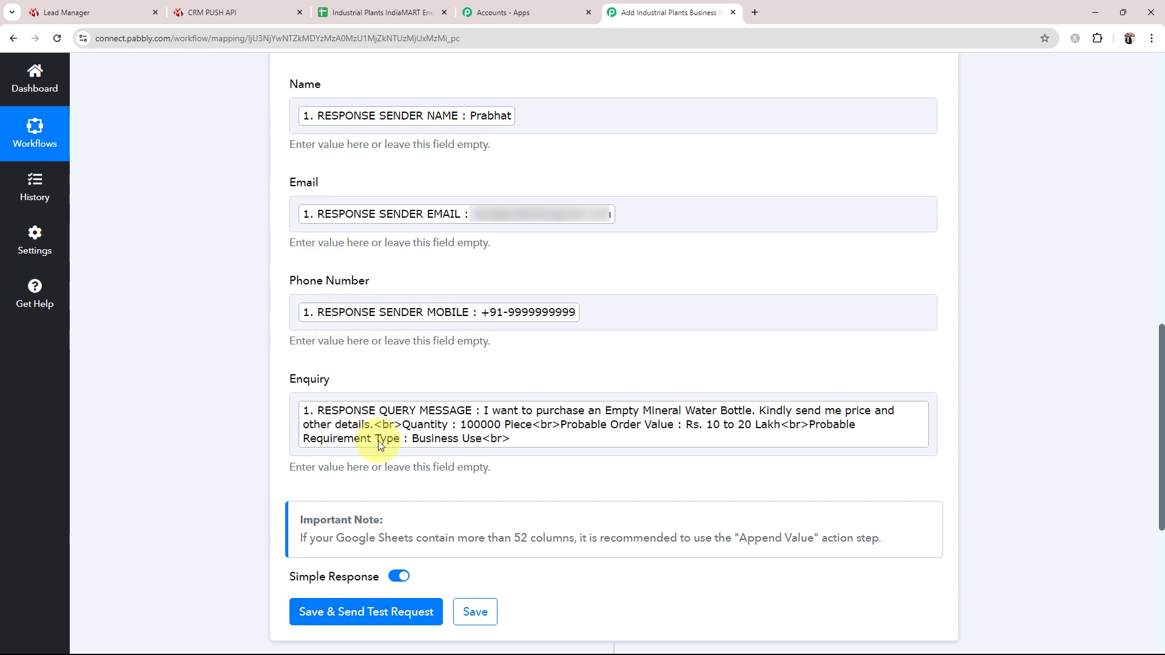
Save the action, send a test request, and check the response's updated range A2:D2.
{"action": "left_click", "coordinate": [308, 613]}
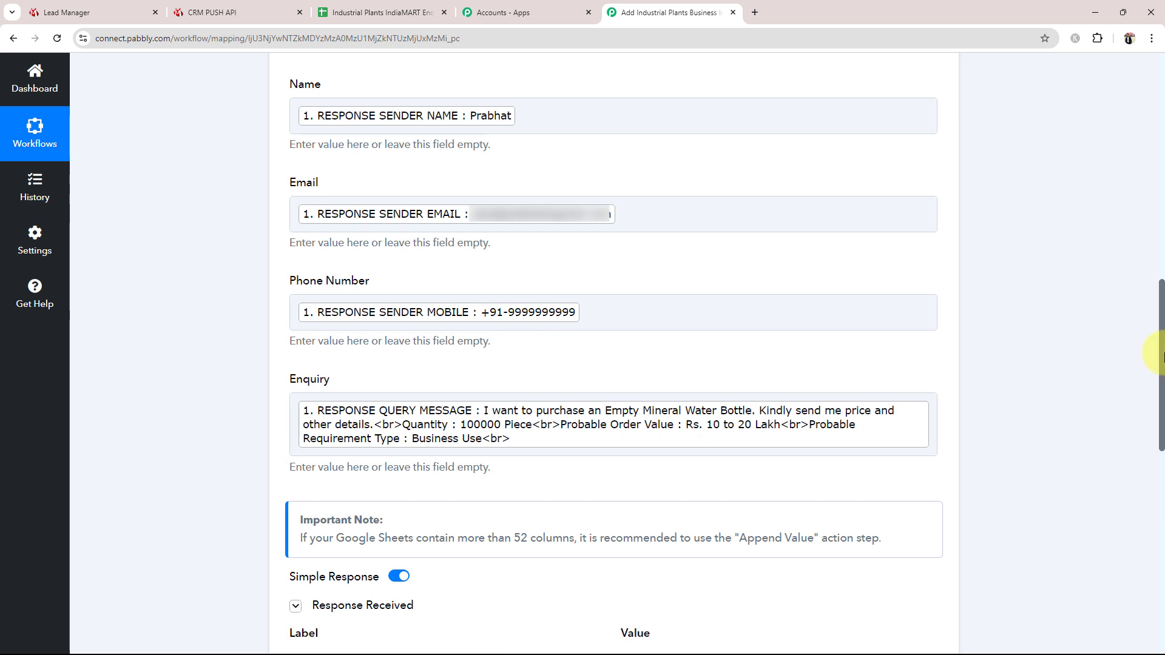
{"action": "scroll", "coordinate": [1160, 367], "scroll_direction": "down", "scroll_amount": 5}
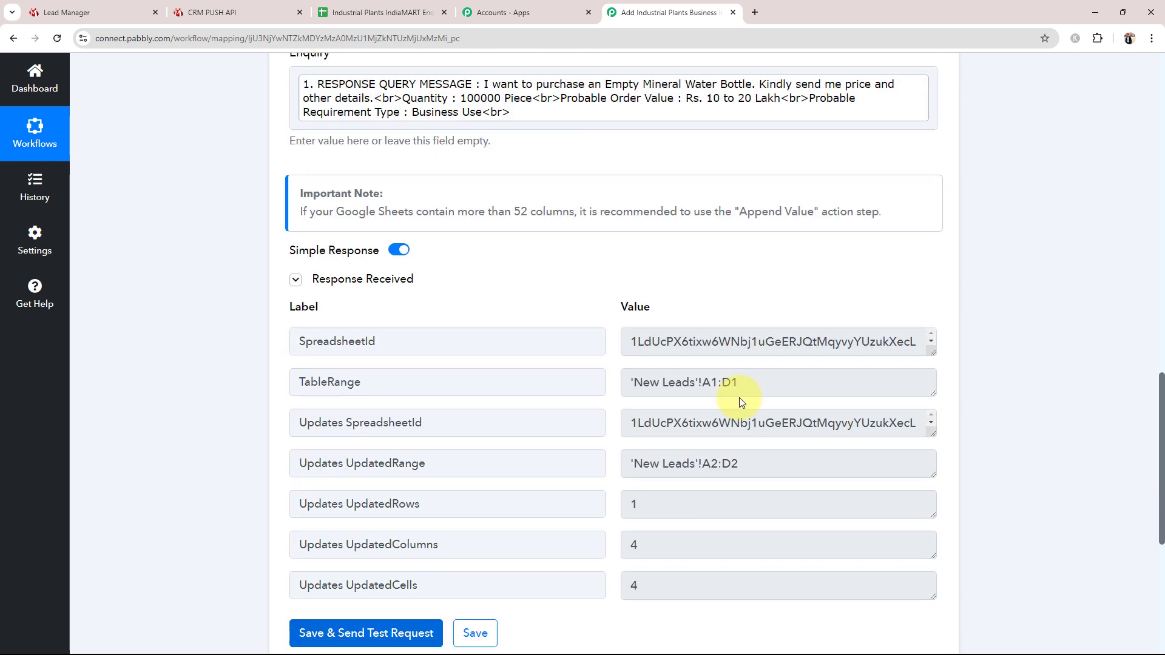
{"action": "left_click_drag", "start_coordinate": [770, 390], "coordinate": [631, 382]}
{"action": "left_click", "coordinate": [641, 433]}
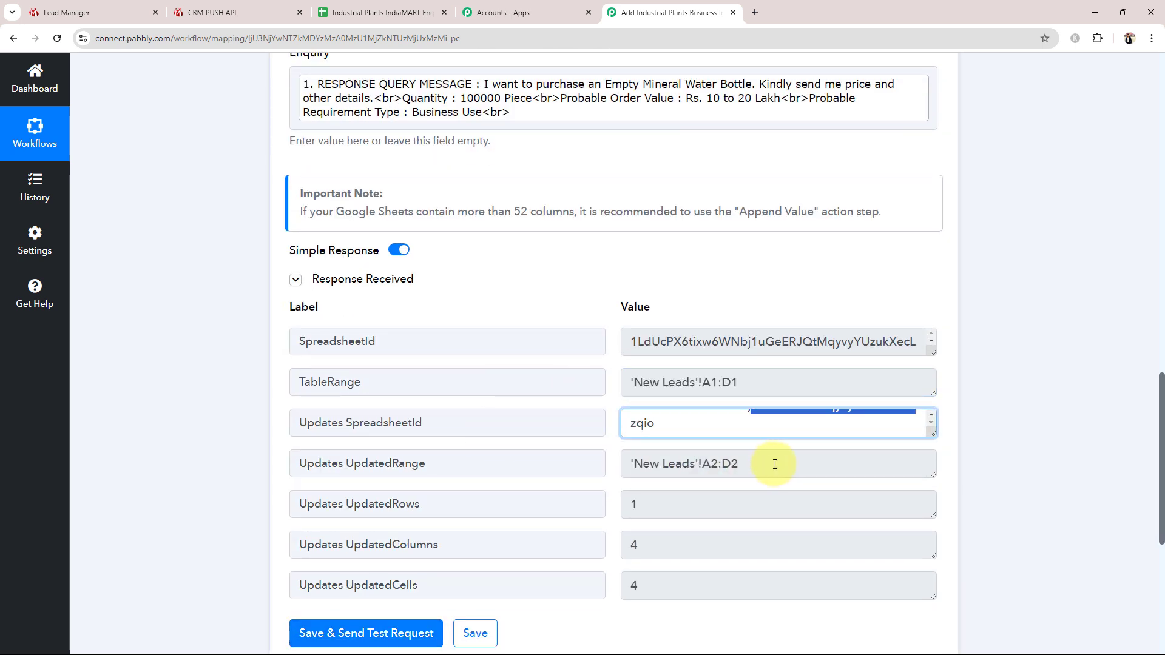
{"action": "left_click_drag", "start_coordinate": [772, 463], "coordinate": [530, 464]}
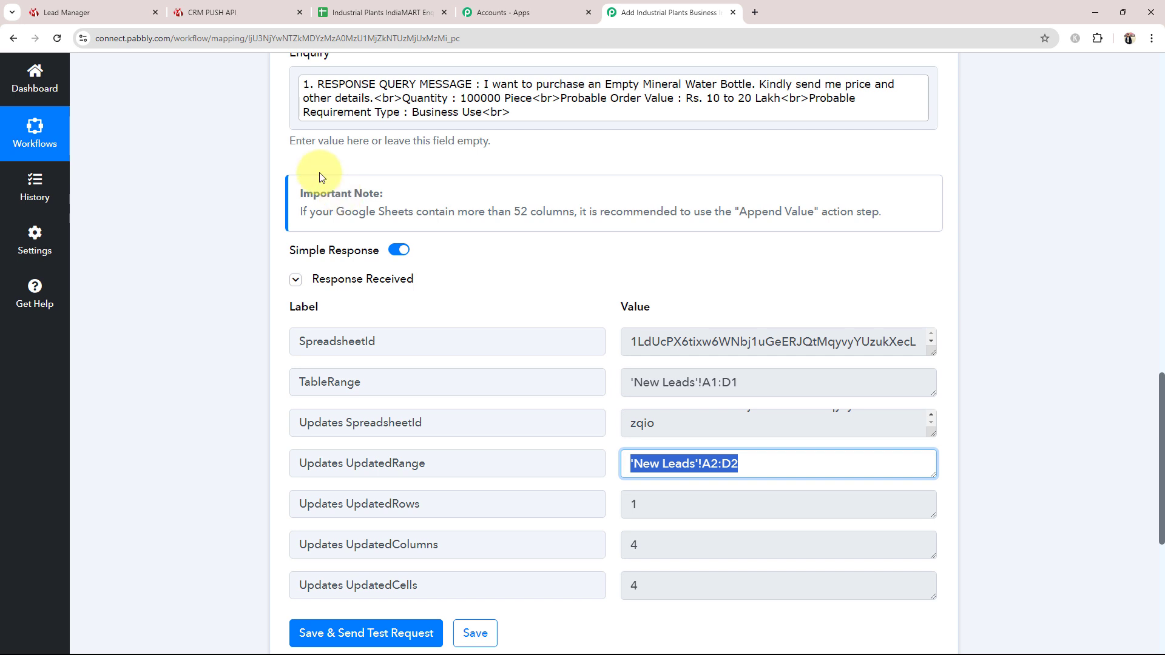
Verify the test lead appears in row 2 of New Leads, then collapse the Google Sheets step.
{"action": "left_click", "coordinate": [383, 11]}
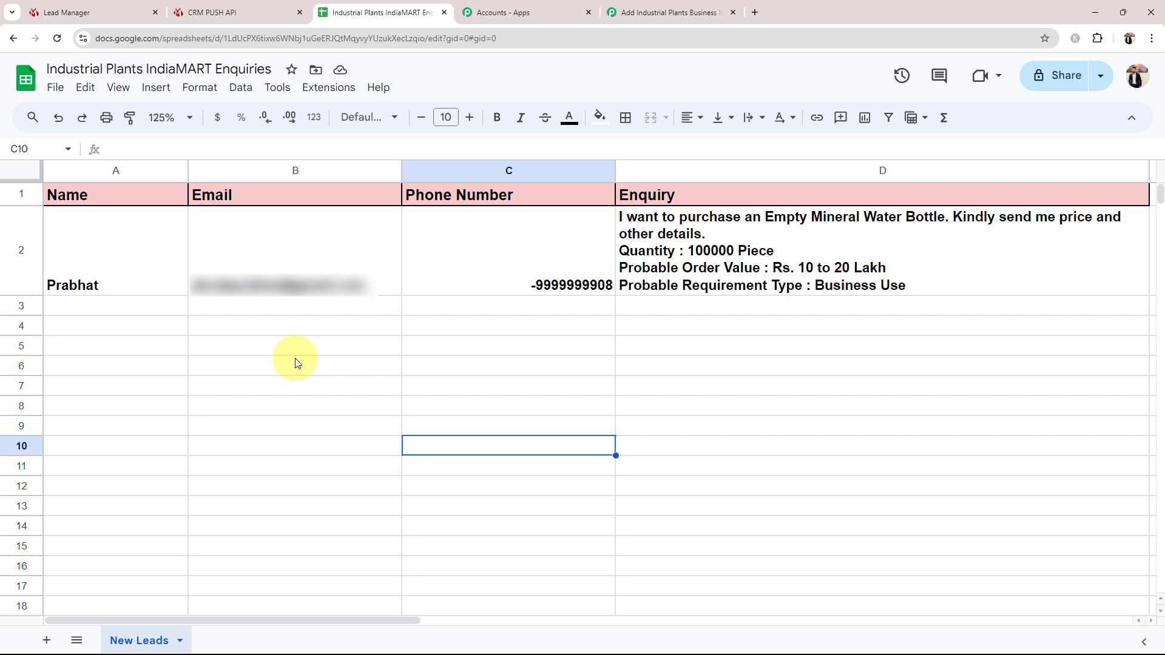
{"action": "left_click", "coordinate": [686, 8]}
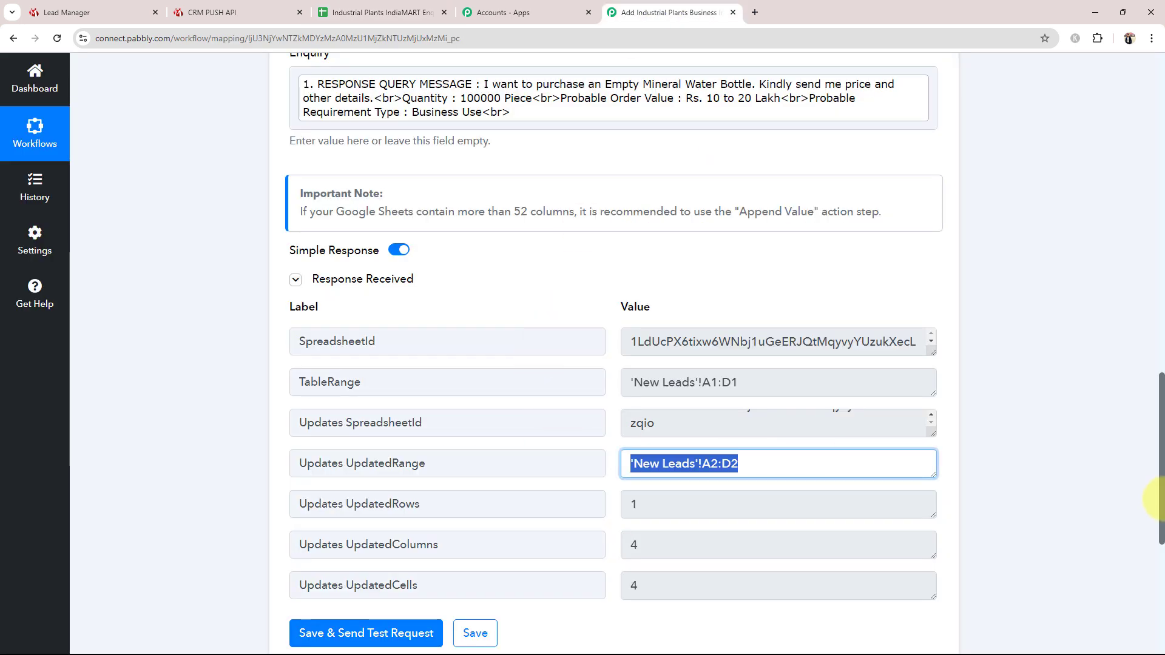
{"action": "left_click_drag", "start_coordinate": [1161, 492], "coordinate": [1156, 8]}
{"action": "left_click", "coordinate": [640, 421]}
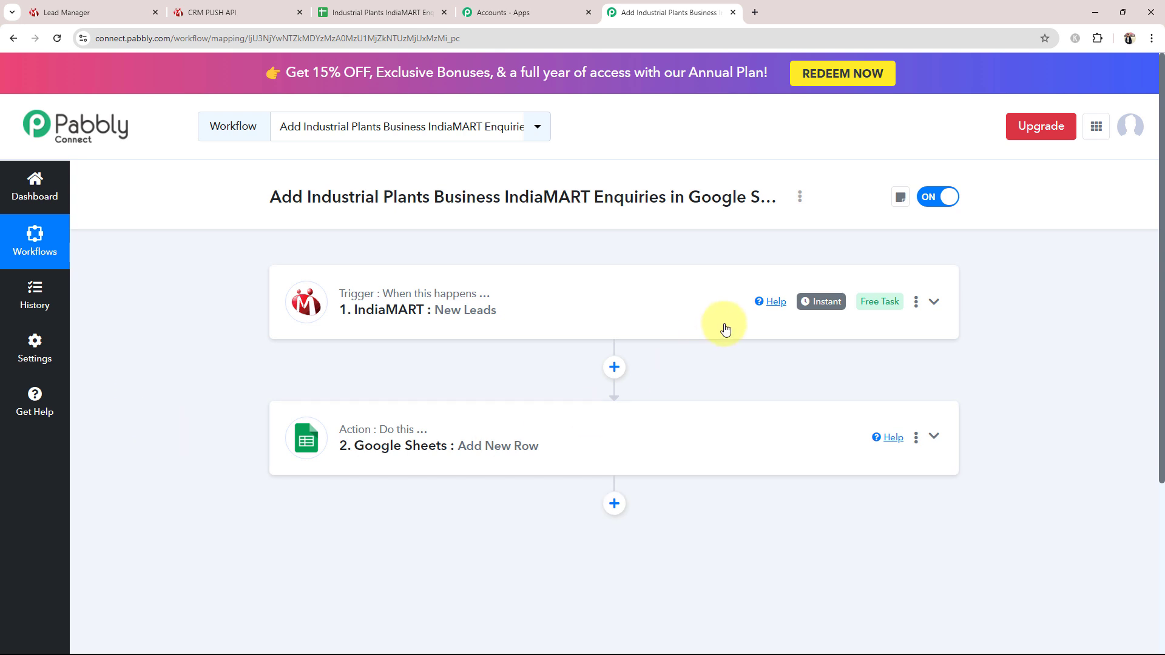